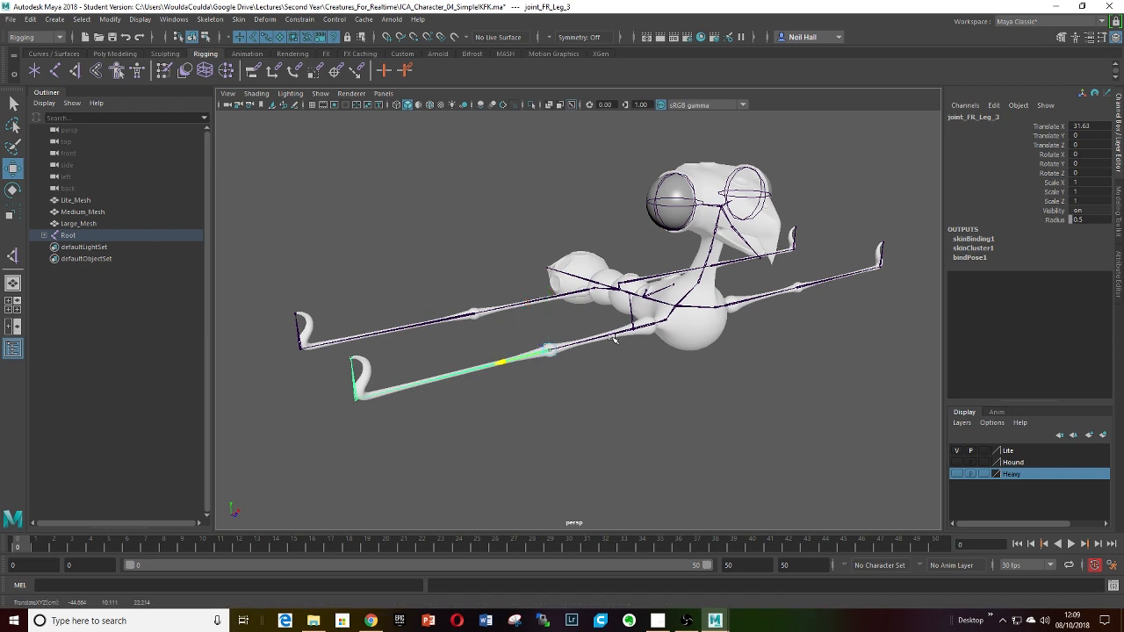
Try rotating the front right leg's third joint by about -26 degrees in Z.
key("e")
left_click_drag(521, 319, 513, 343)
key("ctrl+z")
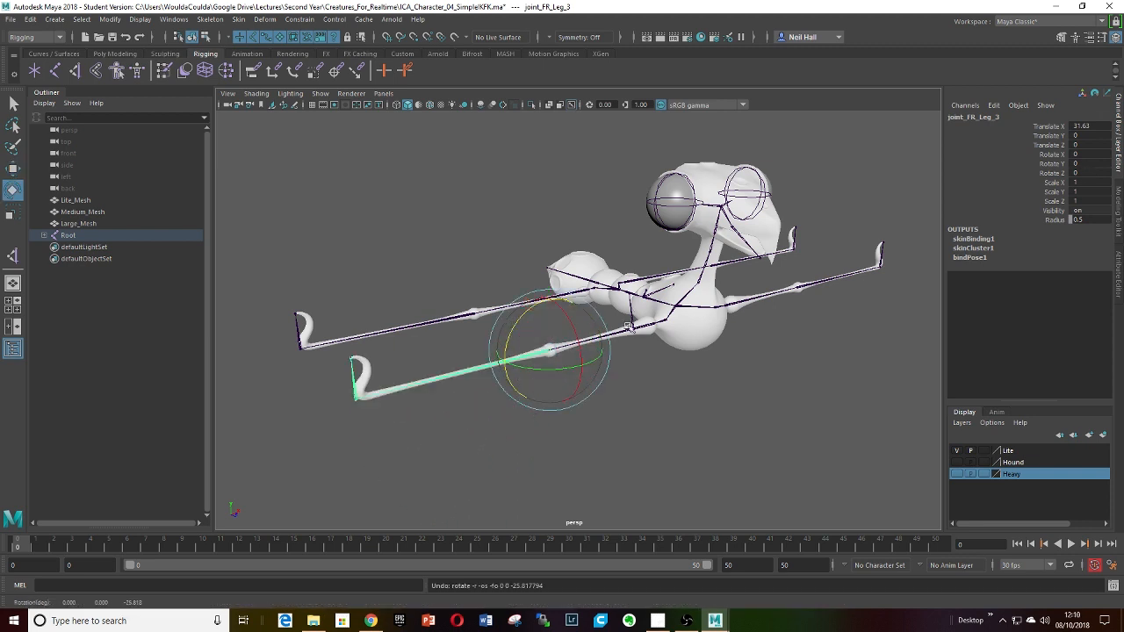
Try rotating joint_Tail1, then undo the rotation.
middle_click_drag(707, 263, 747, 259, "alt")
left_click_drag(747, 260, 668, 230, "alt")
right_click_drag(667, 230, 702, 220, "alt")
middle_click_drag(667, 220, 665, 354, "alt")
middle_click_drag(584, 385, 549, 353, "alt")
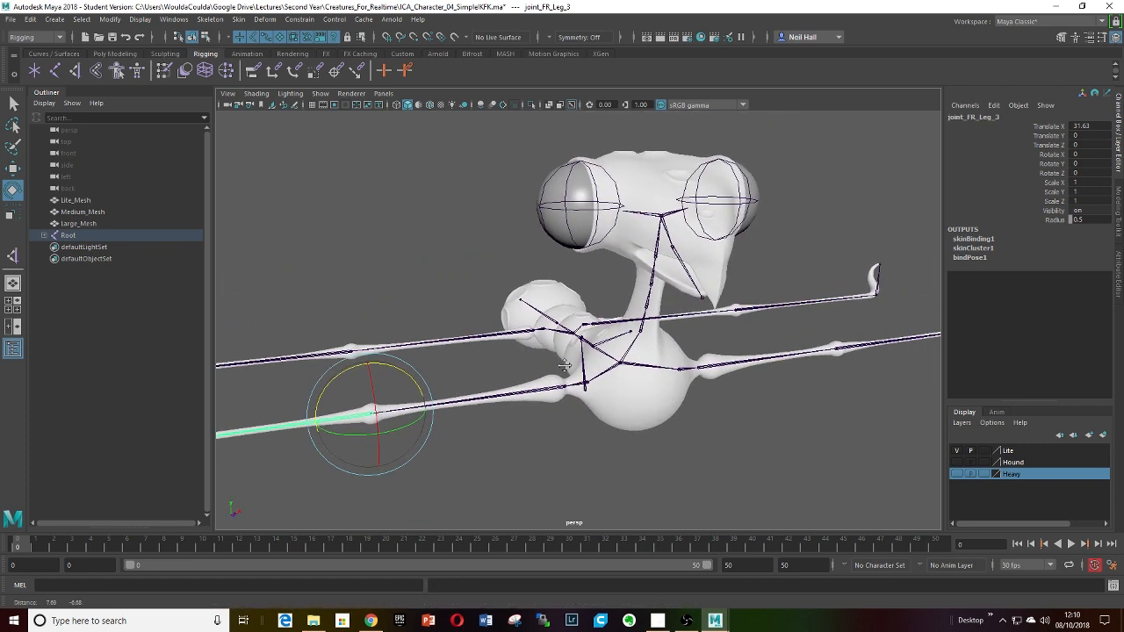
left_click_drag(549, 353, 615, 392, "alt")
left_click(693, 409)
left_click_drag(683, 441, 679, 480)
key("ctrl+z")
middle_click_drag(799, 437, 734, 378, "alt")
left_click_drag(773, 439, 736, 403, "alt")
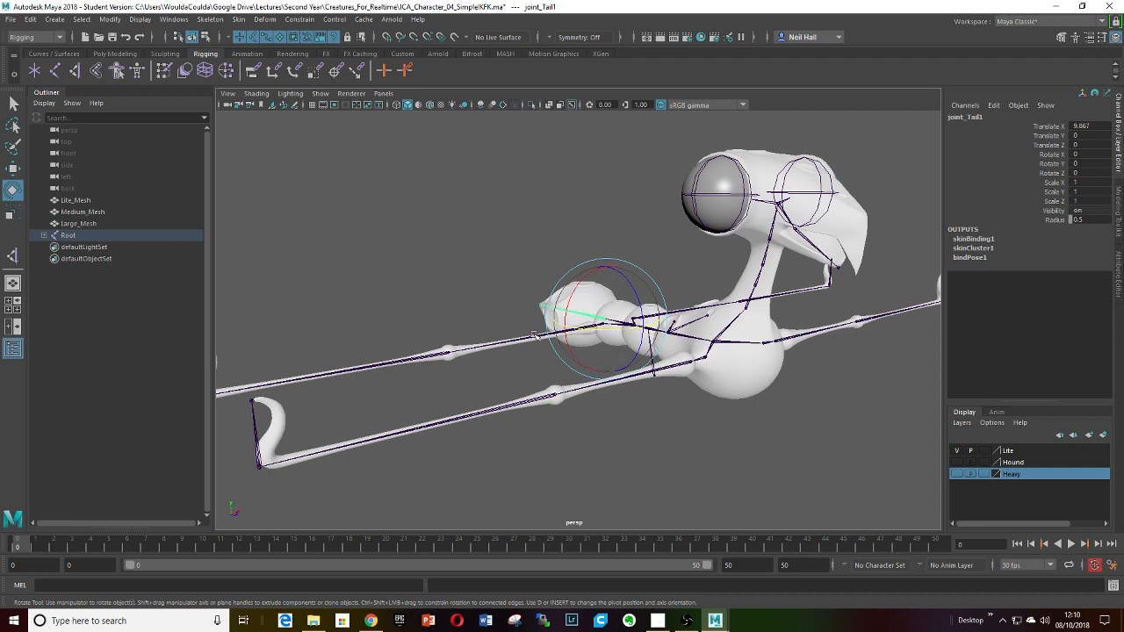
Try rotating the front left leg's second joint by about -6.3 degrees in Z, then clear the selection.
middle_click_drag(575, 338, 602, 317, "alt")
left_click_drag(602, 316, 592, 352, "alt")
right_click_drag(593, 352, 669, 352, "alt")
left_click_drag(669, 352, 541, 376, "alt")
left_click(538, 367)
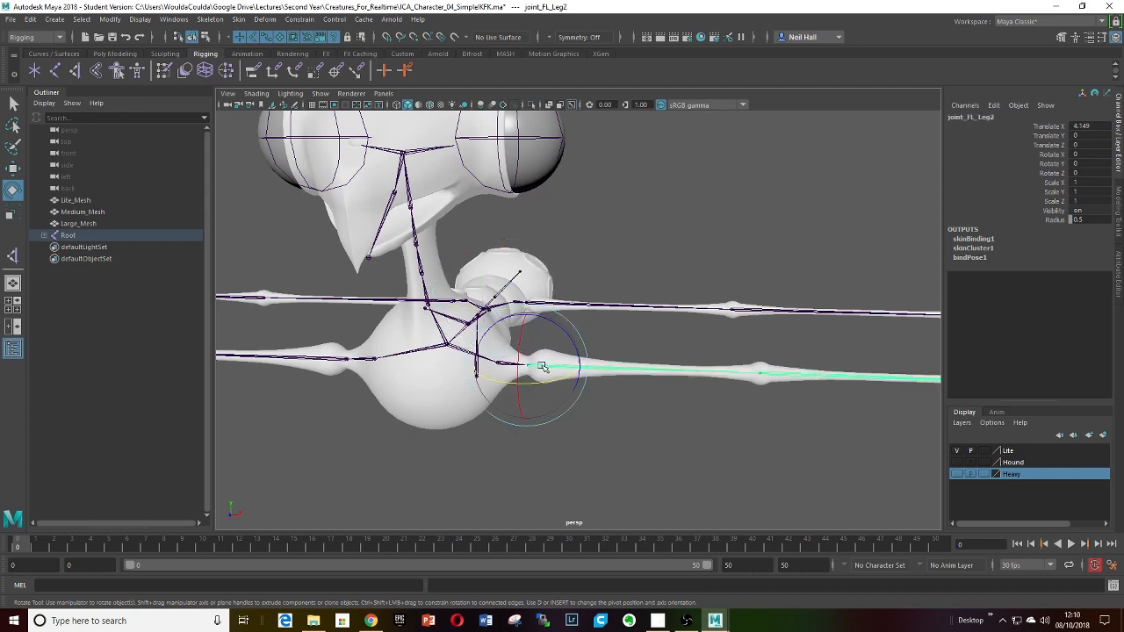
left_click_drag(571, 330, 572, 351)
key("ctrl+z")
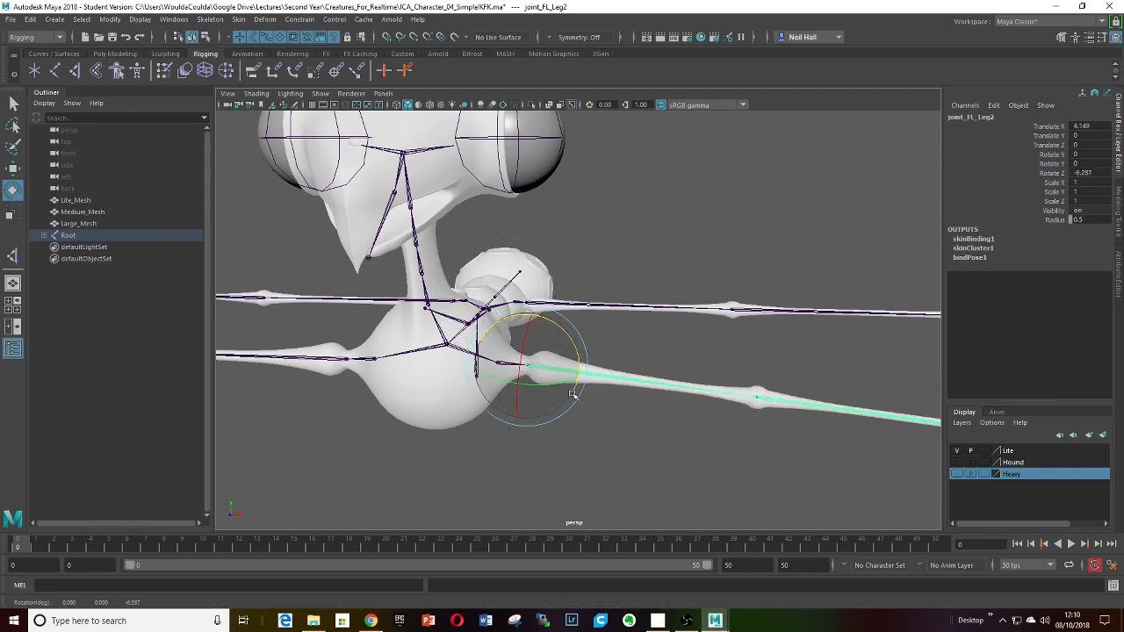
key("ctrl+z")
left_click(542, 478)
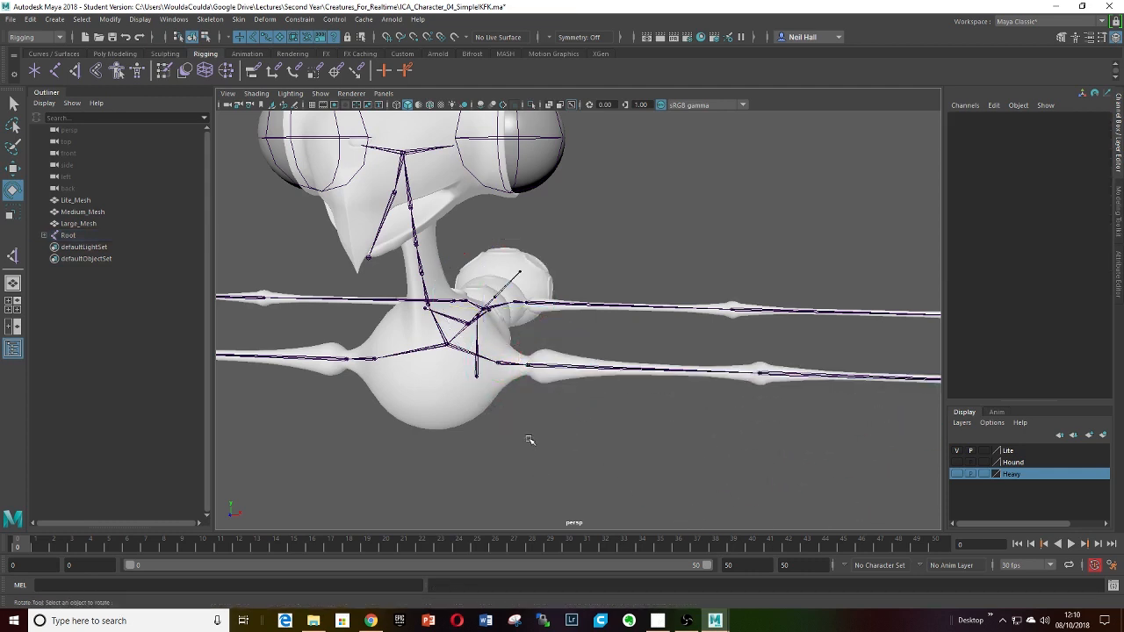
Try rotating joint_FL_Leg1, the front left leg's first joint, by about -5.6 degrees in Z.
left_click(508, 364)
left_click_drag(530, 337, 541, 331)
key("ctrl+z")
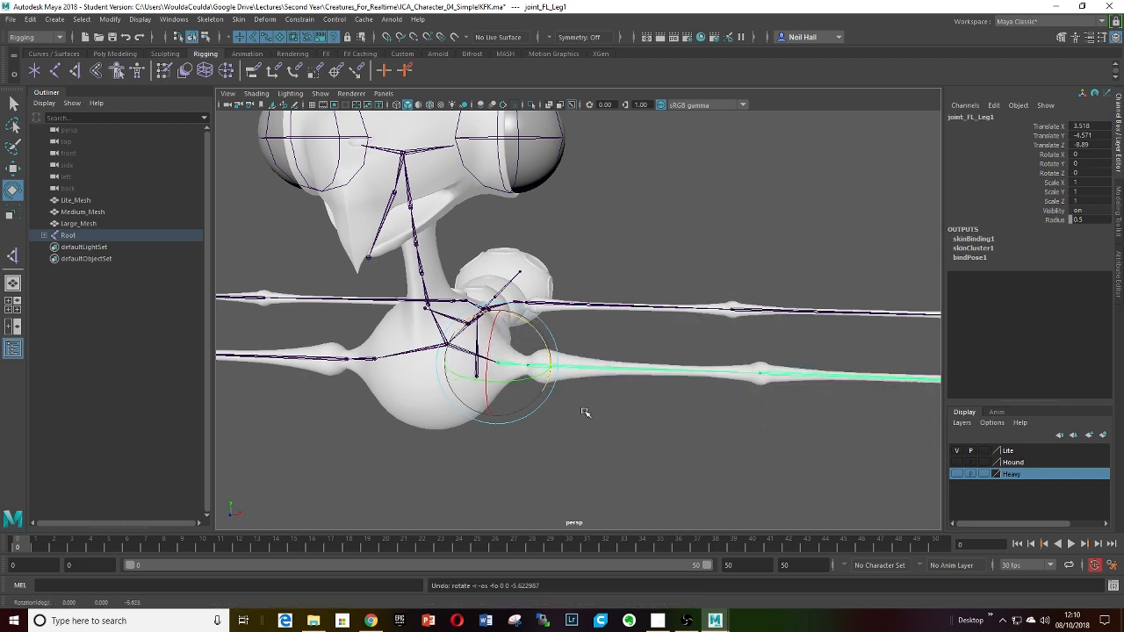
Examine the creature's leg joint chains and where they attach to the body from several angles.
middle_click_drag(563, 427, 640, 424, "alt")
scroll(603, 419, "down", 6)
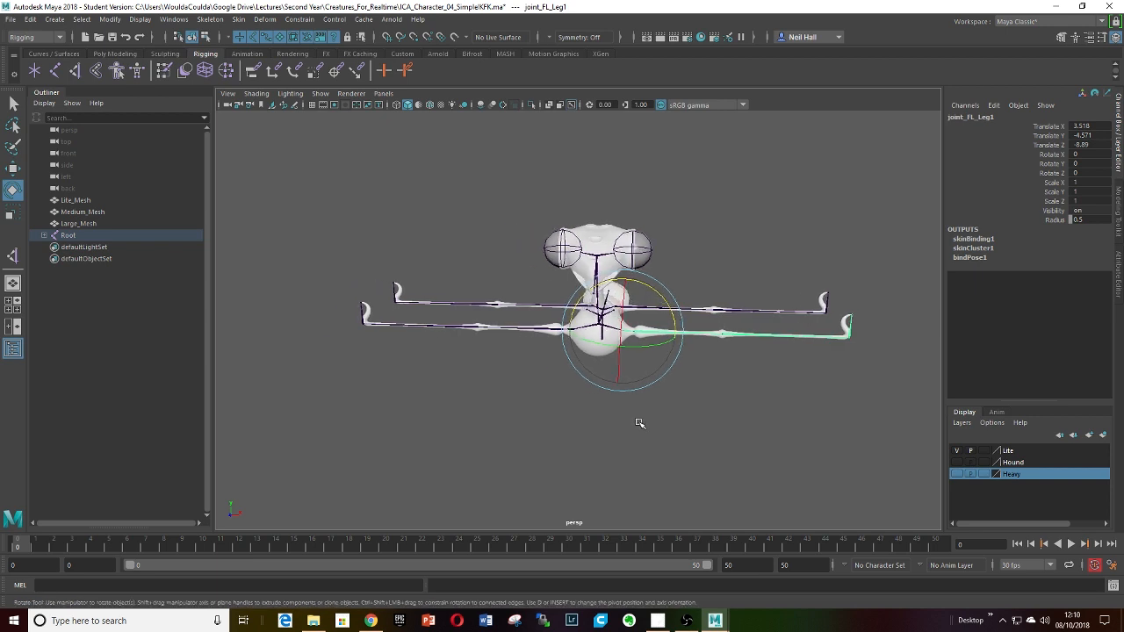
left_click_drag(640, 425, 600, 421, "alt")
scroll(568, 379, "up", 4)
middle_click_drag(567, 379, 639, 401, "alt")
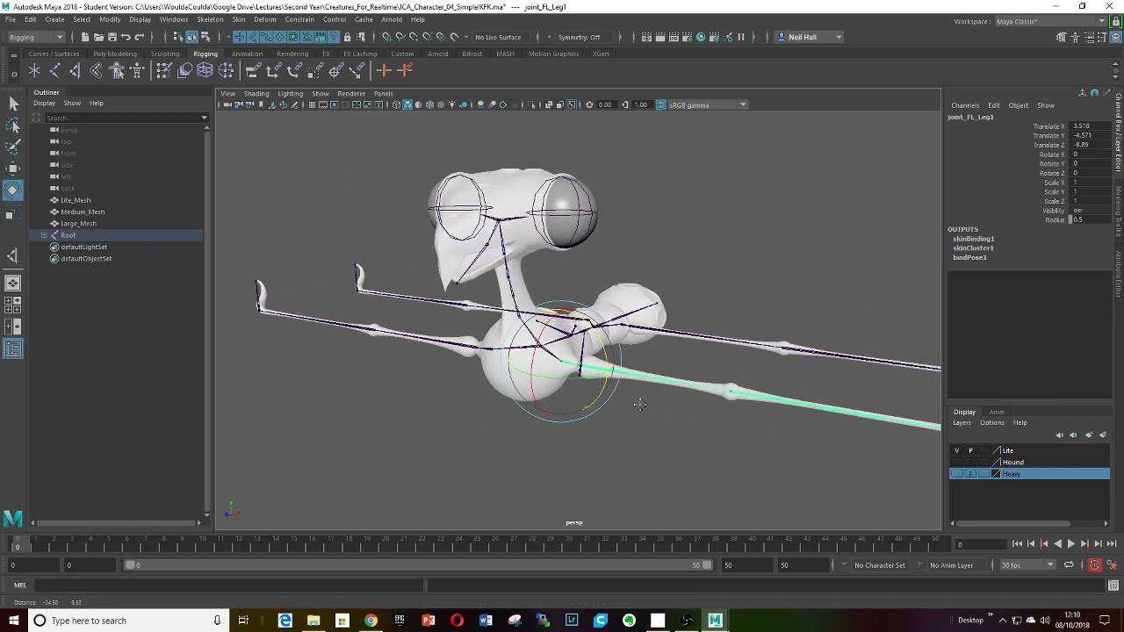
left_click_drag(640, 401, 567, 388, "alt")
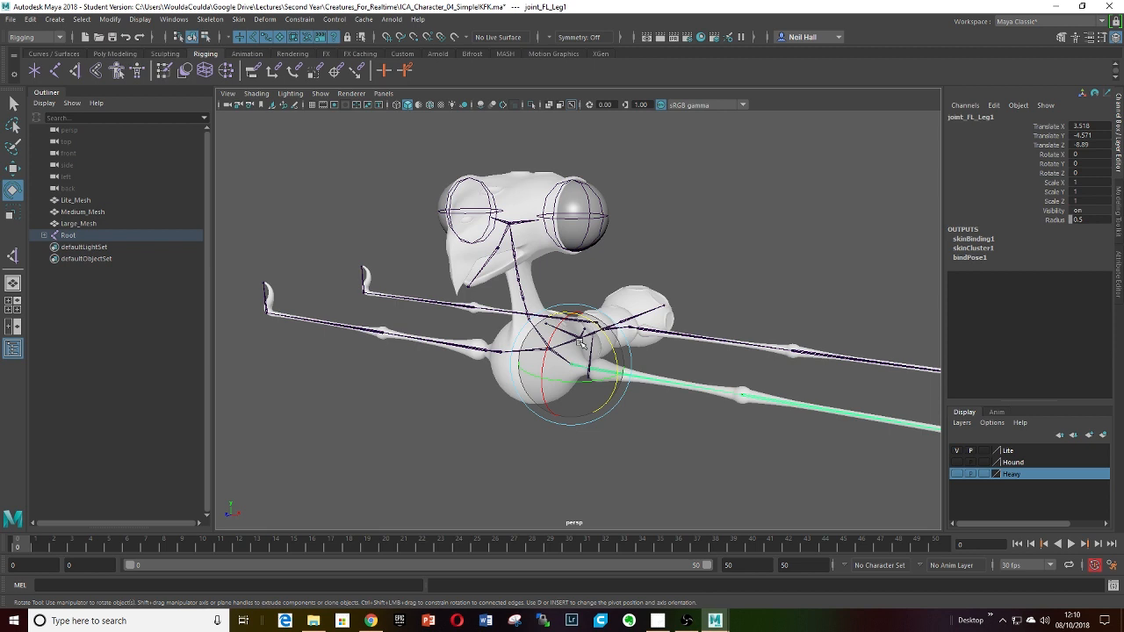
mouse_move(571, 345)
left_mouse_down("alt")
mouse_move(605, 354)
mouse_move(554, 347)
left_mouse_up("alt")
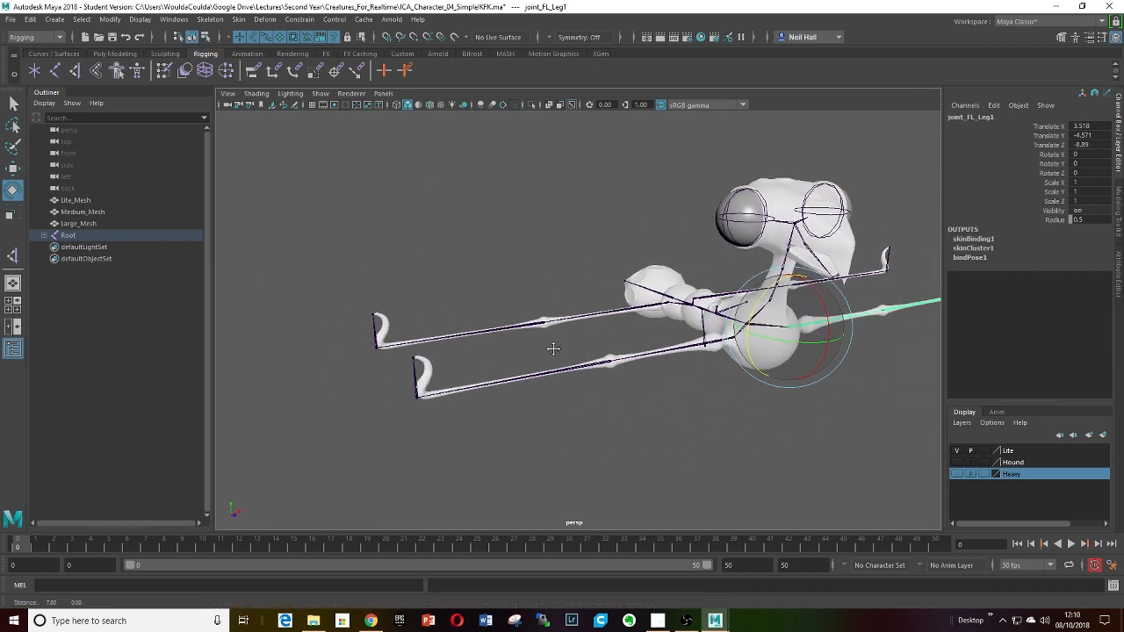
left_click(646, 413)
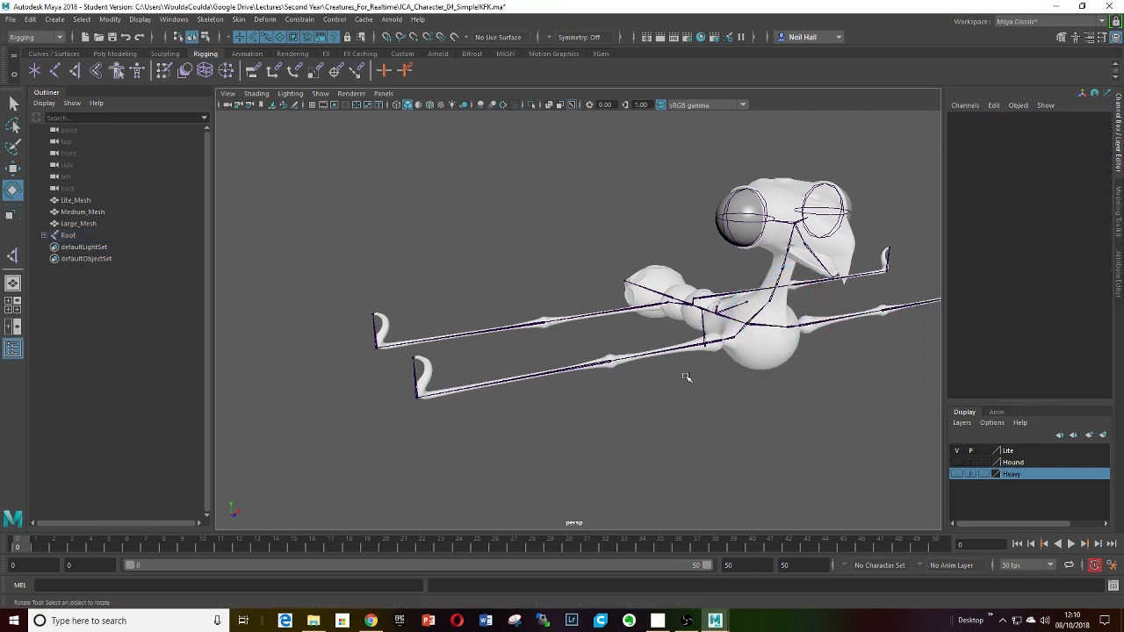
left_click_drag(701, 369, 677, 372, "alt")
scroll(664, 373, "up", 5)
scroll(678, 373, "down", 4)
middle_click_drag(679, 374, 654, 378, "alt")
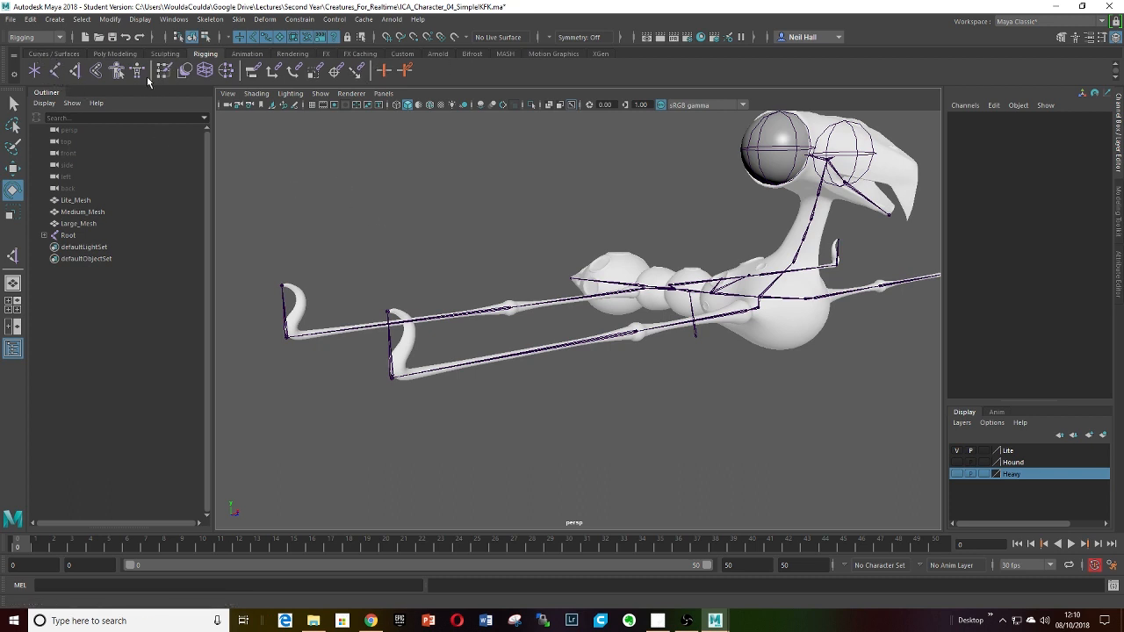
Create an IK handle from joint_FR_Leg_2 to the front right ankle and move it to about X -39.4, Y -16.9.
left_click(76, 72)
left_click_drag(708, 253, 716, 248, "alt")
left_click_drag(696, 298, 675, 287, "alt")
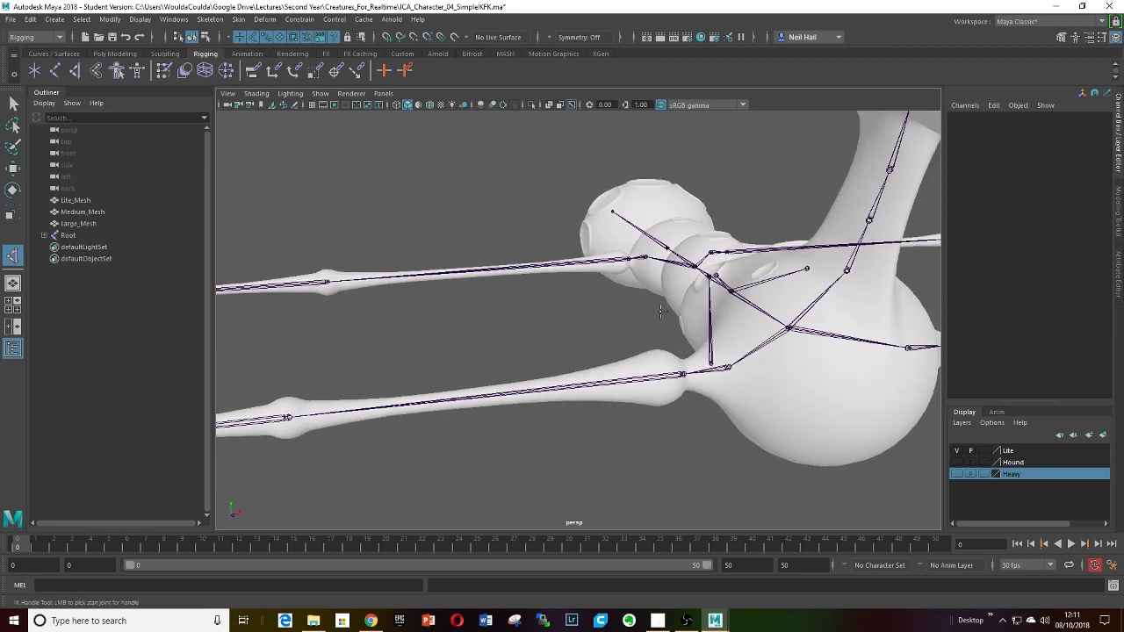
left_click(681, 375)
left_click_drag(651, 403, 619, 405, "alt")
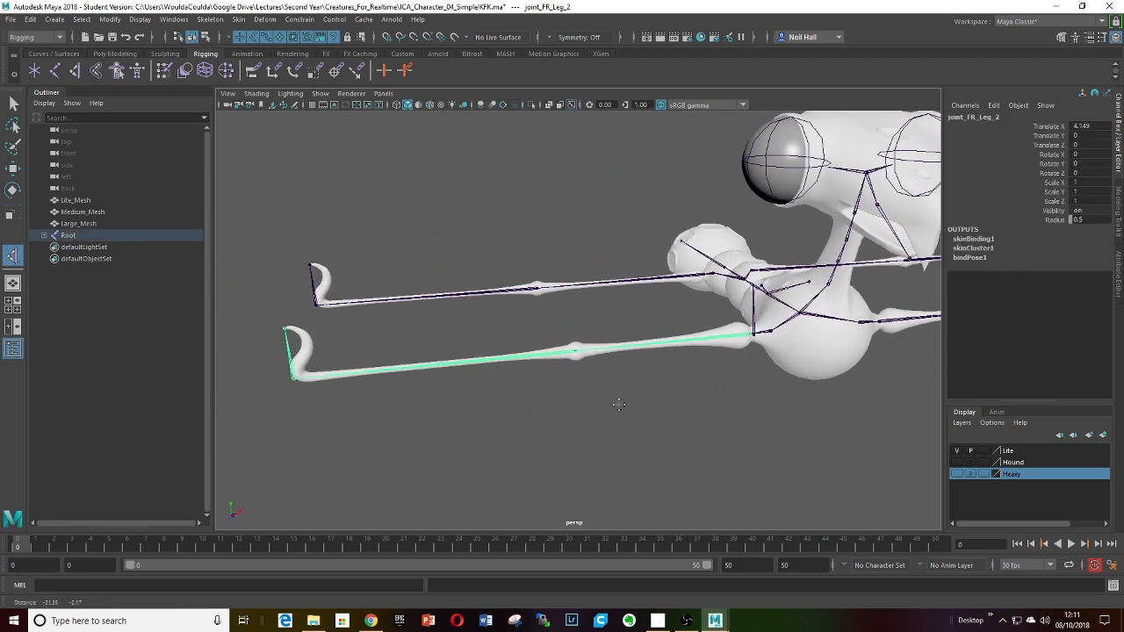
left_click(293, 376)
key("e")
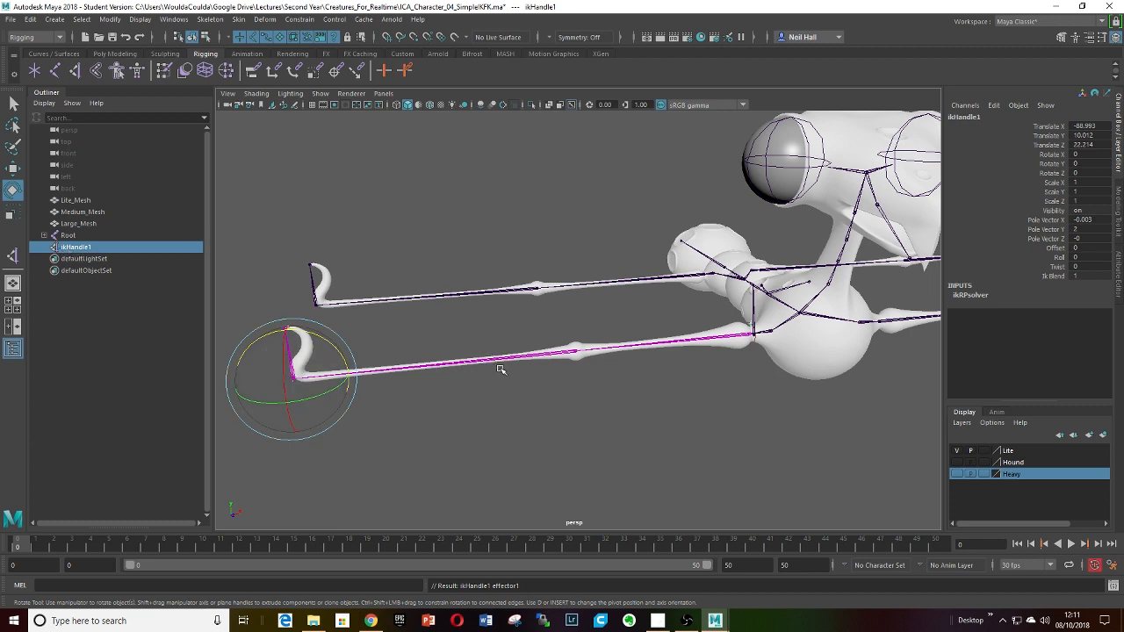
key("w")
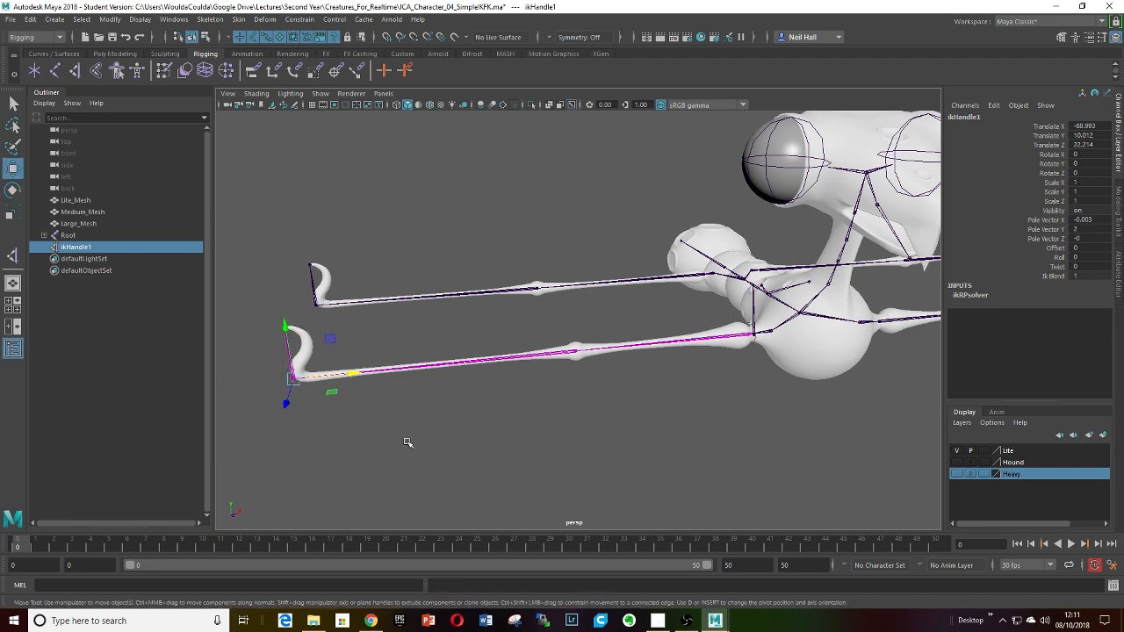
left_click_drag(331, 340, 643, 446)
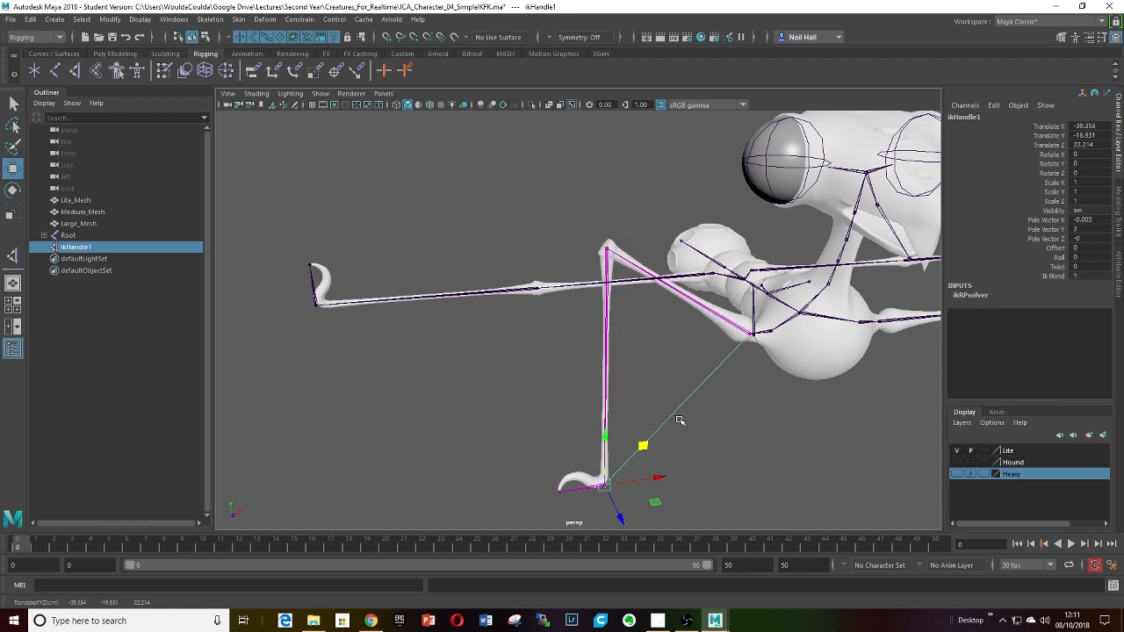
Rotate joint_FR_Leg_1 by about 5.9 degrees in Z with the IK handle in place.
left_click(760, 340)
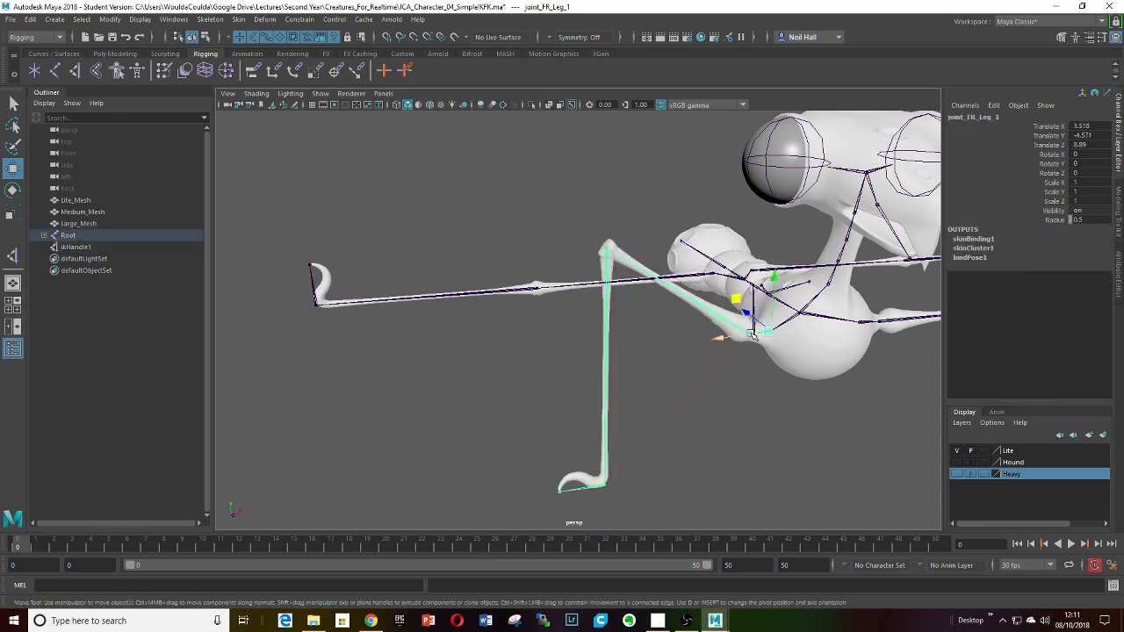
key("e")
left_click_drag(748, 328, 739, 312)
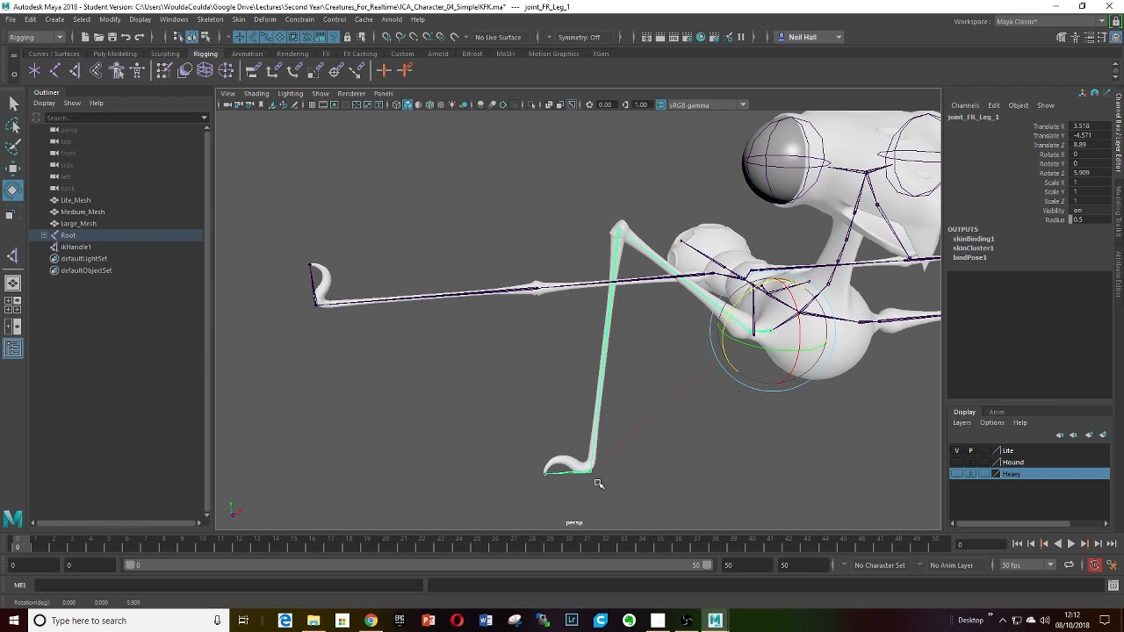
Undo the joint rotation, the handle move and the creation of the front right leg's IK handle.
key("ctrl+z")
key("ctrl+z")
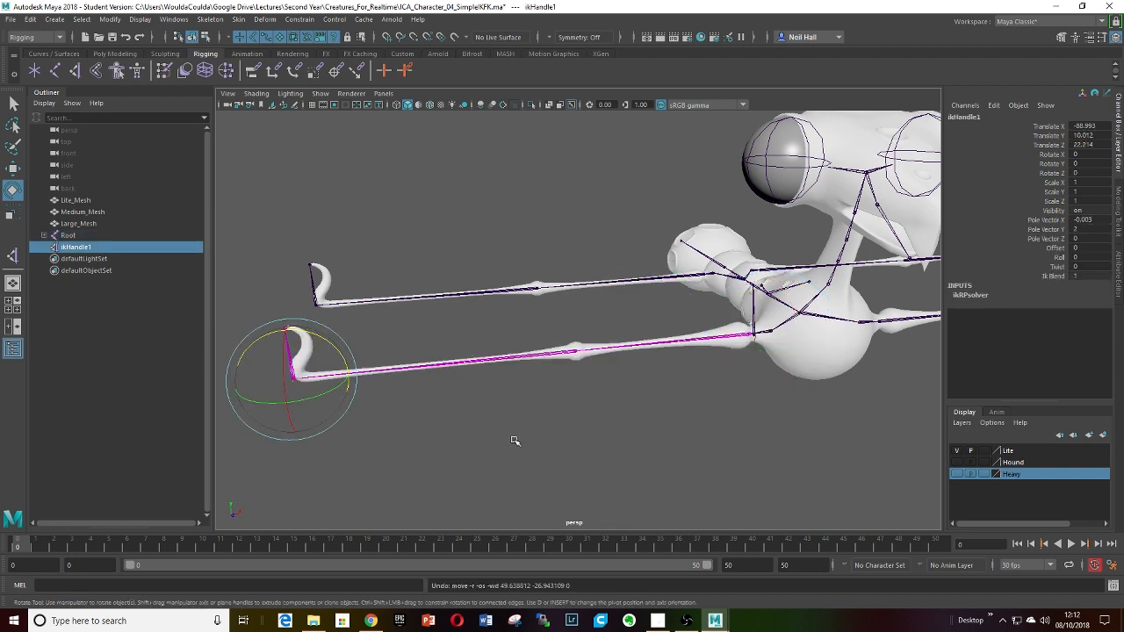
key("ctrl+z")
key("ctrl+z")
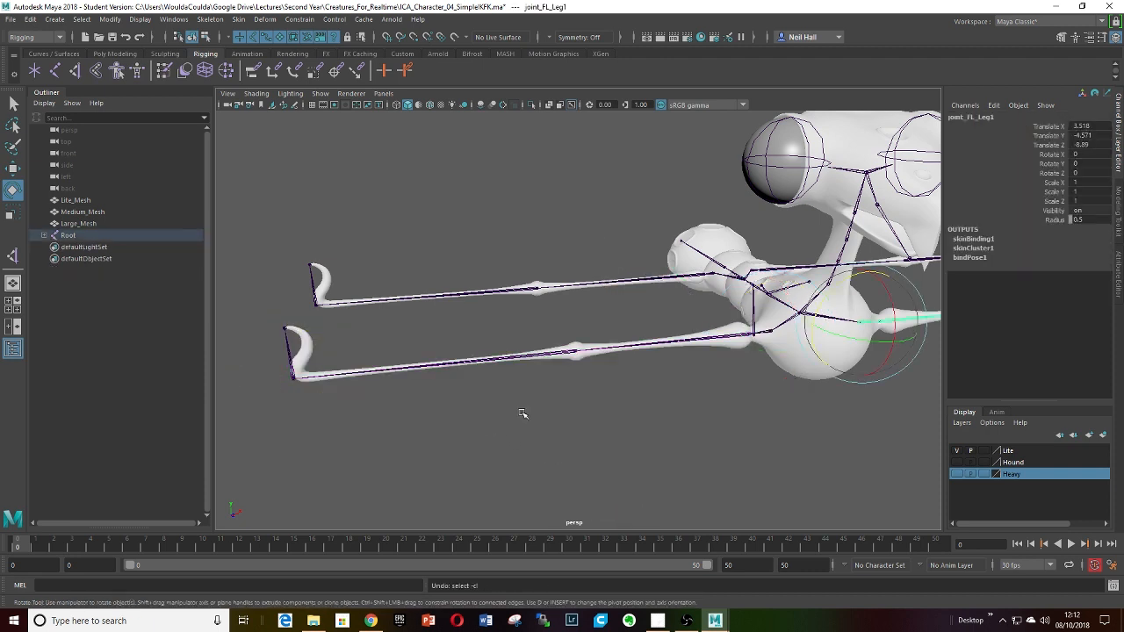
Create an IK handle on the rear right leg from joint_RR_Leg2 to the ankle joint.
left_click_drag(523, 414, 533, 426, "alt")
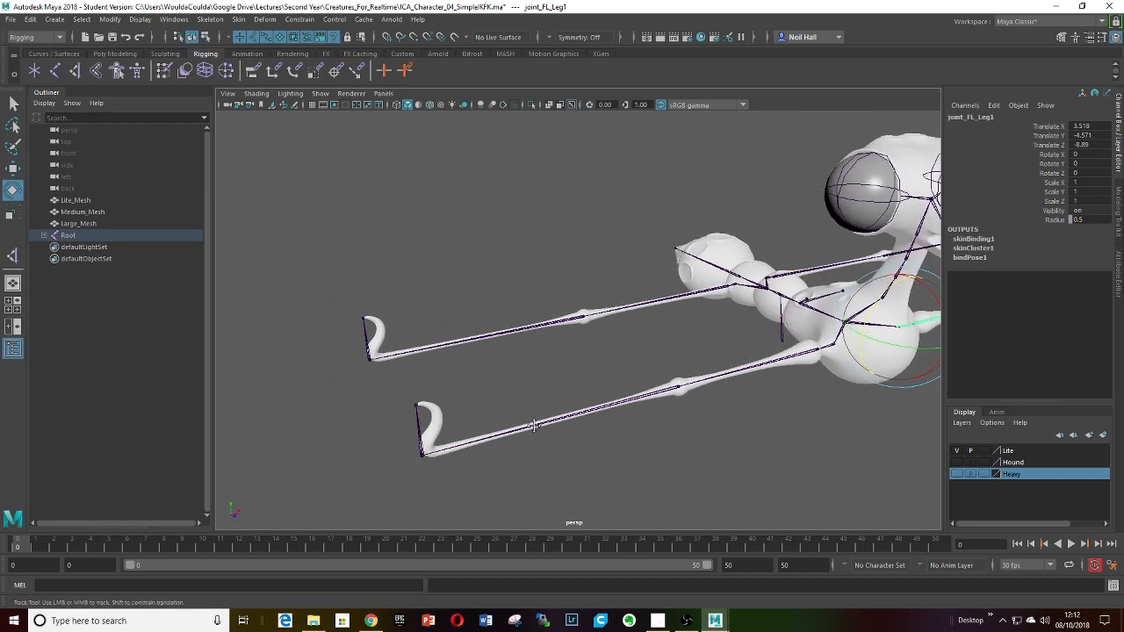
middle_click_drag(534, 426, 501, 421, "alt")
scroll(577, 392, "up", 3)
middle_click_drag(577, 391, 630, 366, "alt")
left_click_drag(629, 379, 647, 342, "alt")
left_click(779, 281)
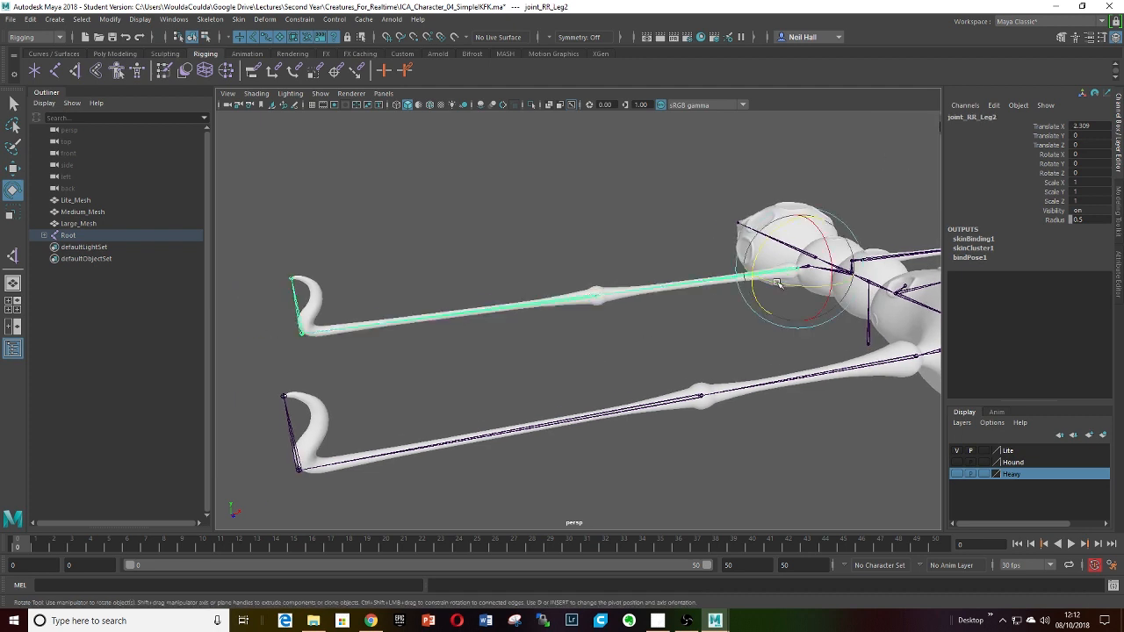
left_click(74, 70)
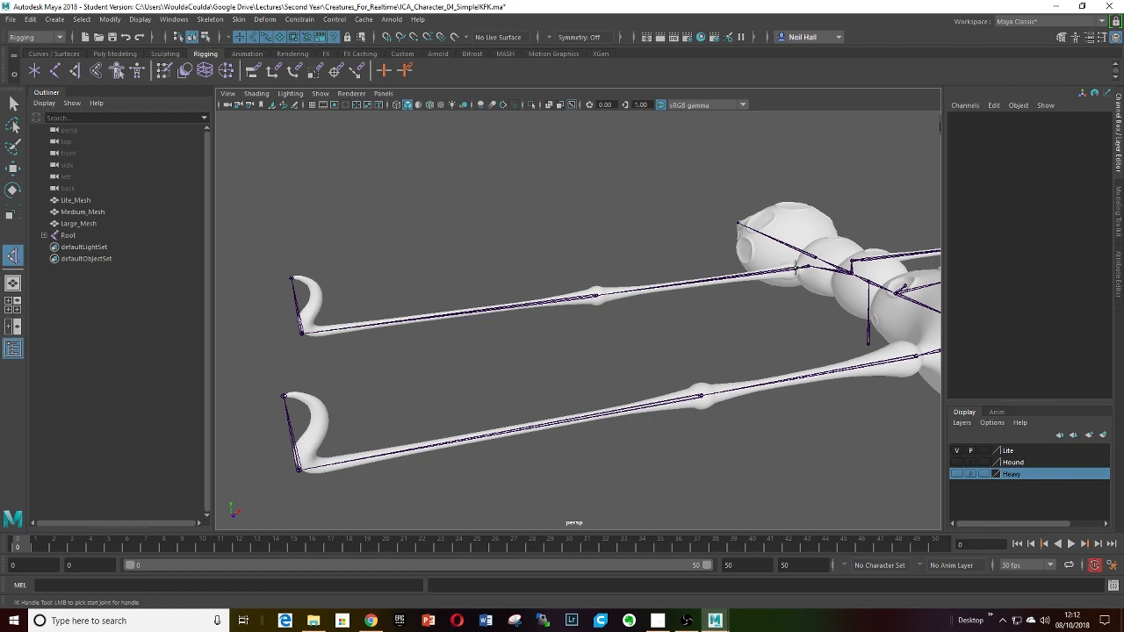
left_click(795, 268)
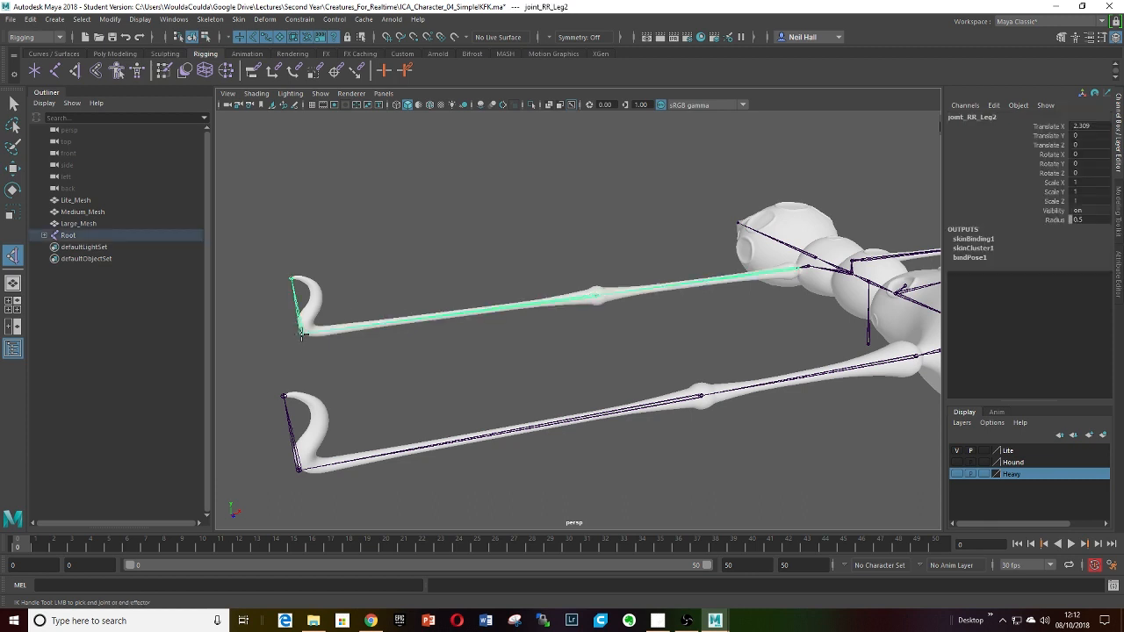
left_click(301, 335)
key("e")
Move the rear right leg's IK handle to about X -80.5, Y 9.2 and inspect how the knee bends.
left_click_drag(302, 335, 417, 370, "alt")
scroll(412, 353, "down", 3)
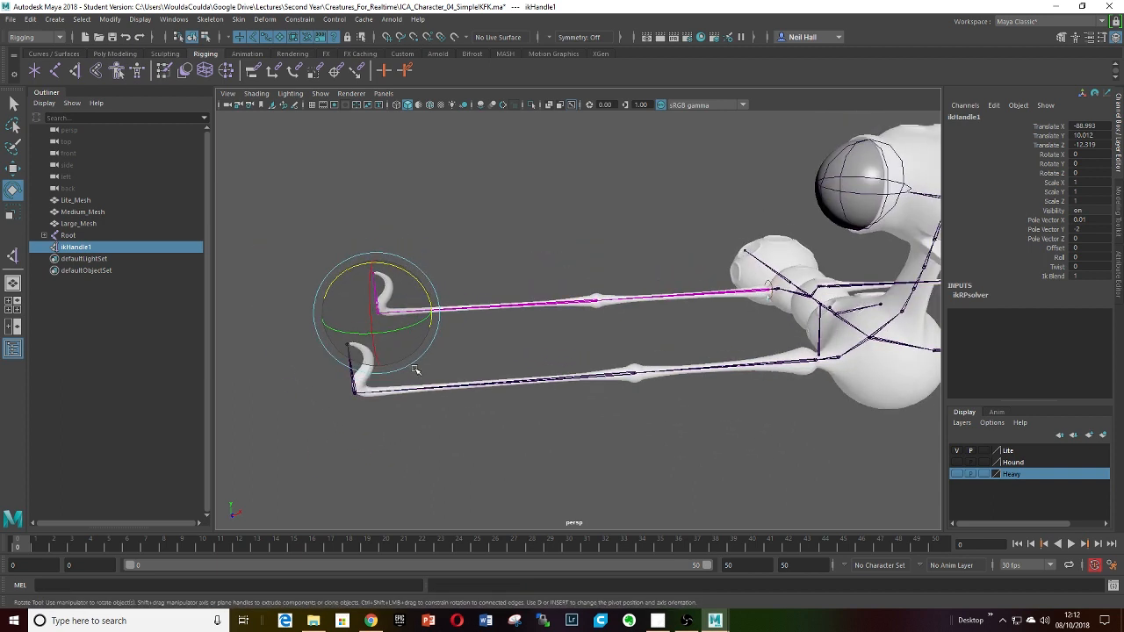
scroll(417, 370, "up", 3)
middle_click_drag(417, 369, 404, 372, "alt")
key("w")
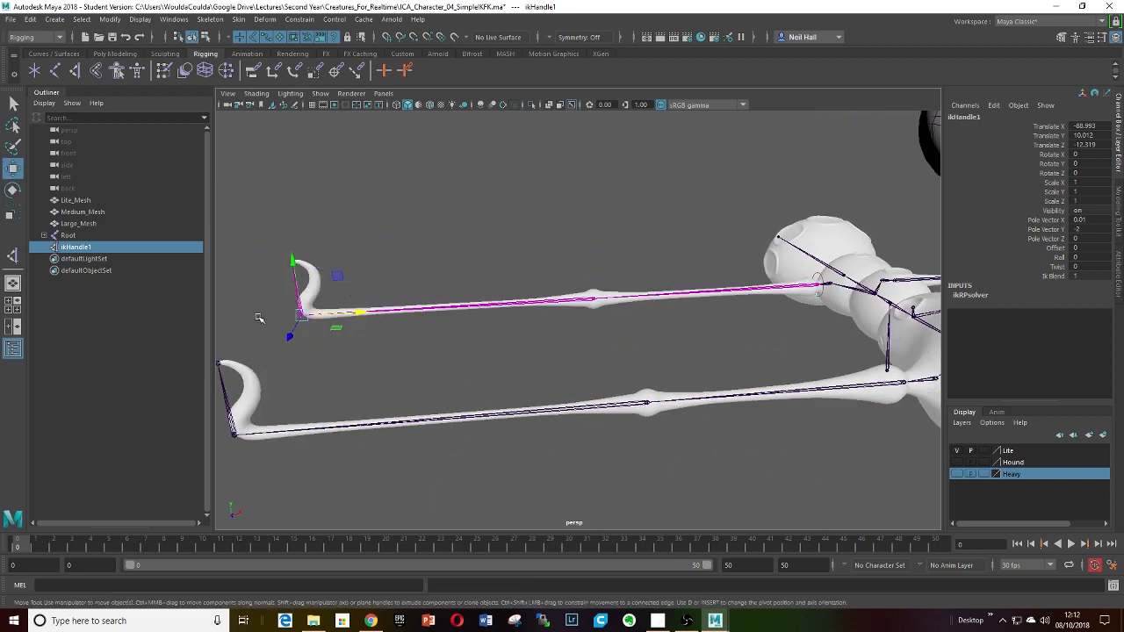
left_click_drag(337, 278, 469, 338)
left_click_drag(843, 309, 773, 324, "alt")
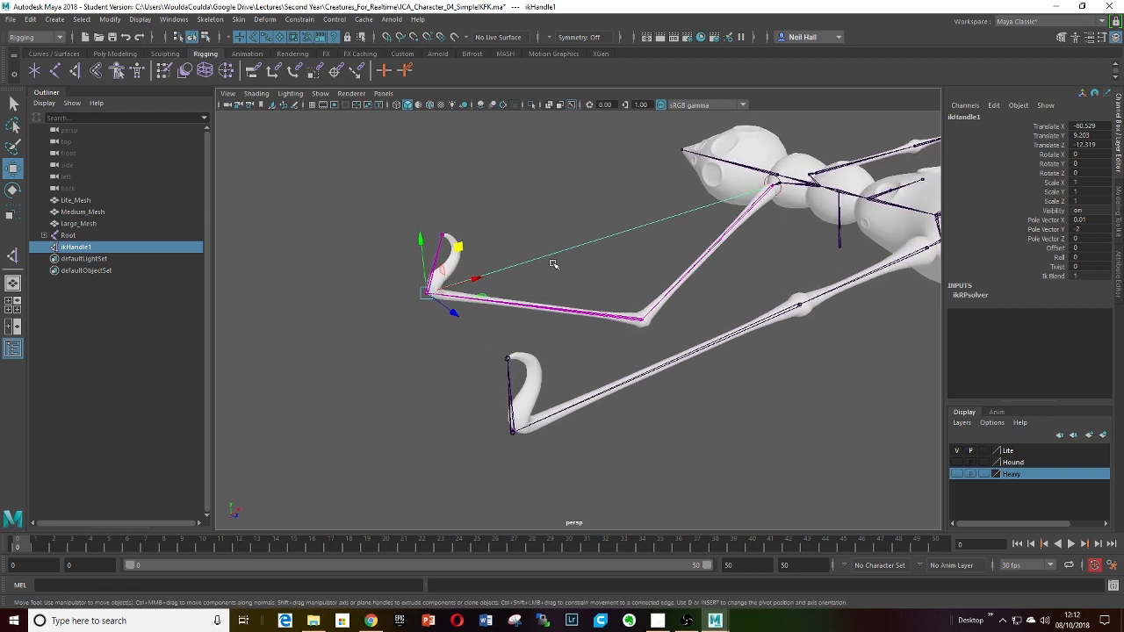
left_click_drag(716, 338, 671, 350, "alt")
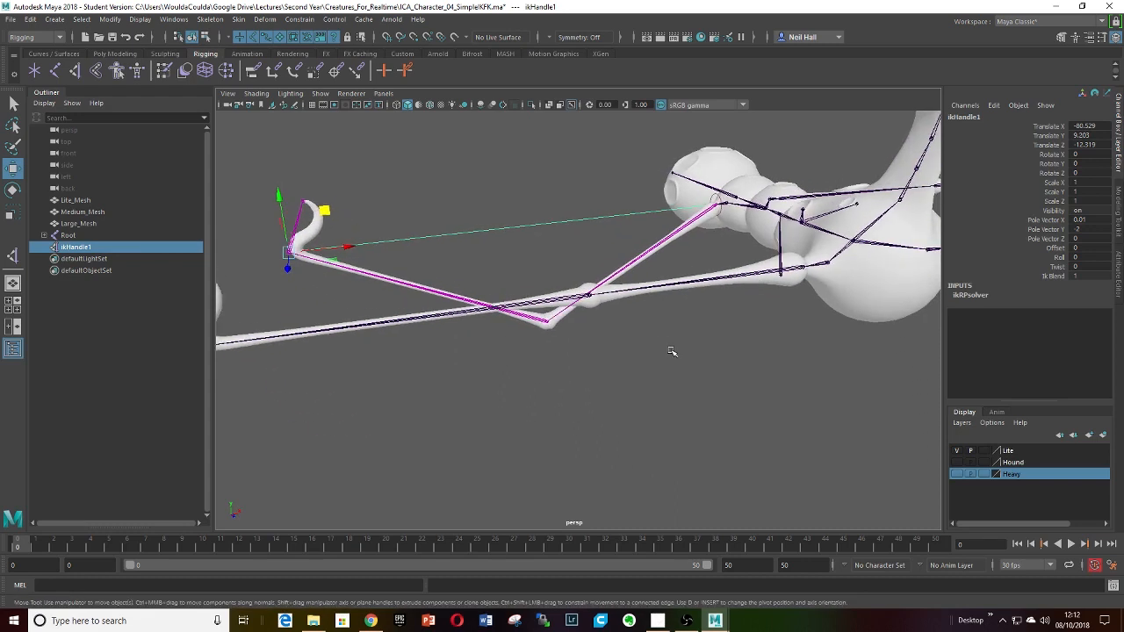
middle_click_drag(546, 302, 595, 316, "alt")
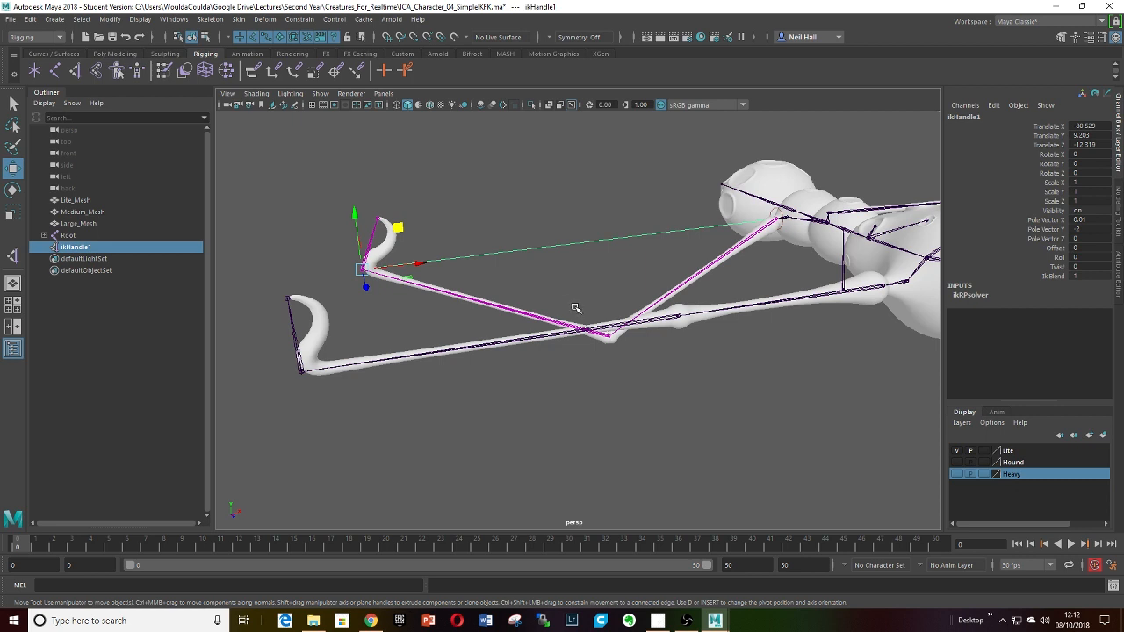
left_click_drag(702, 314, 684, 327, "alt")
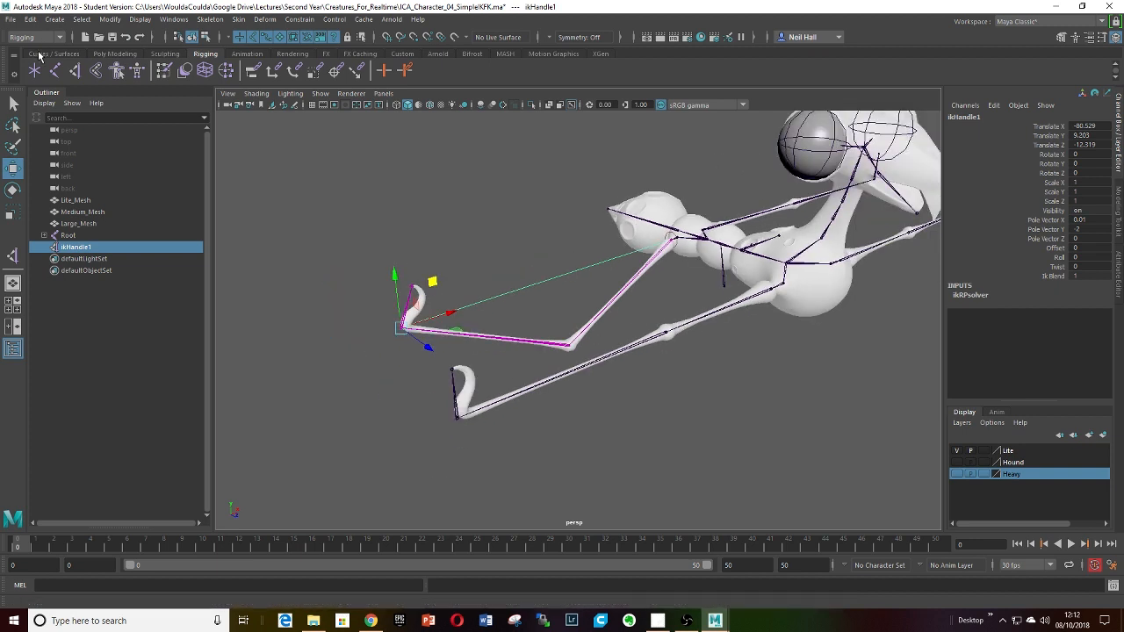
Create an IK handle on the front right leg from its second joint to the ankle joint.
left_click(76, 70)
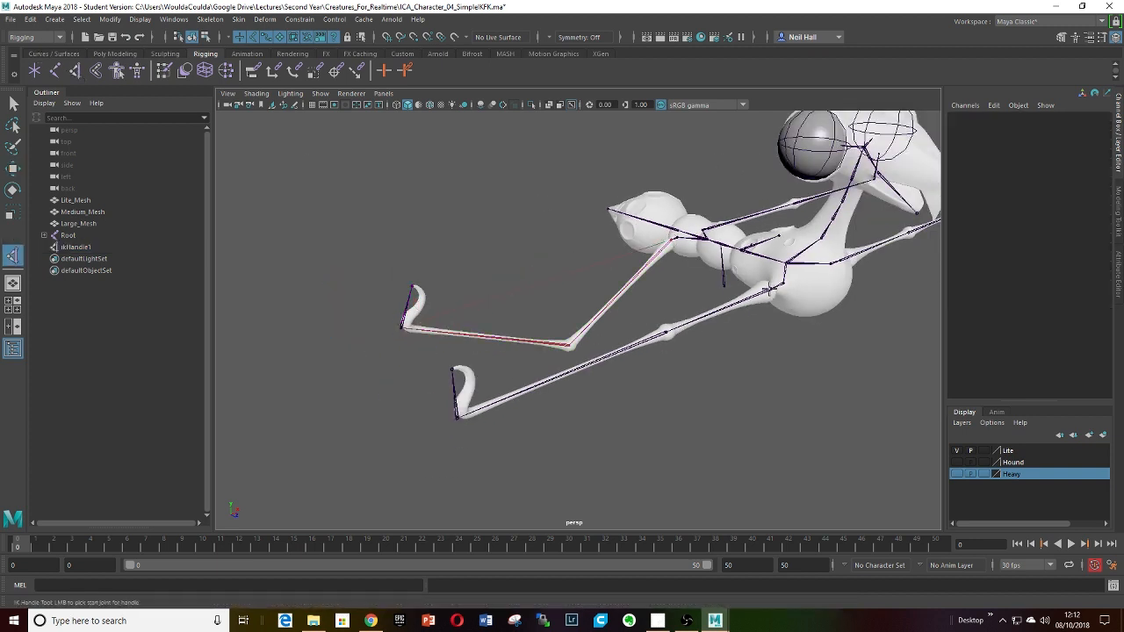
left_click(484, 397)
left_click(458, 414)
key("w")
Create an IK handle on the front left leg from its second joint to the ankle joint.
left_click_drag(734, 336, 546, 294, "alt")
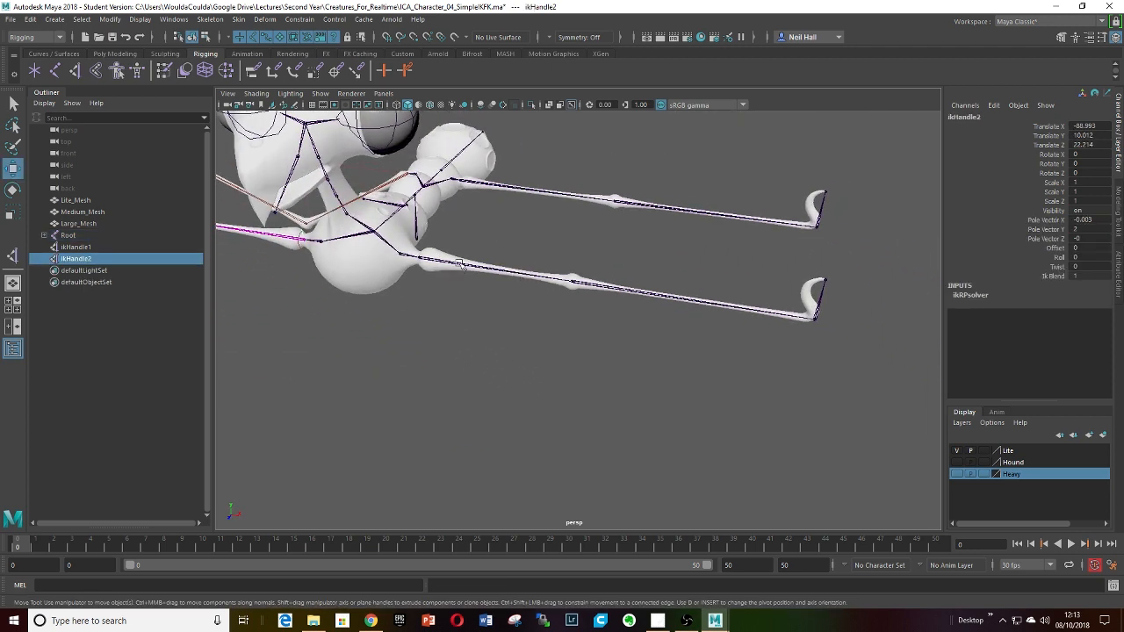
left_click(76, 72)
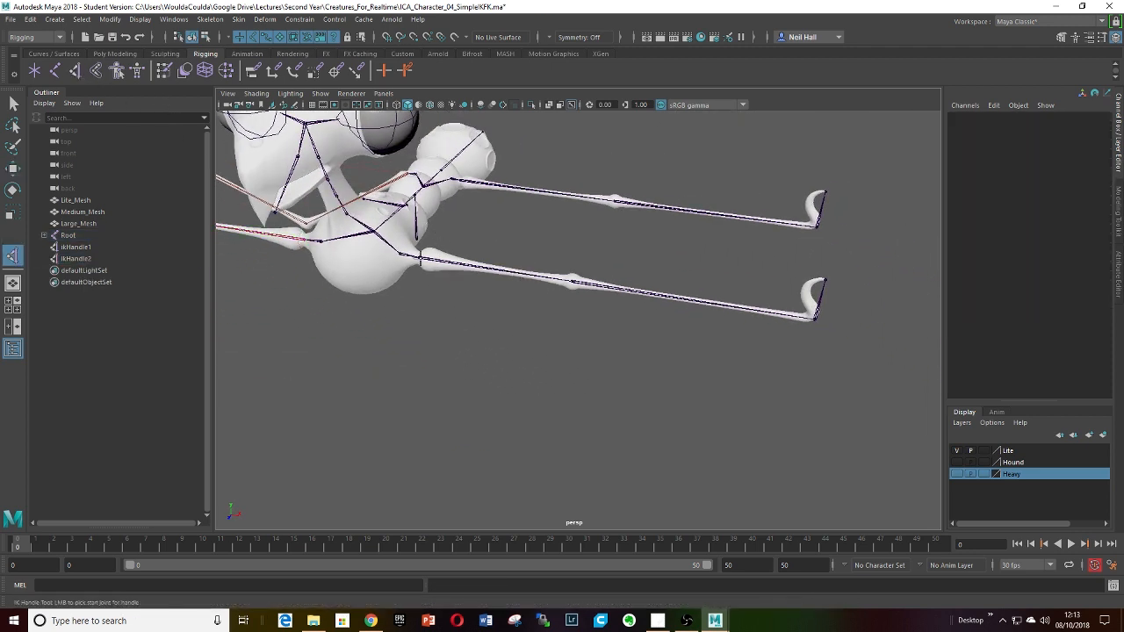
left_click(806, 322)
left_click(816, 321)
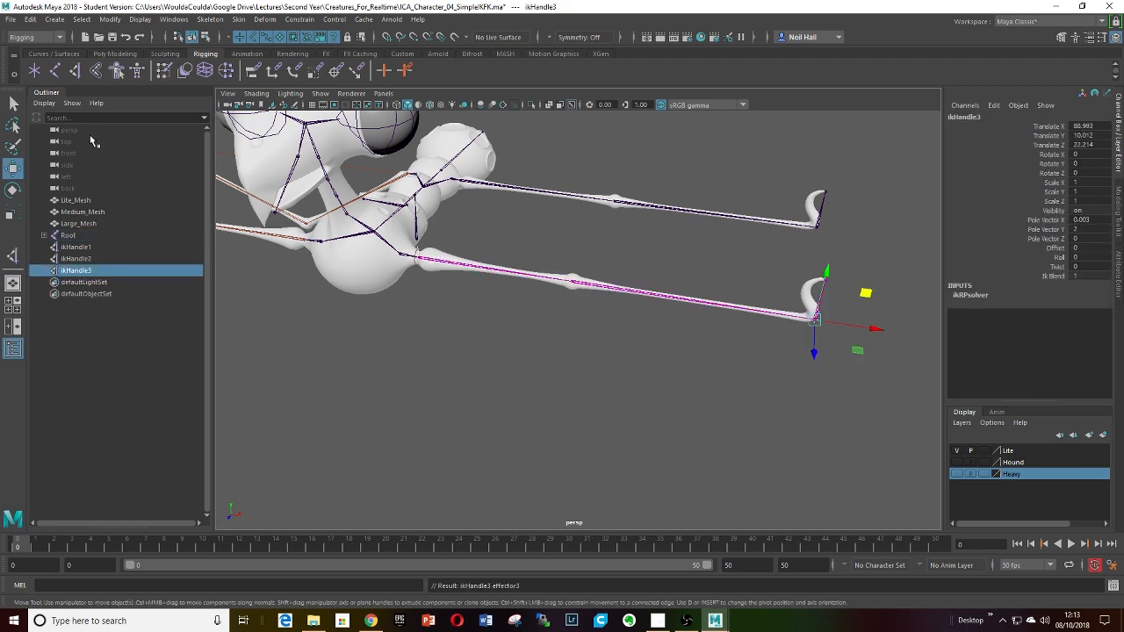
Move the front left leg's IK handle to about X 68.7 and the front right one to about X -68.3.
left_click_drag(875, 329, 753, 314)
mouse_move(446, 343)
left_mouse_down("alt")
mouse_move(489, 384)
mouse_move(442, 331)
left_mouse_up("alt")
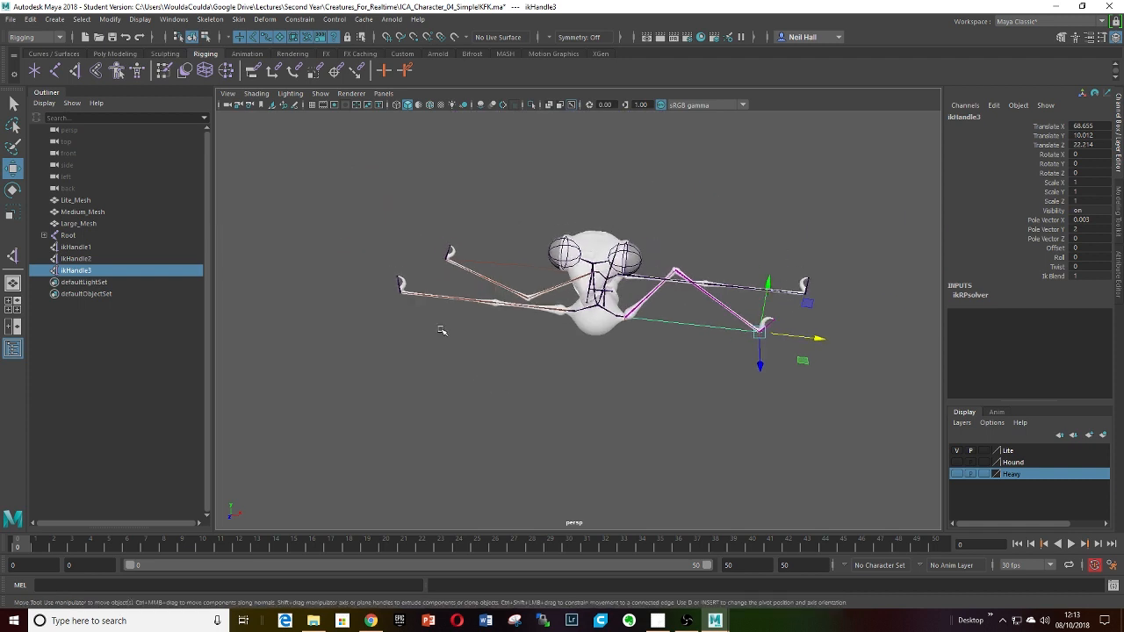
left_click_drag(395, 287, 499, 307)
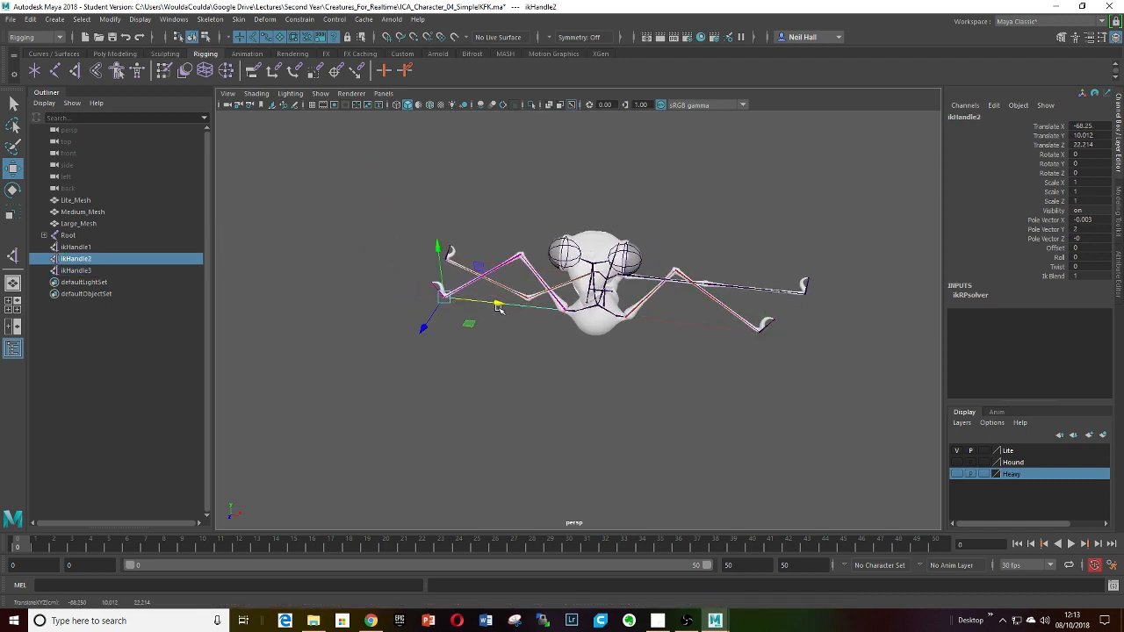
Create an IK handle on the rear left leg from its second joint to the ankle joint and move it to about X 75.5.
middle_click_drag(635, 349, 618, 353, "alt")
left_click_drag(618, 353, 555, 384, "alt")
scroll(555, 384, "up", 4)
middle_click_drag(555, 384, 535, 322, "alt")
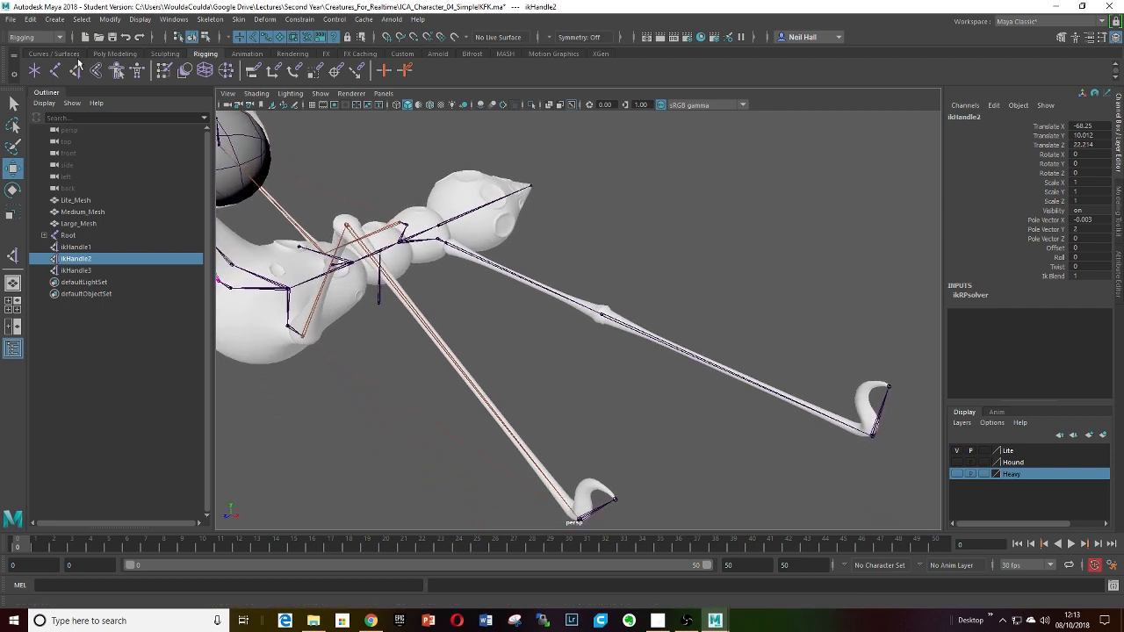
left_click(447, 243)
left_click(872, 439)
key("w")
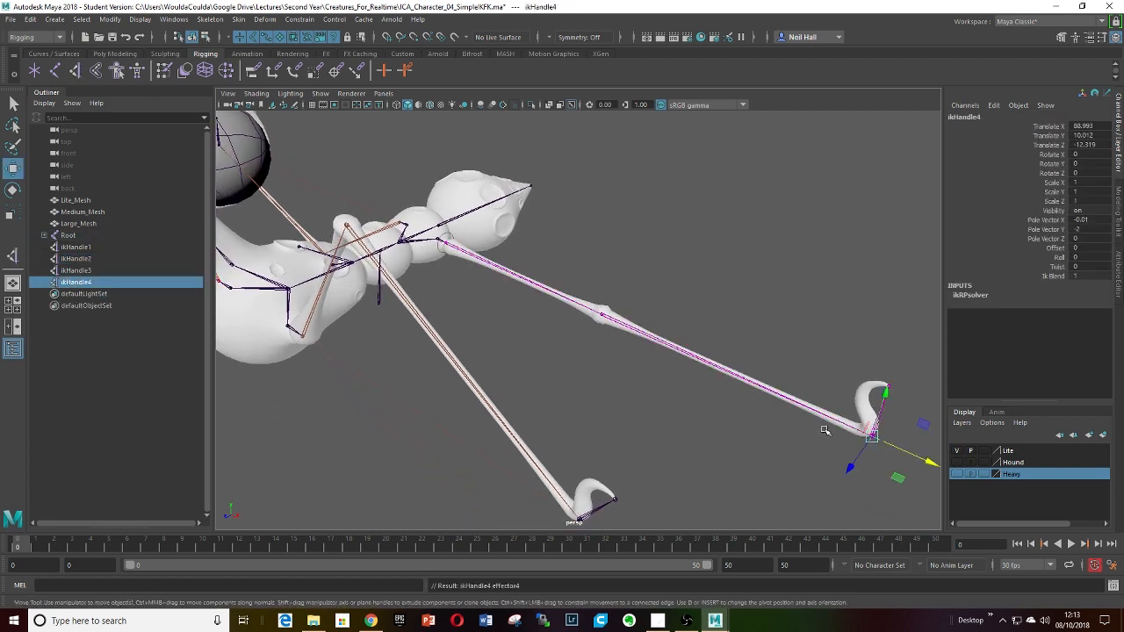
left_click_drag(840, 427, 668, 356, "alt")
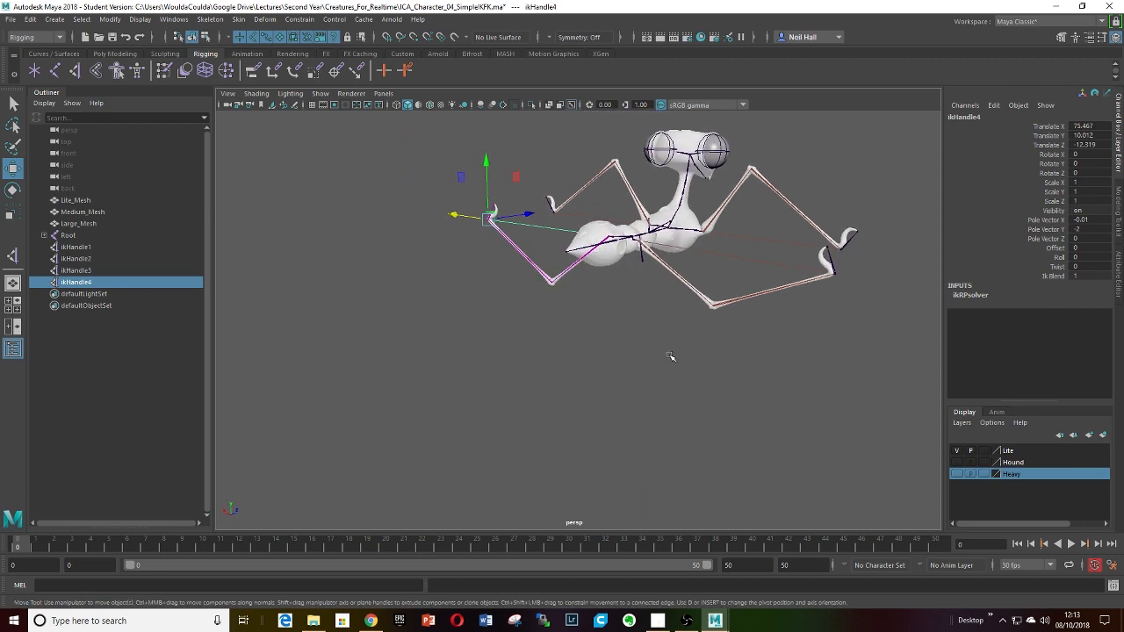
Undo the handle moves and the creation of the IK handles on all four legs.
key("ctrl+z")
key("ctrl+z")
key("ctrl+z")
key("ctrl+z")
key("ctrl+z")
key("ctrl+z")
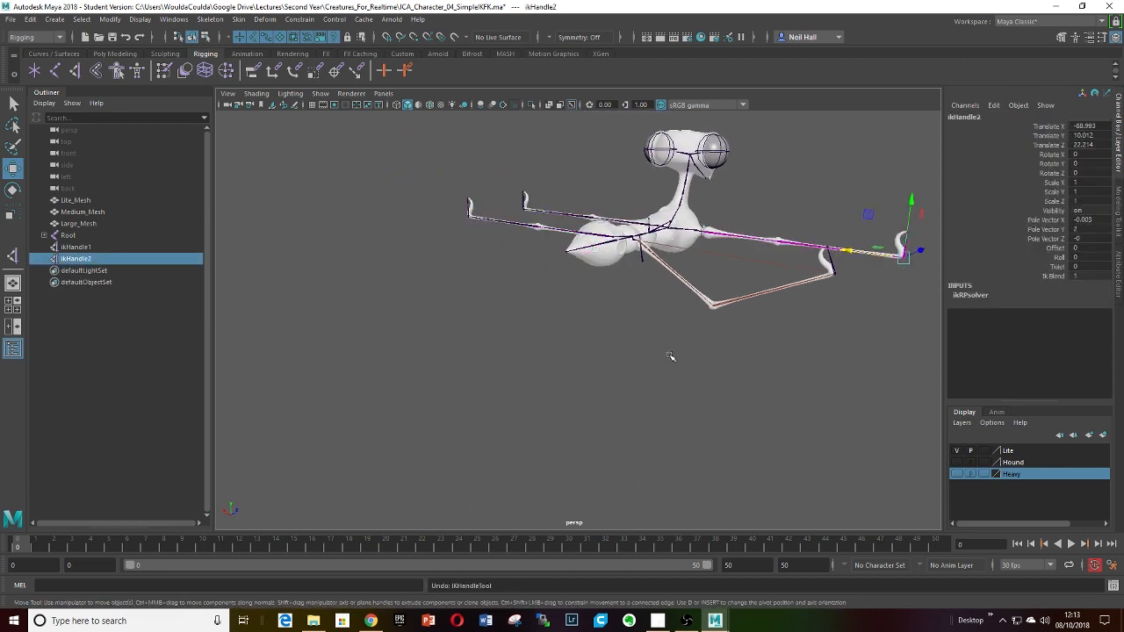
key("ctrl+z")
key("ctrl+z")
key("ctrl+z")
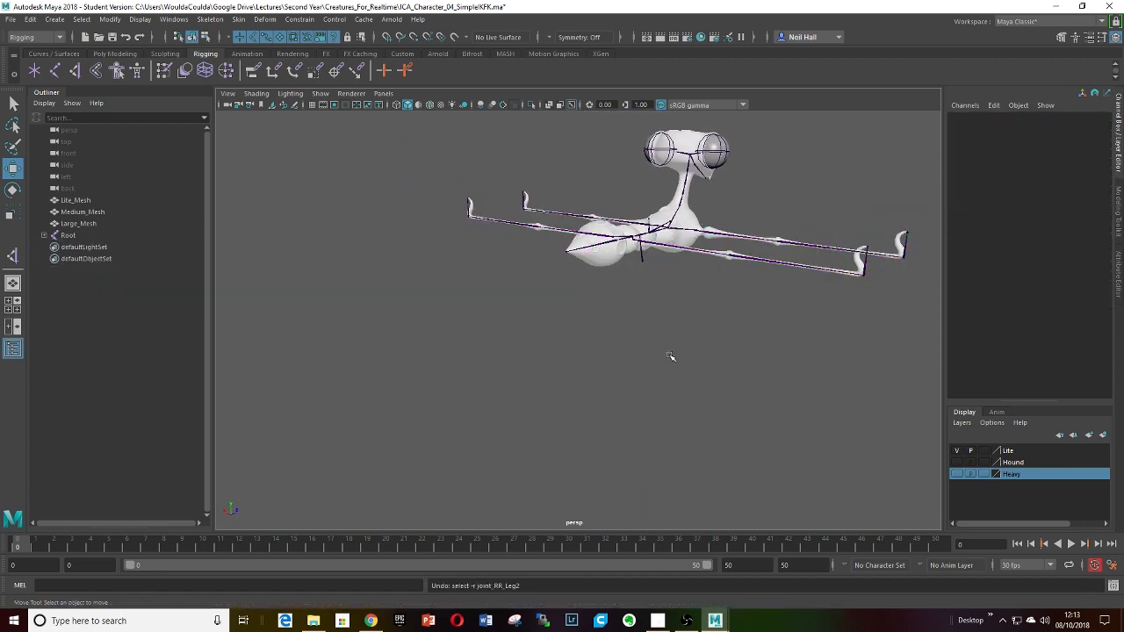
Rotate the rear right leg's knee joint, joint_RR_Leg3, to about -1.48 degrees in Z.
left_click_drag(772, 307, 645, 314, "alt")
scroll(619, 317, "up", 3)
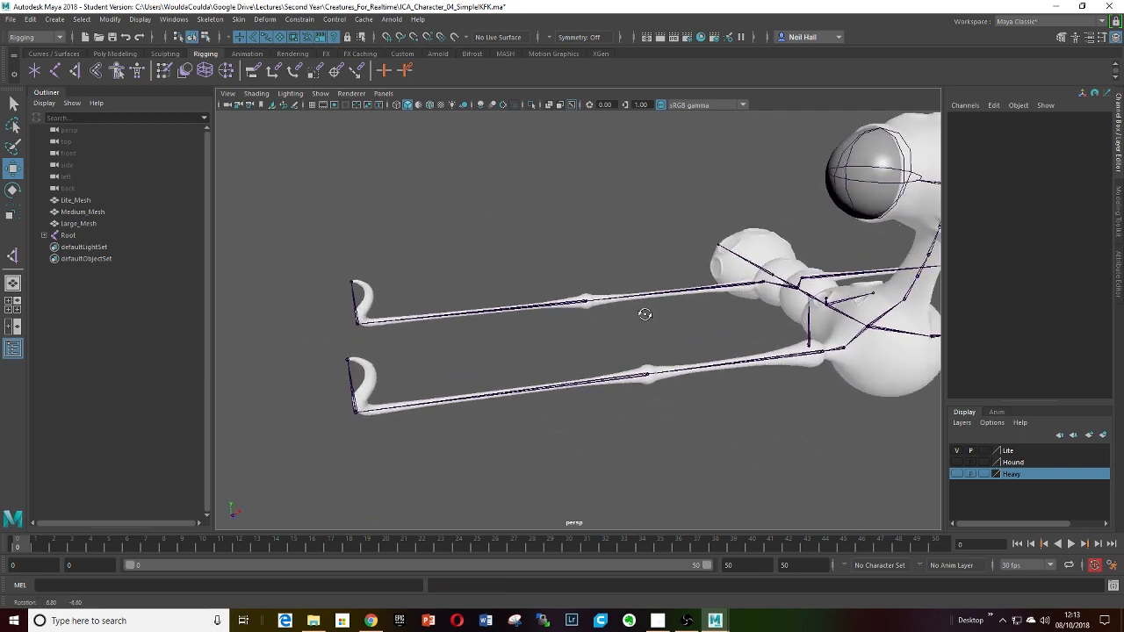
scroll(612, 313, "up", 3)
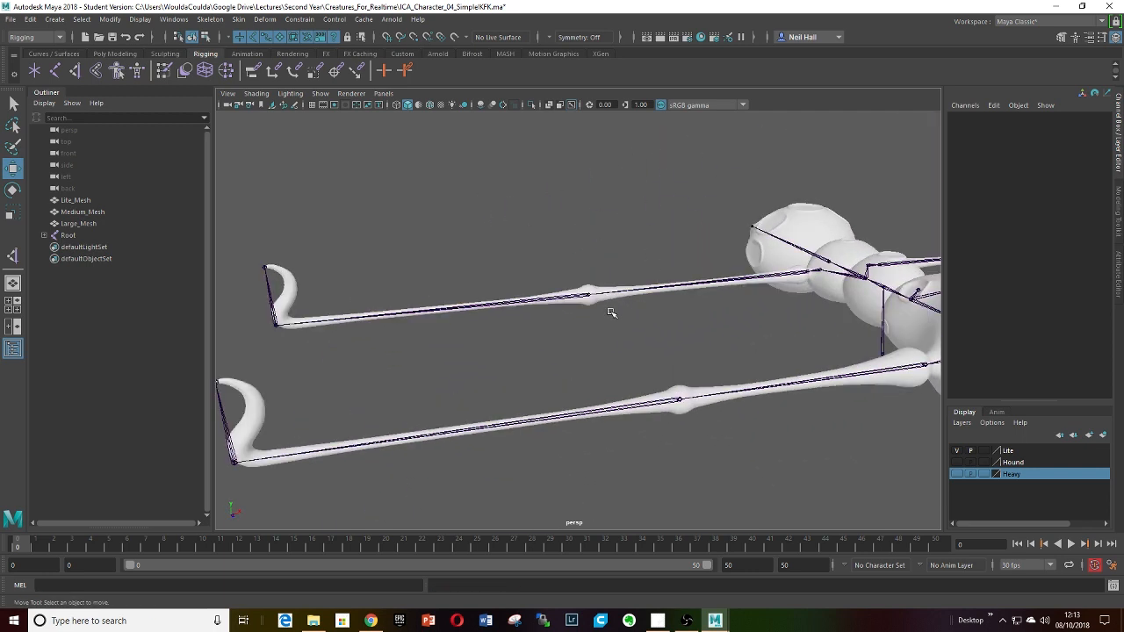
scroll(611, 313, "up", 2)
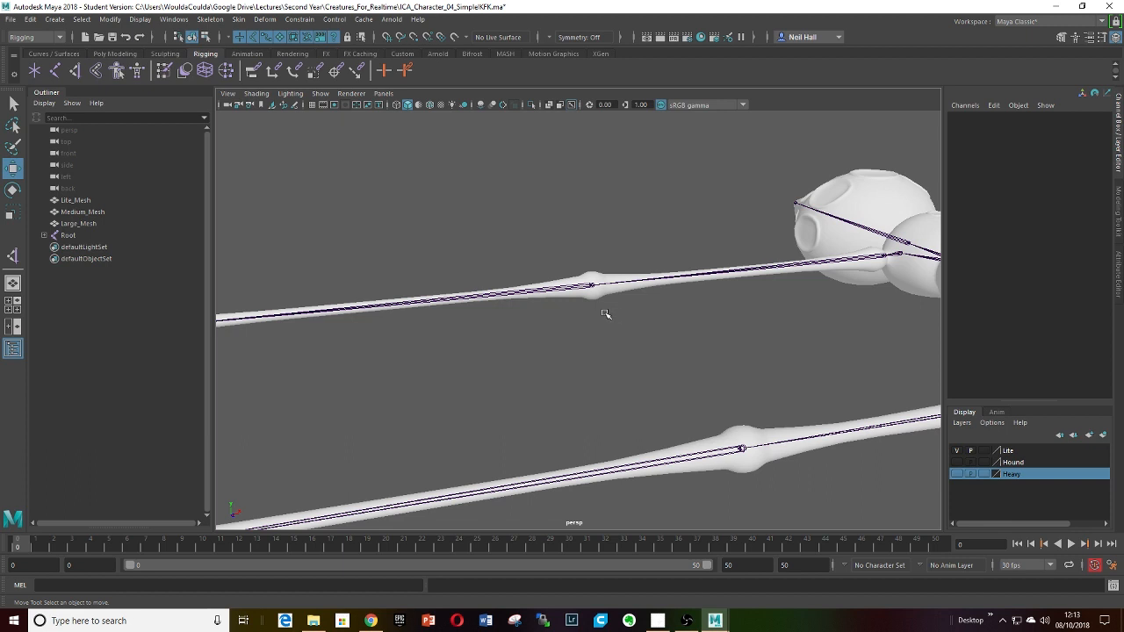
scroll(605, 313, "down", 3)
left_click_drag(602, 313, 638, 316, "alt")
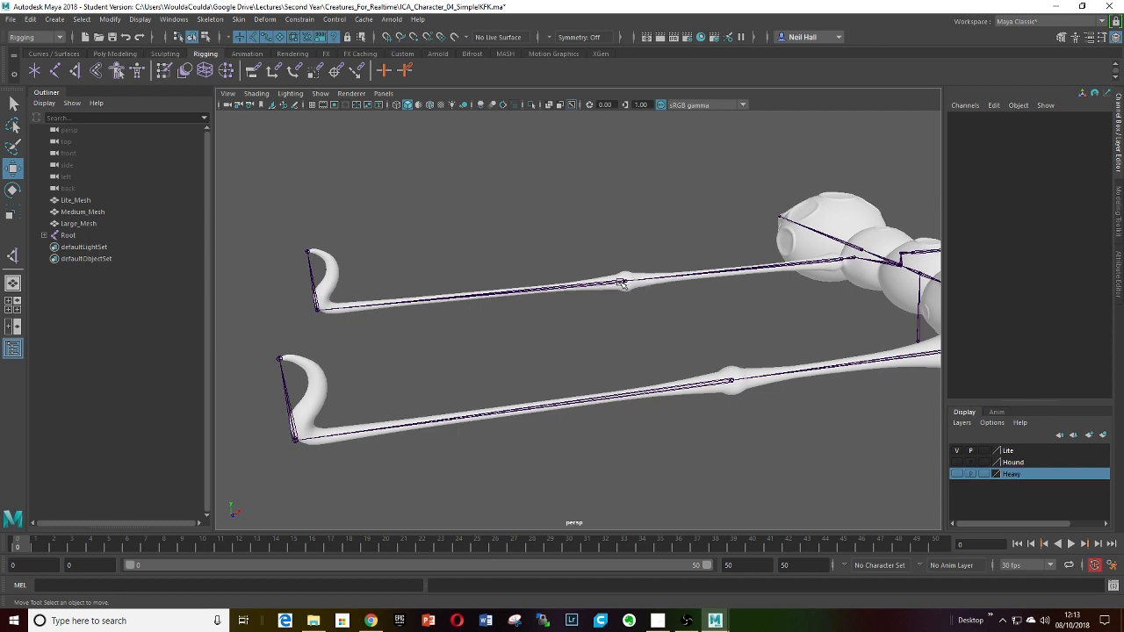
left_click(621, 282)
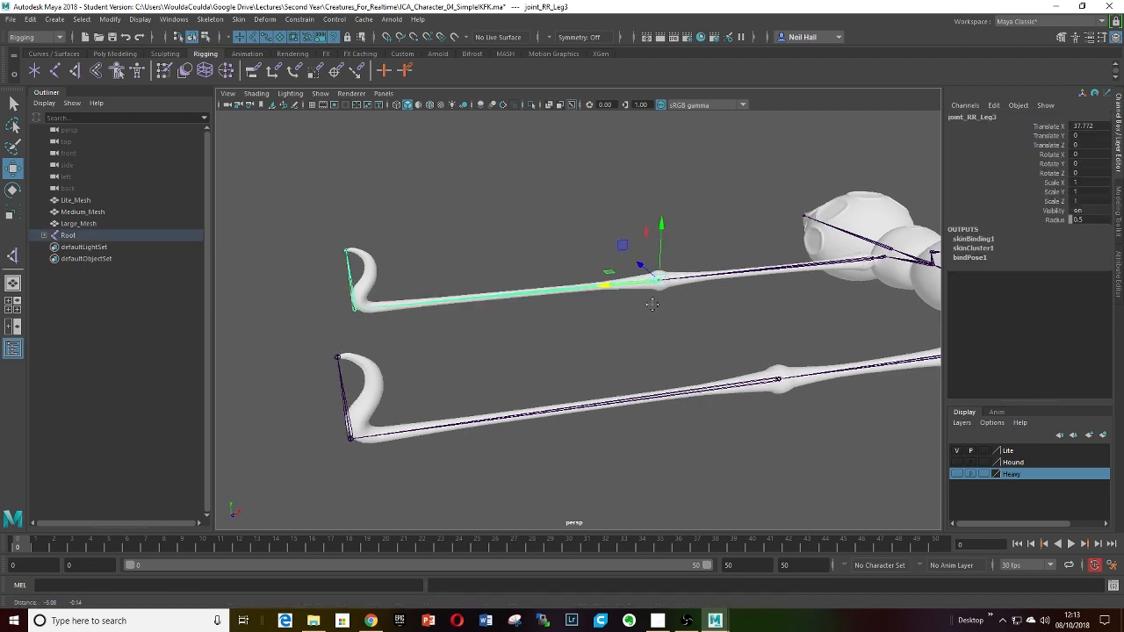
left_click_drag(641, 281, 653, 305, "alt")
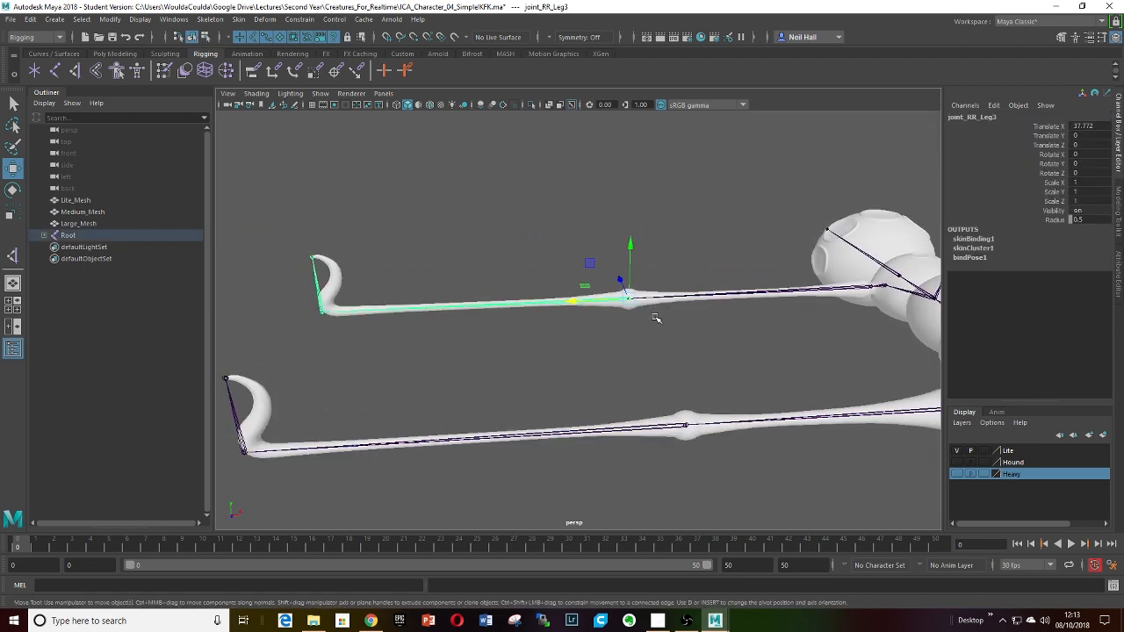
key("e")
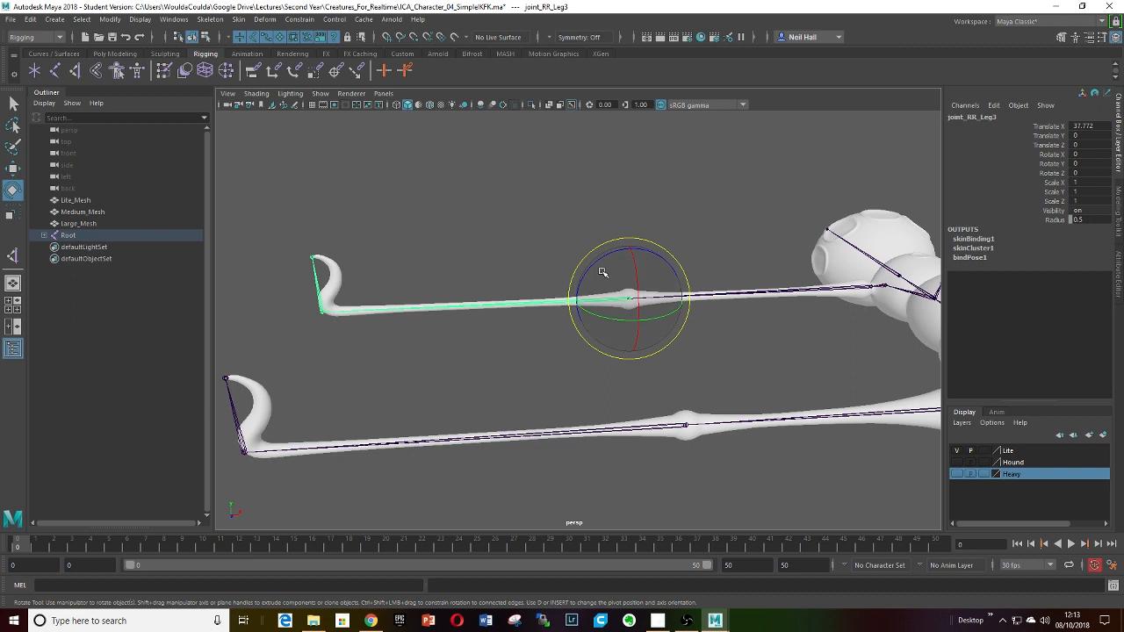
left_click_drag(595, 266, 621, 332)
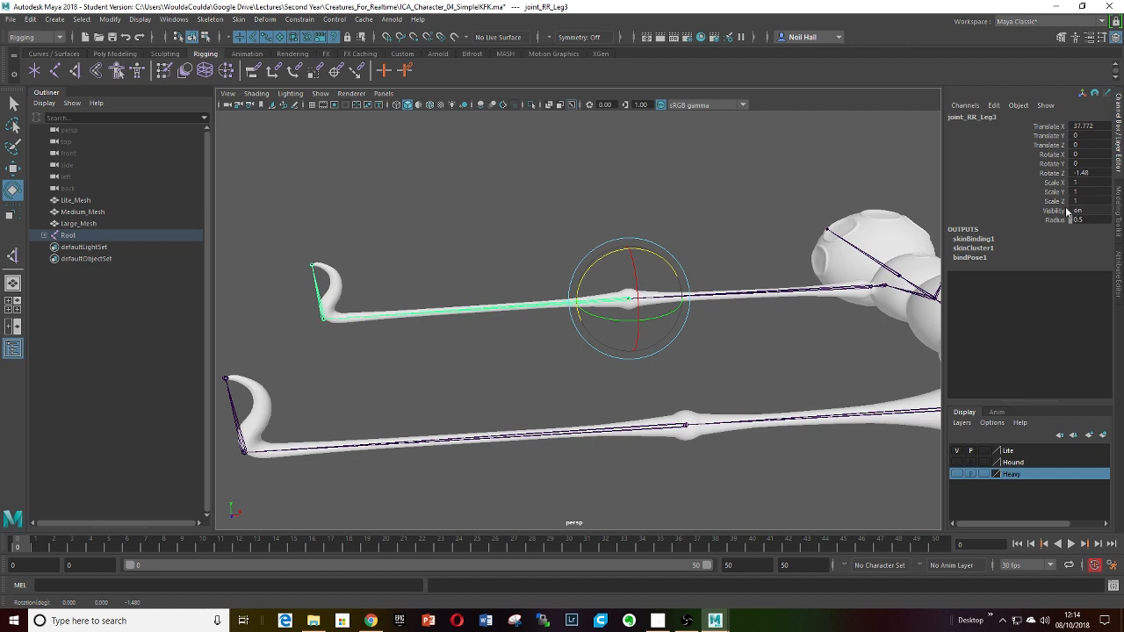
Set the current bend of the rear right knee joint, joint_RR_Leg3, as its preferred angle.
left_click_drag(561, 288, 600, 334, "alt")
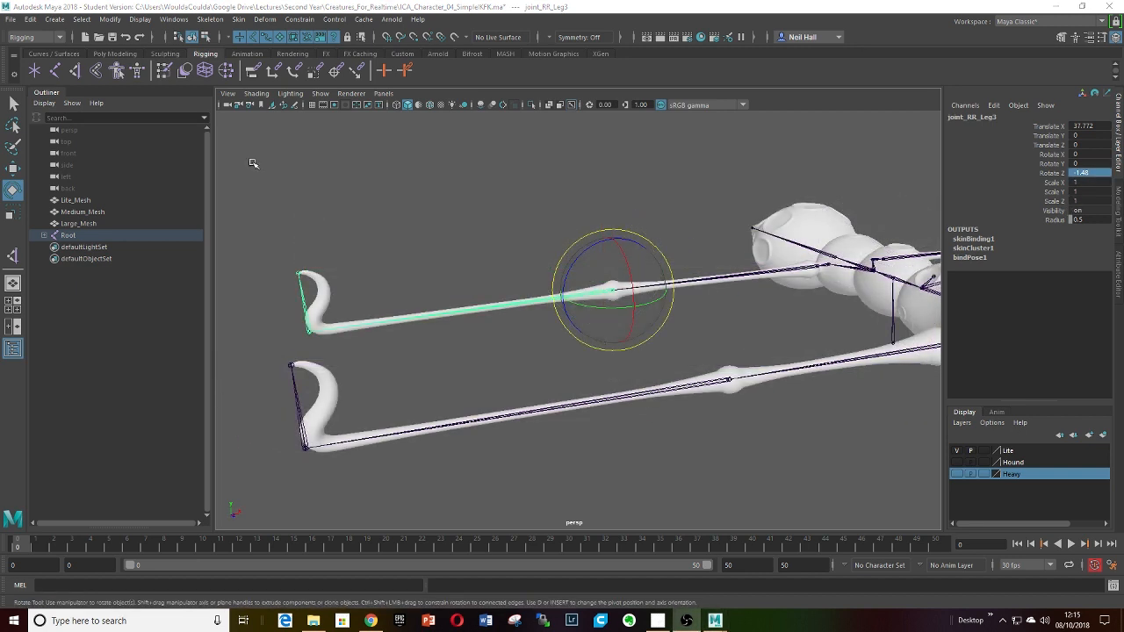
left_click_drag(589, 293, 535, 296, "alt")
right_click(535, 295)
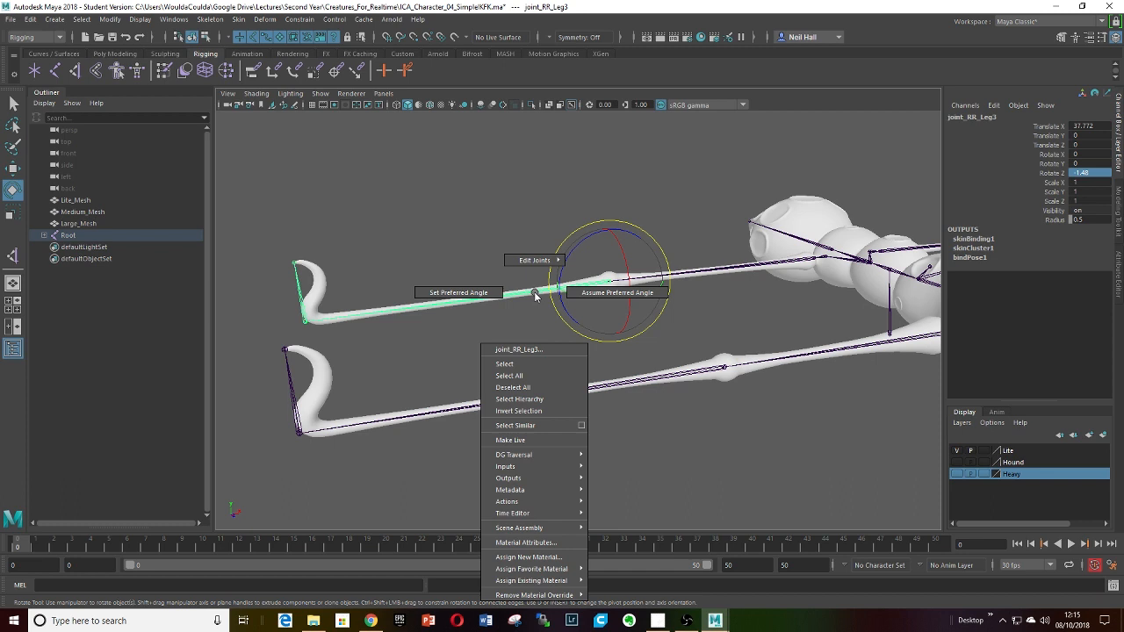
left_click(466, 297)
Create an IK handle on the rear right leg from joint_RR_Leg2 to the ankle joint.
middle_click_drag(609, 309, 640, 311, "alt")
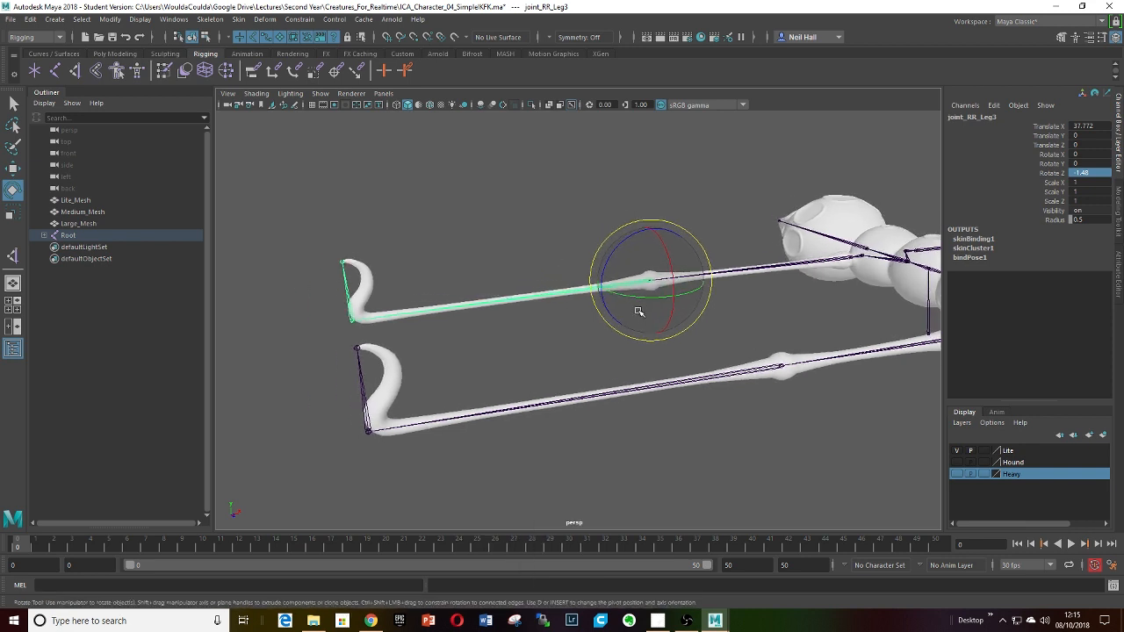
left_click_drag(639, 312, 583, 317, "alt")
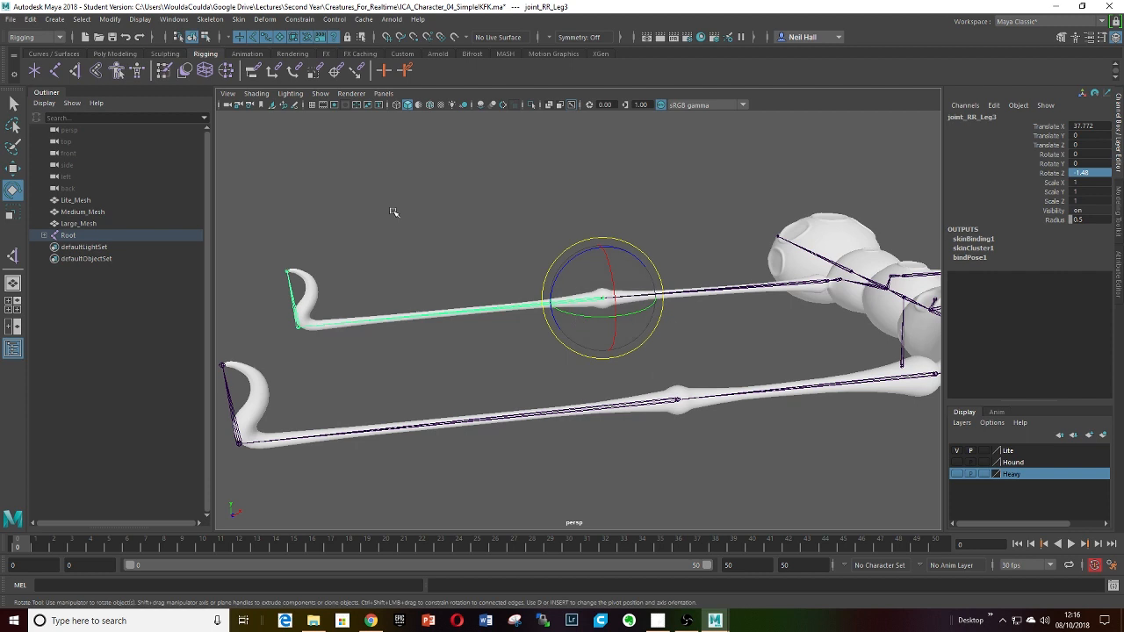
left_click(75, 70)
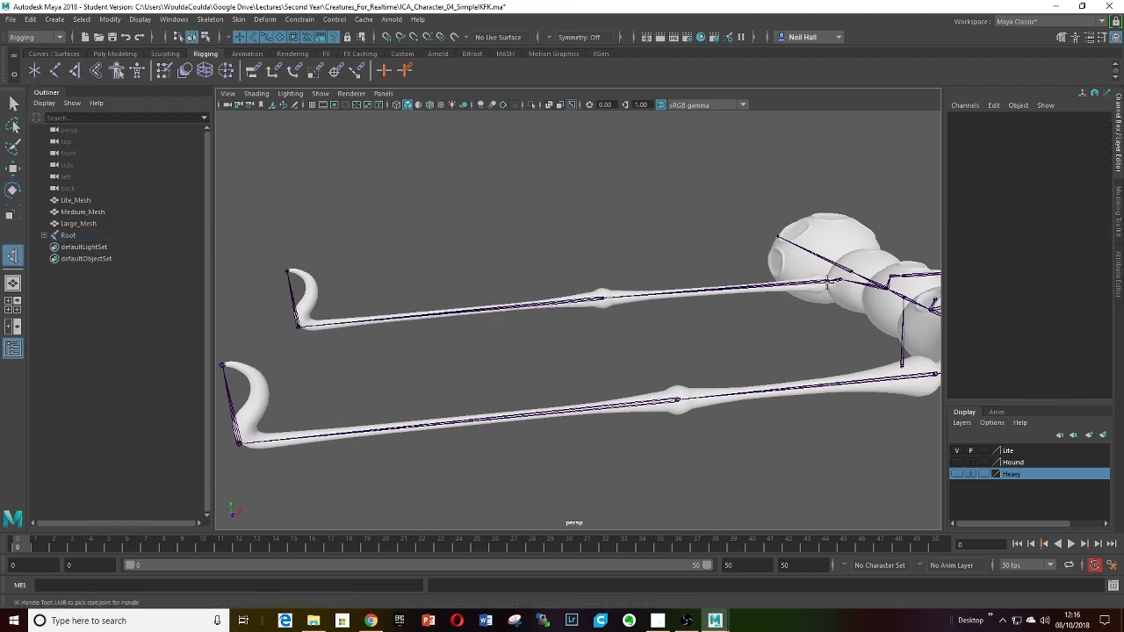
left_click(821, 282)
left_click(299, 328)
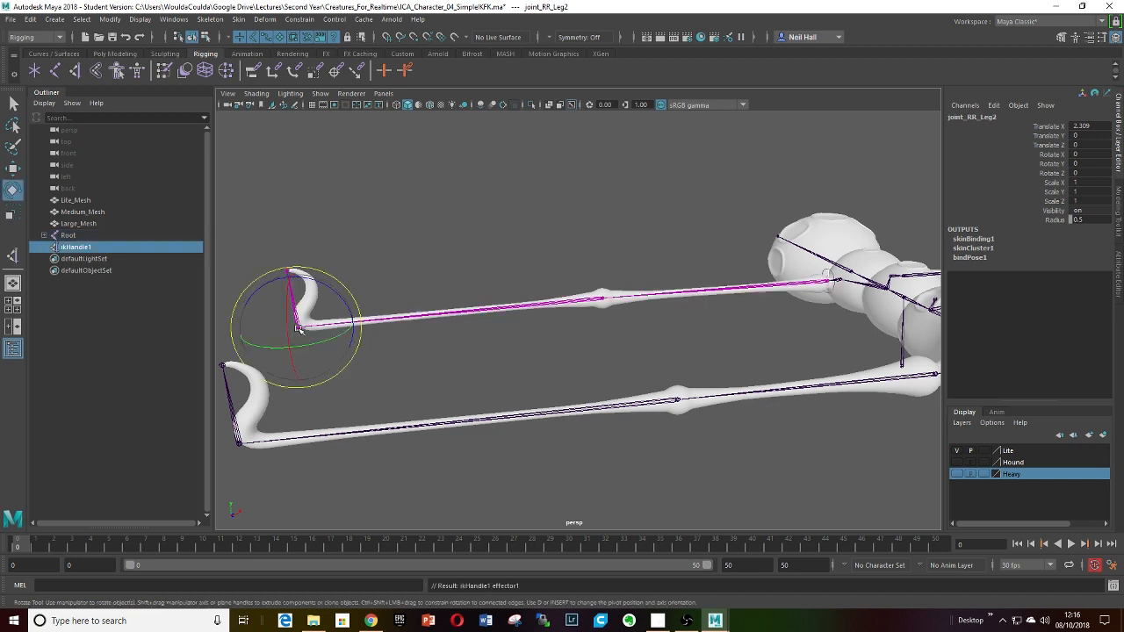
Move the rear right leg's IK handle to about X -70, Y 1.6 to test the knee bend.
key("e")
left_click_drag(464, 334, 483, 342, "alt")
key("w")
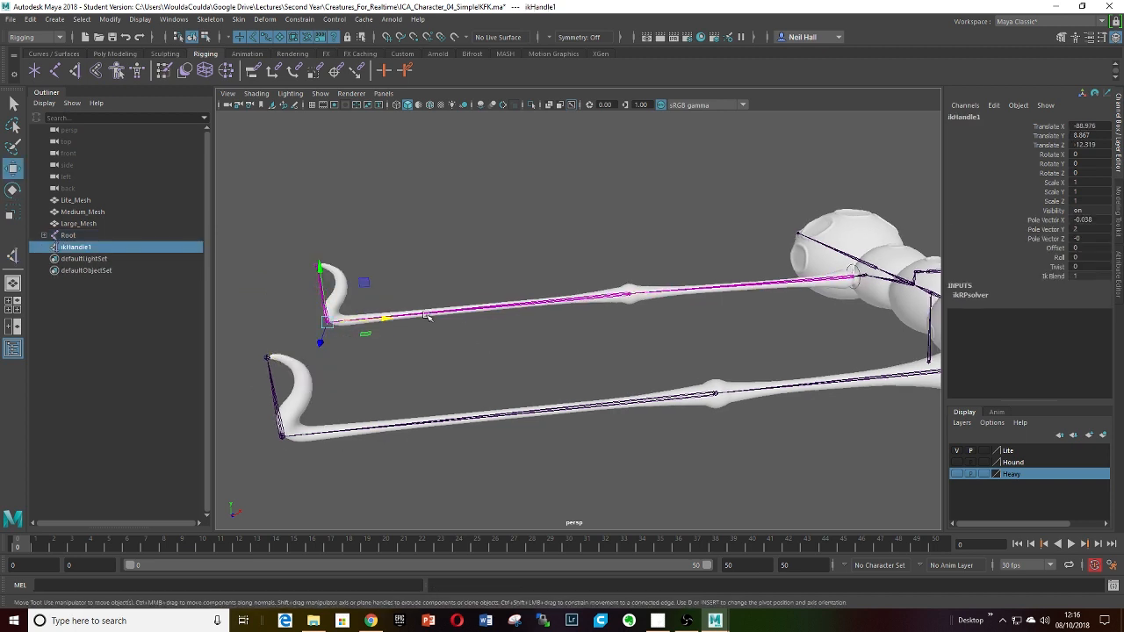
left_click_drag(364, 283, 552, 329)
Rotate the rear left leg's knee joint, joint_RL_Leg3, to about -5.3 degrees in Z.
scroll(581, 328, "up", 5)
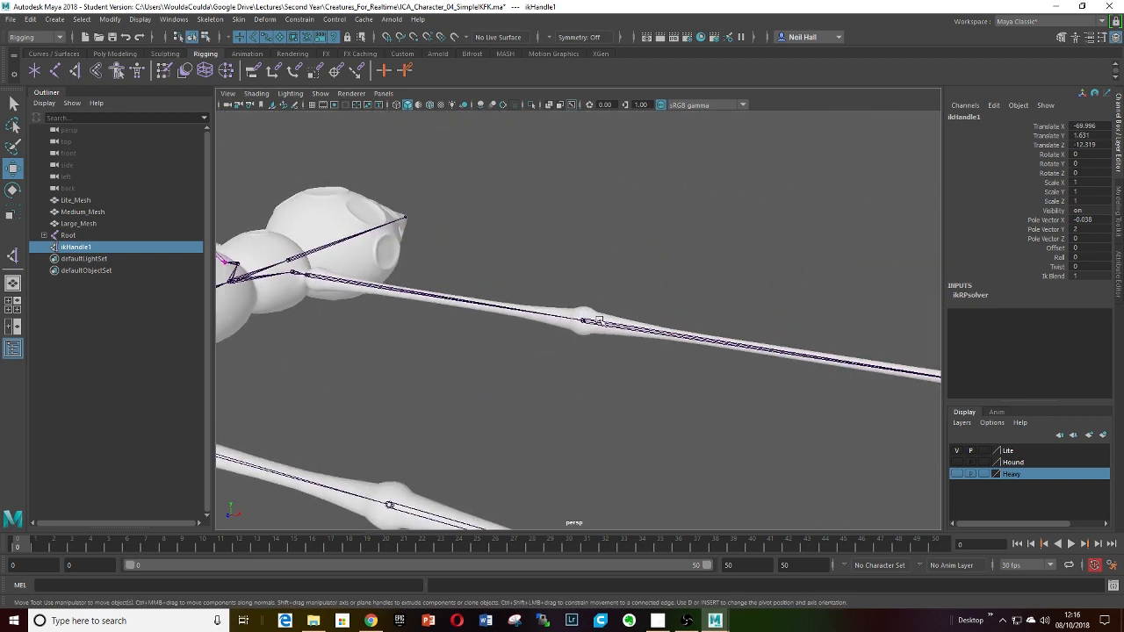
left_click(604, 323)
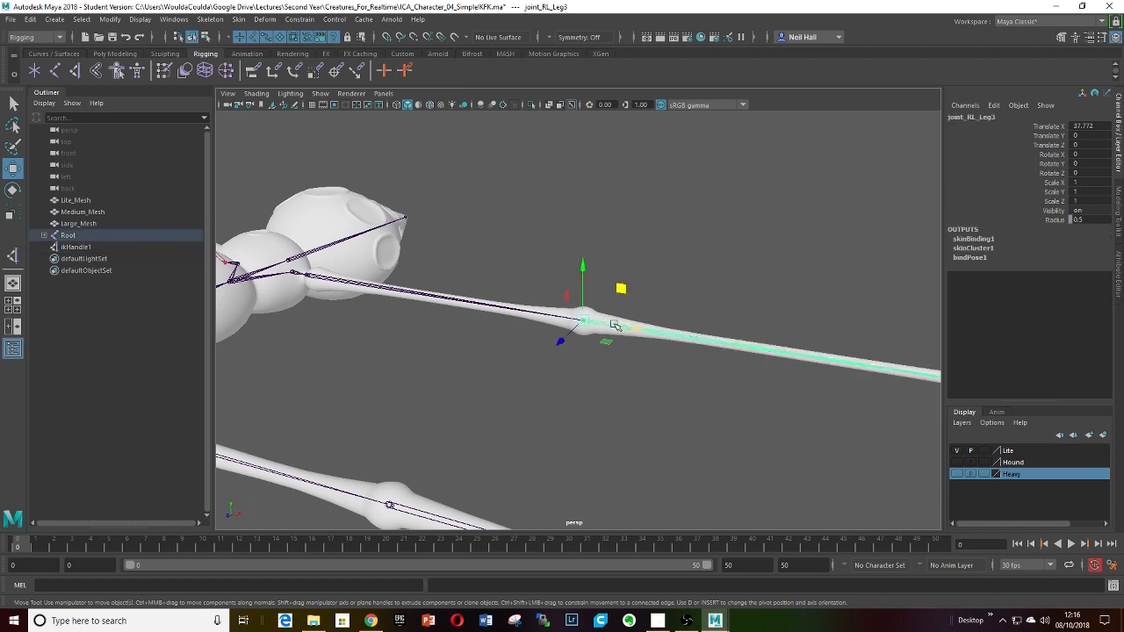
key("e")
left_click_drag(617, 297, 592, 354)
scroll(599, 339, "down", 5)
middle_click_drag(592, 354, 679, 343, "alt")
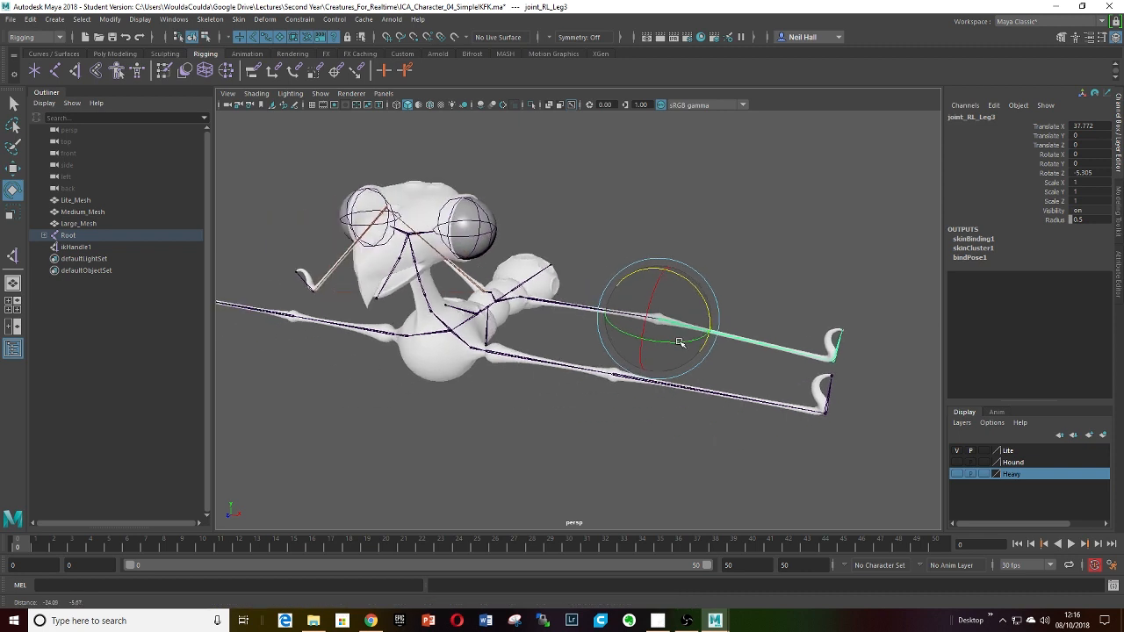
Create an IK handle on the rear left leg from joint_RL_Leg2 to the ankle joint and inspect the knee.
left_click_drag(680, 343, 571, 316, "alt")
scroll(628, 337, "up", 5)
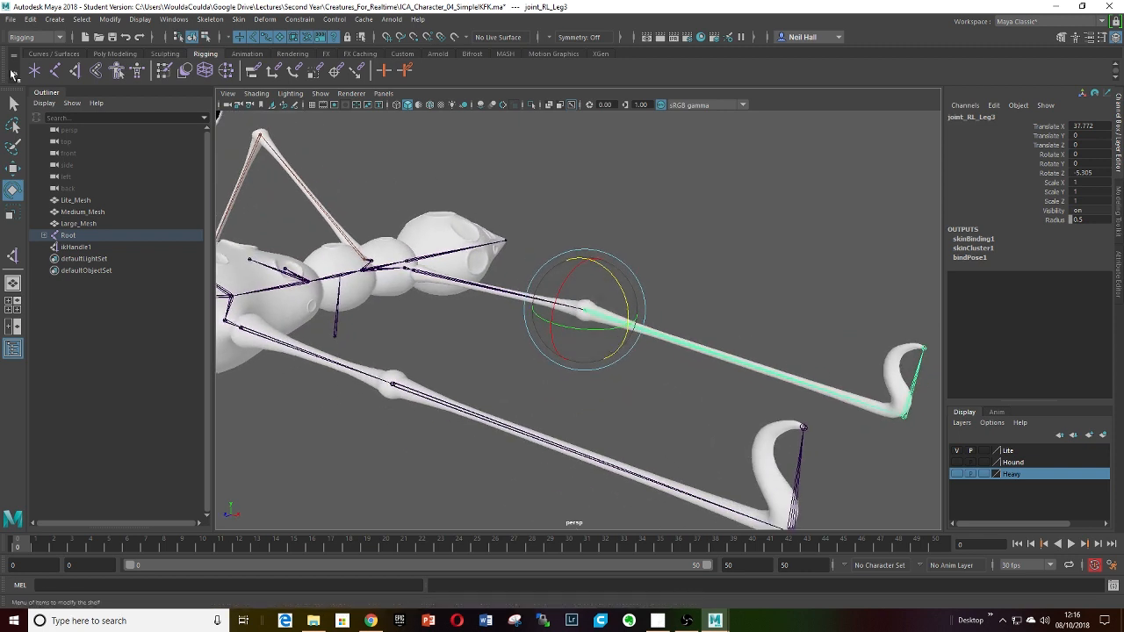
left_click(75, 71)
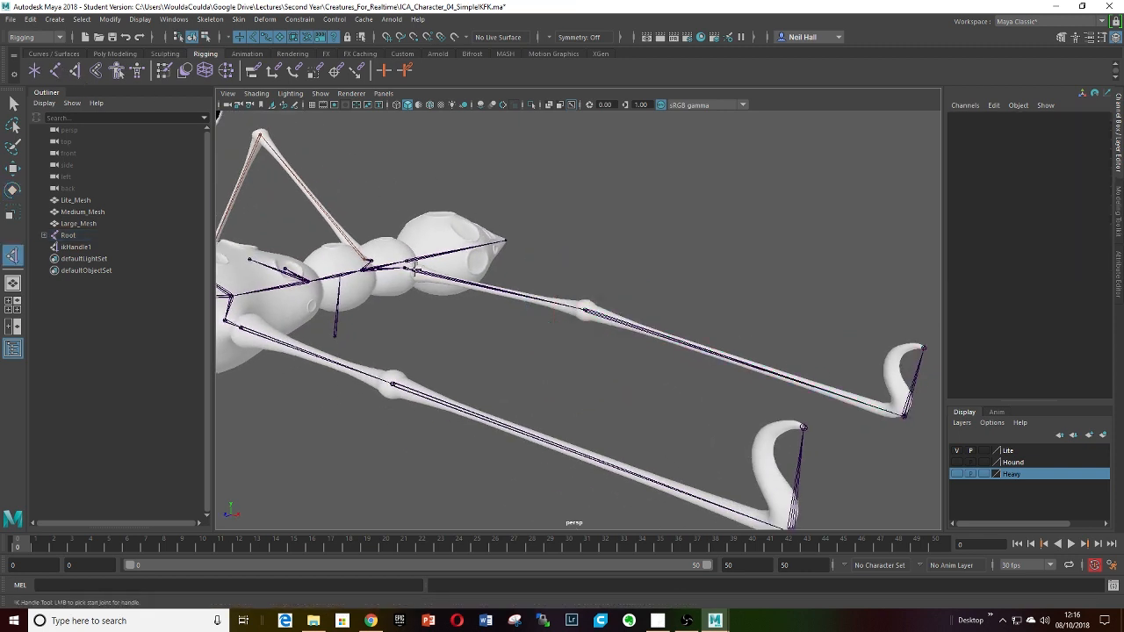
left_click(422, 273)
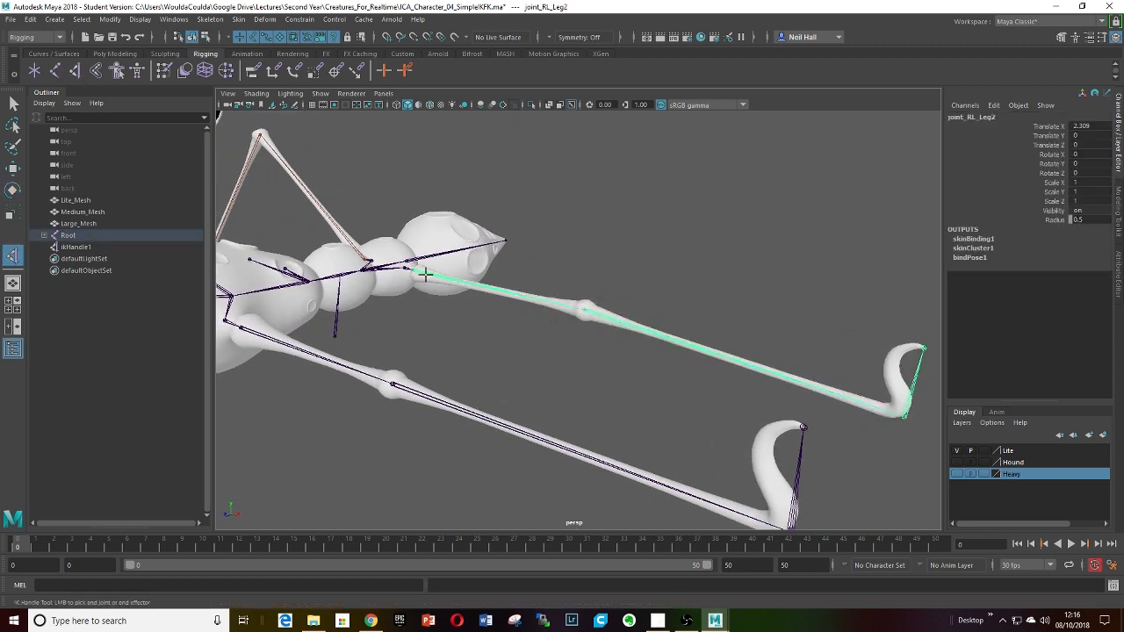
left_click(904, 418)
middle_click_drag(714, 440, 653, 416, "alt")
left_click_drag(652, 416, 673, 398, "alt")
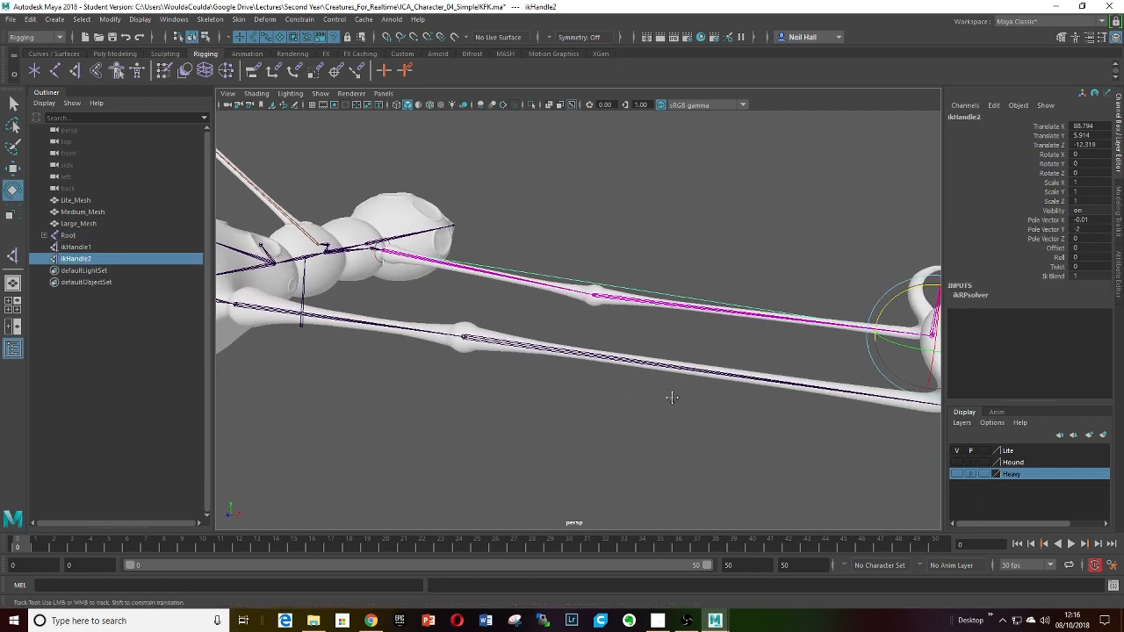
middle_click_drag(673, 398, 674, 410, "alt")
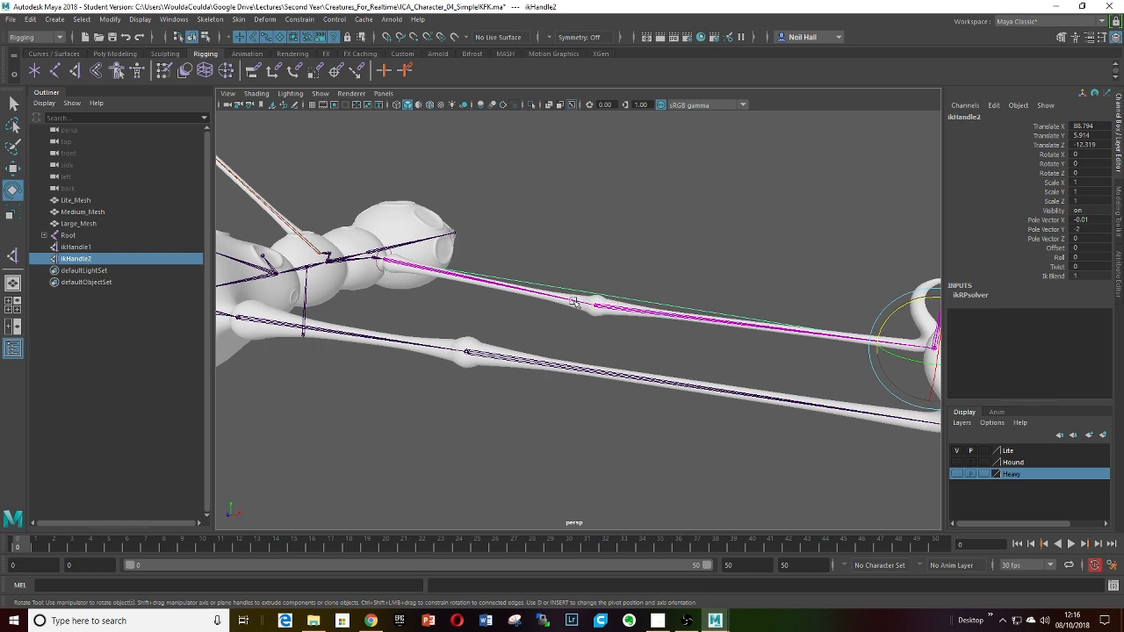
Undo the rear left leg's IK handle and select the knee joint, joint_RL_Leg3.
key("ctrl+z")
key("ctrl+z")
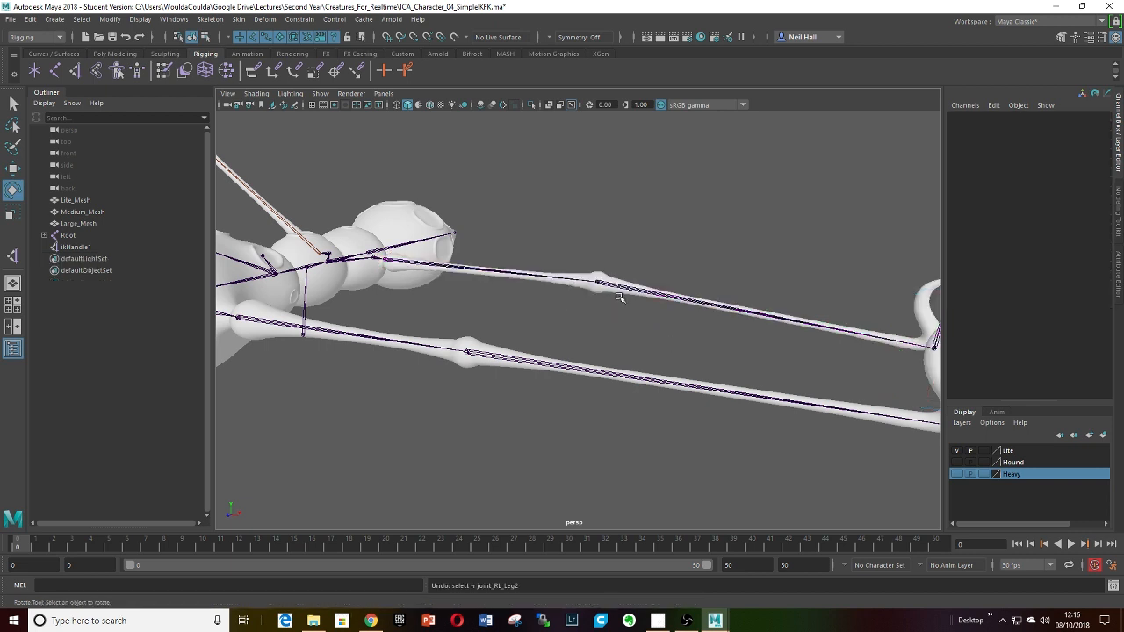
left_click(646, 293)
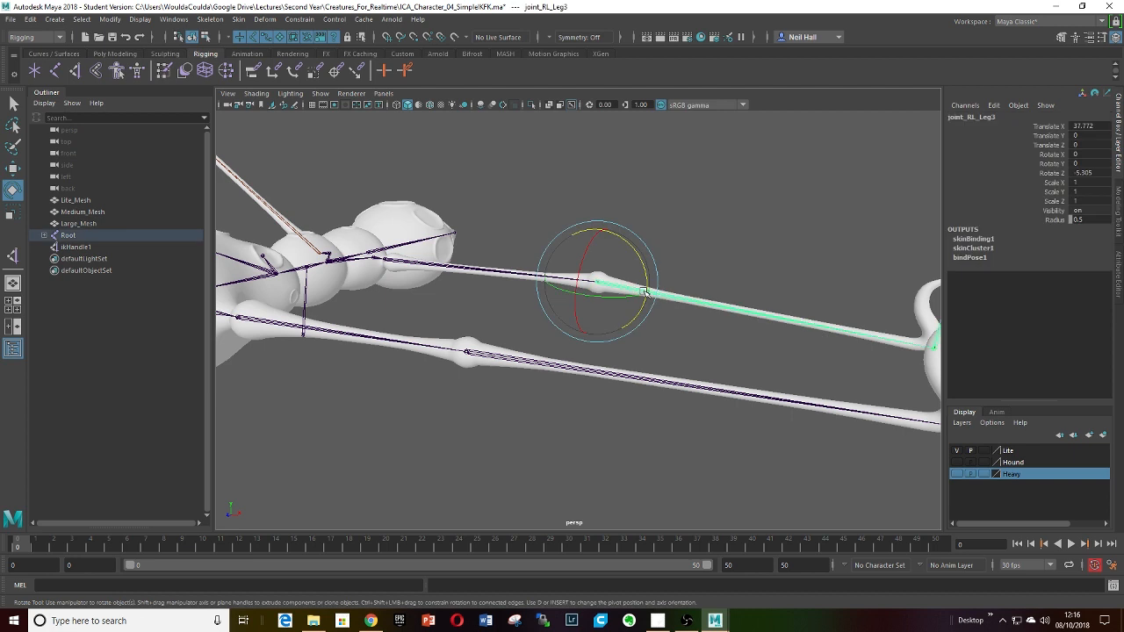
Set the preferred angle of joint_RL_Leg3 and create an IK handle from joint_RL_Leg2 to the rear left ankle joint.
right_click(680, 303)
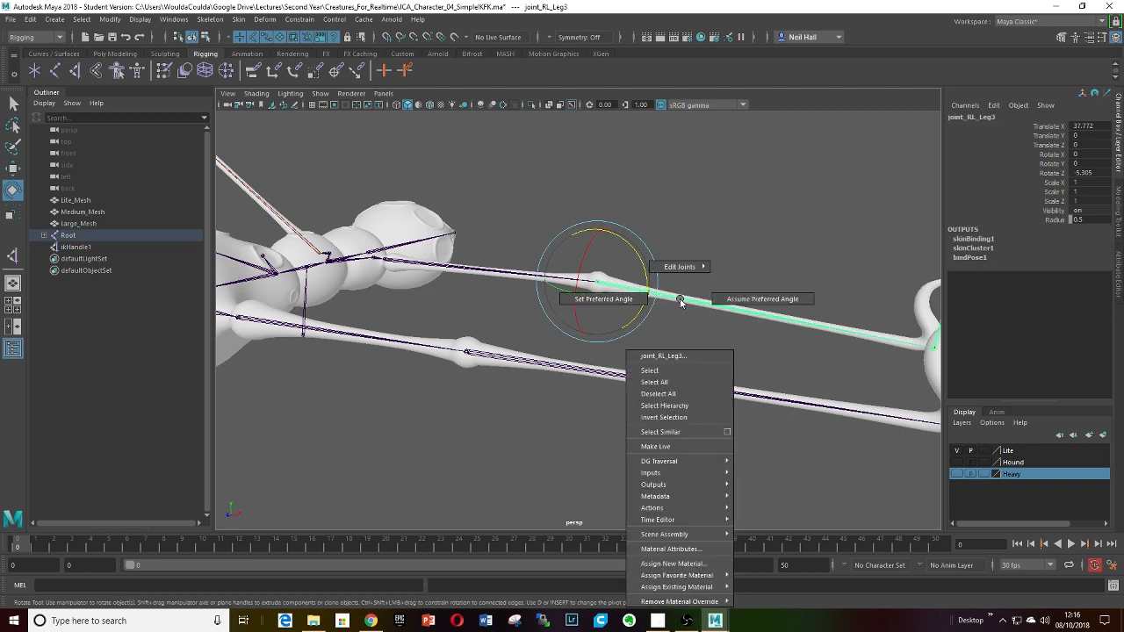
left_click(604, 300)
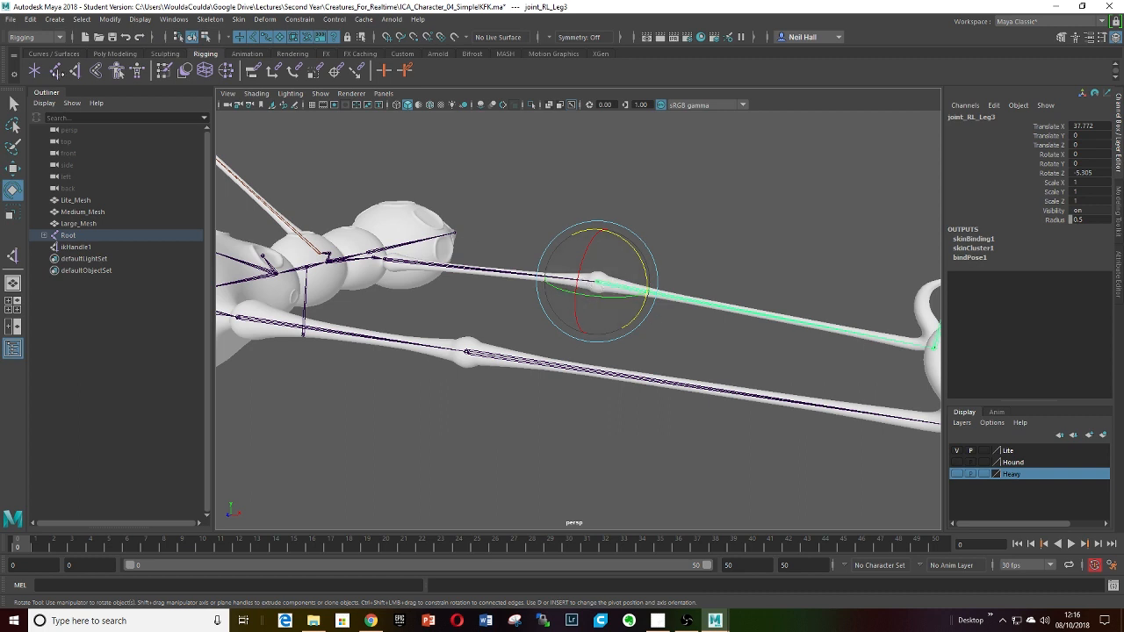
left_click(76, 70)
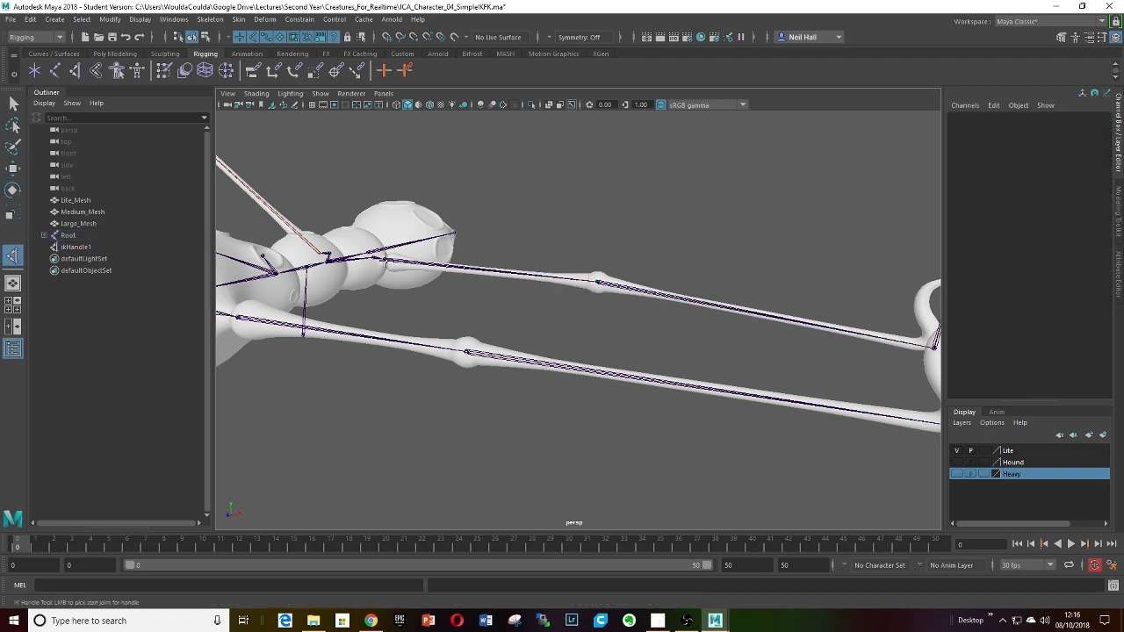
left_click(383, 256)
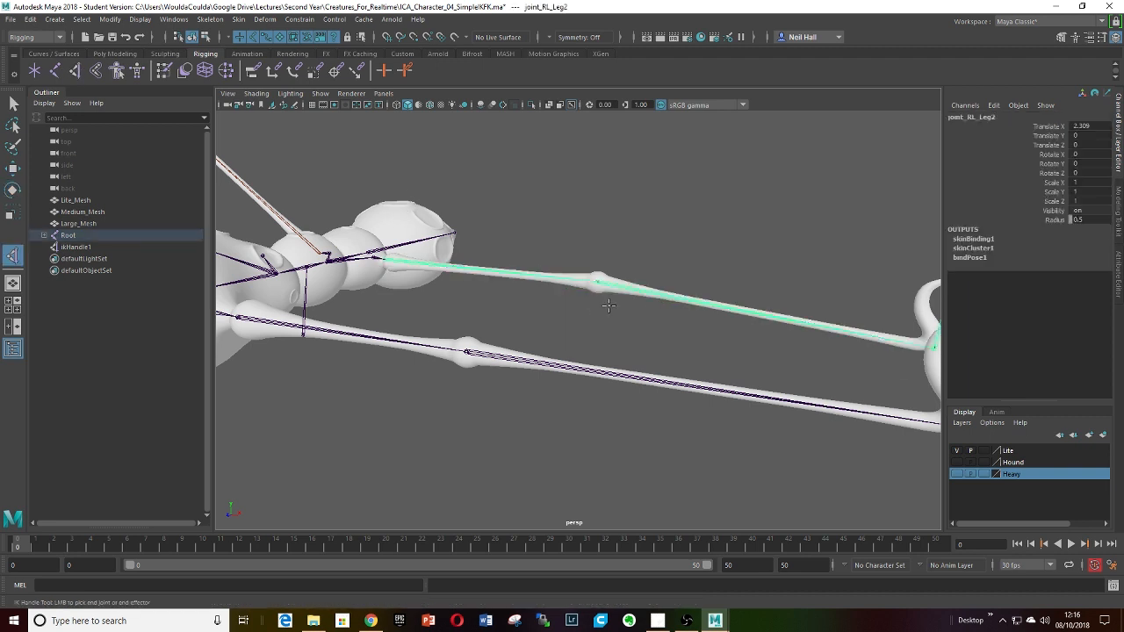
left_click(933, 350)
key("w")
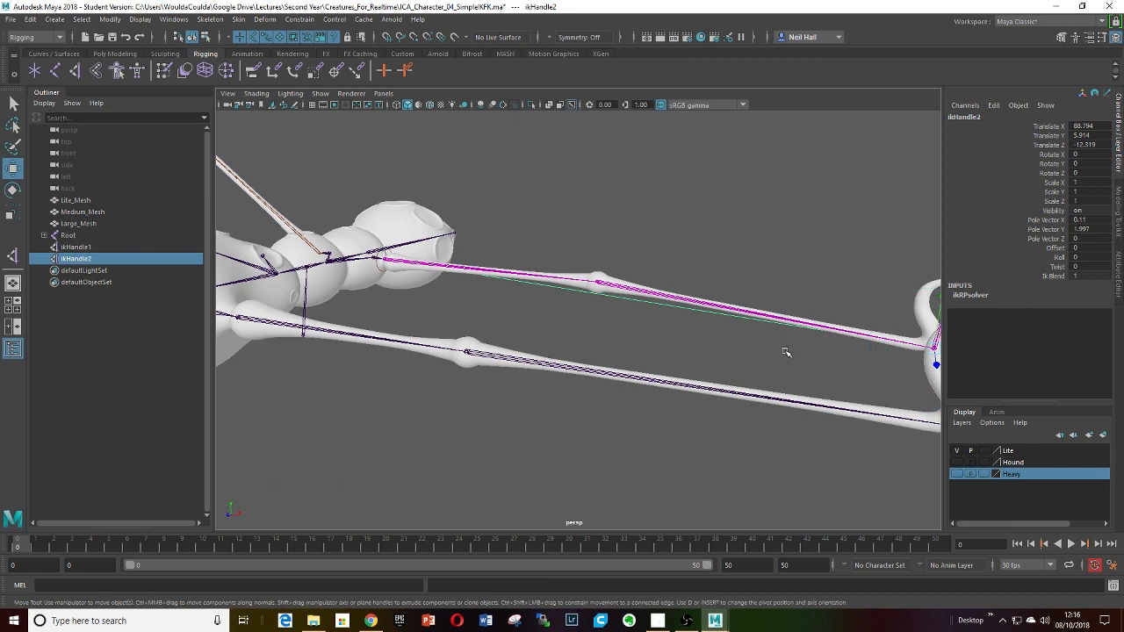
Move the rear left leg's IK handle inward to about X 62.9, Y 5.8 to bend the knee upward.
scroll(841, 363, "down", 5)
left_click_drag(841, 363, 794, 360, "alt")
left_click_drag(779, 305, 673, 298)
middle_click_drag(647, 371, 688, 379, "alt")
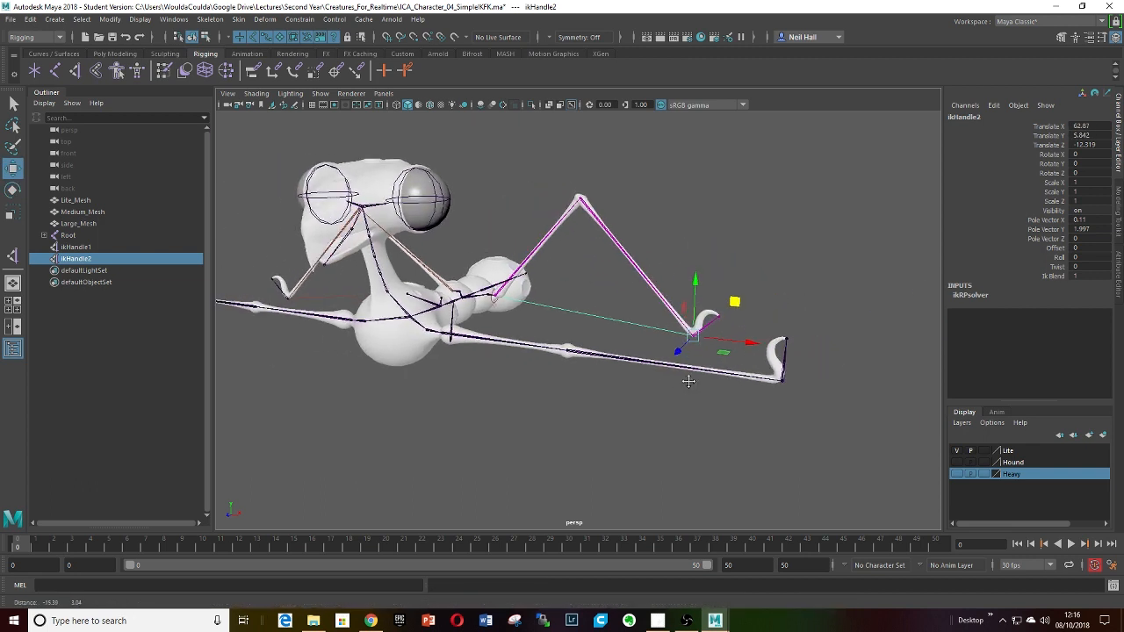
Create an IK handle on the front right leg from joint_FR_Leg_2 to the ankle and move it to about X -82.2.
left_click_drag(649, 403, 714, 410, "alt")
scroll(714, 409, "up", 5)
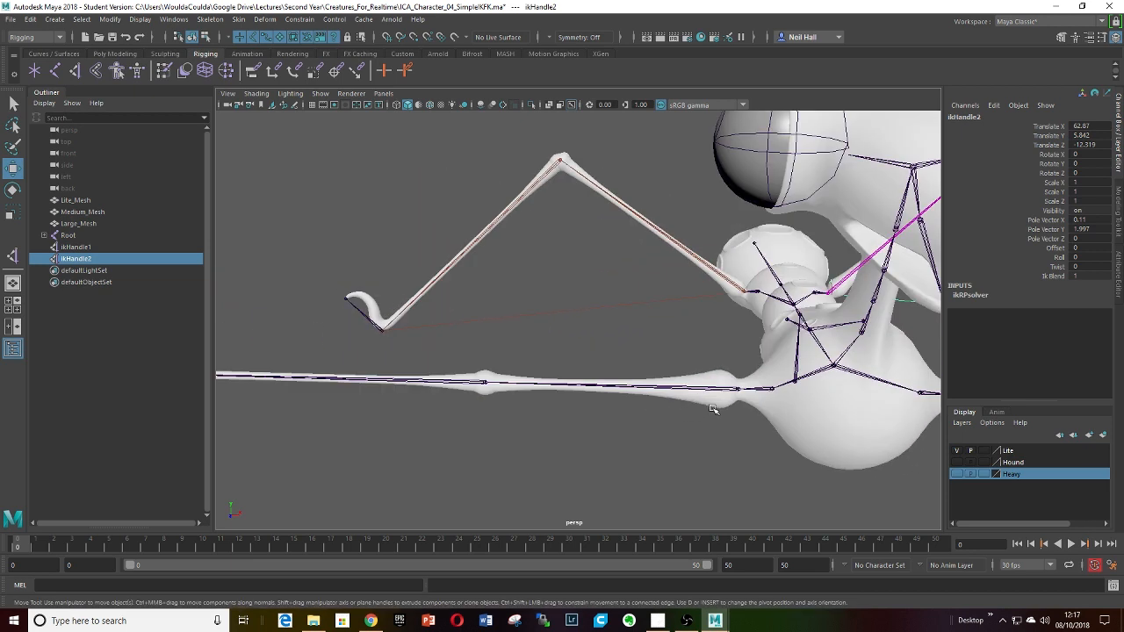
left_click(76, 75)
left_click(742, 389)
left_click_drag(408, 410, 352, 350, "alt")
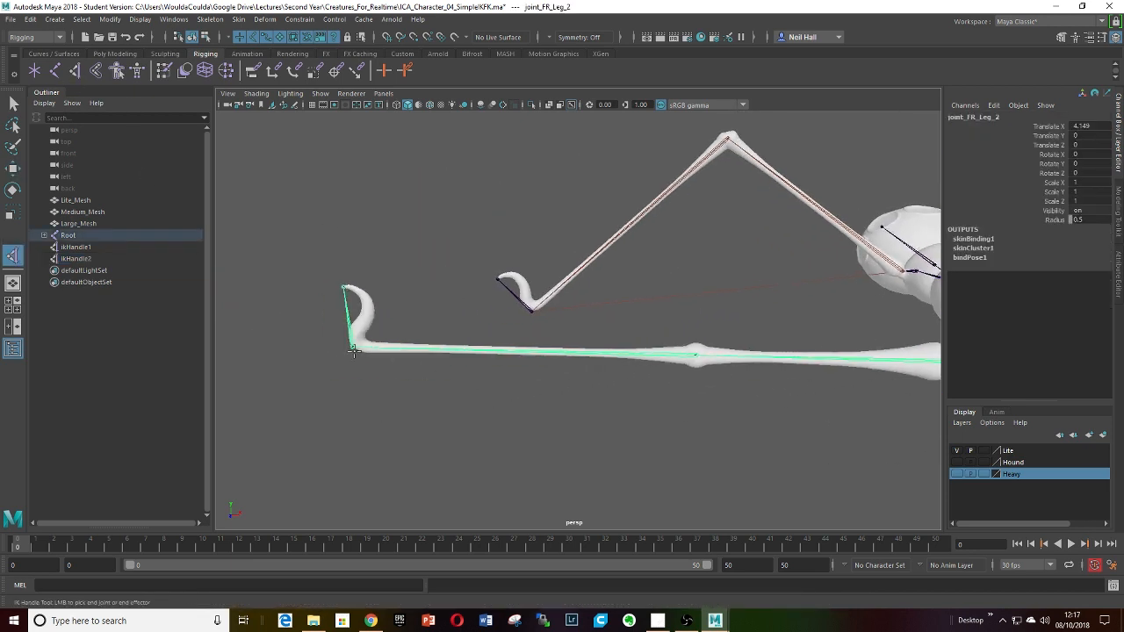
left_click(350, 349)
key("w")
left_click_drag(672, 406, 378, 326, "alt")
Create an IK handle on the front left leg from its upper leg joint to the ankle joint.
middle_click_drag(852, 399, 520, 392, "alt")
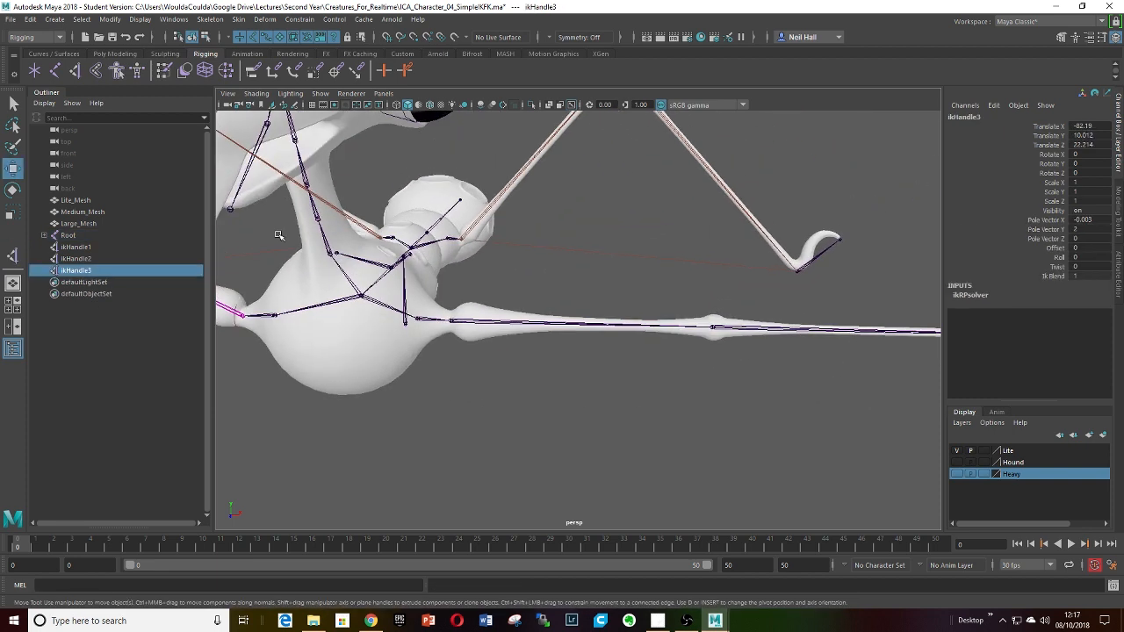
left_click(76, 71)
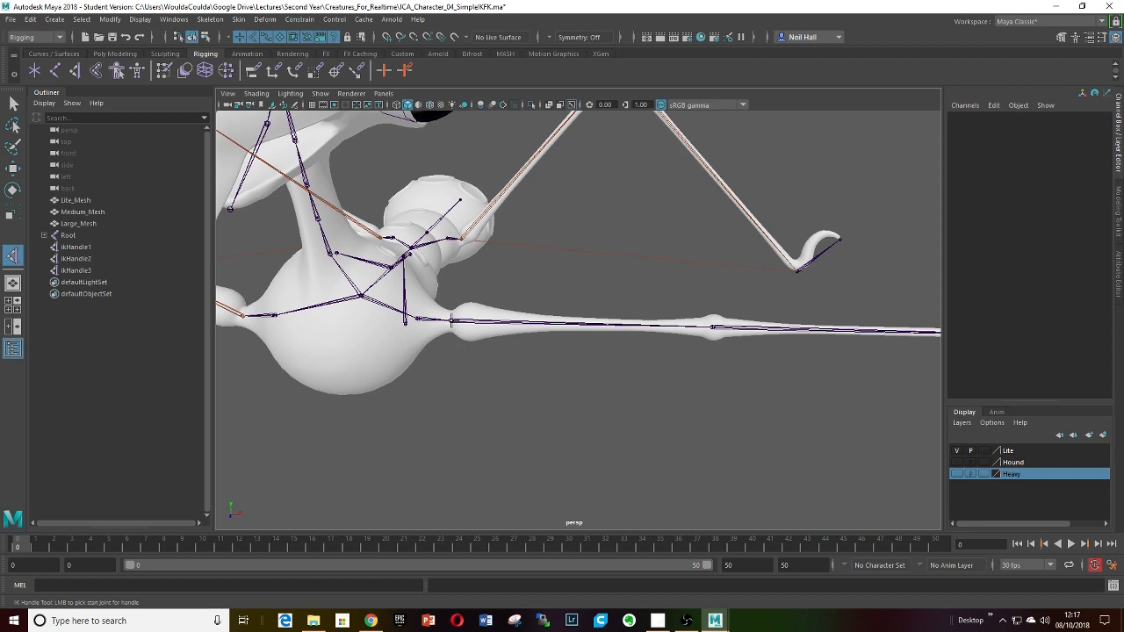
left_click(452, 321)
middle_click_drag(826, 364, 475, 339, "alt")
left_click(723, 309)
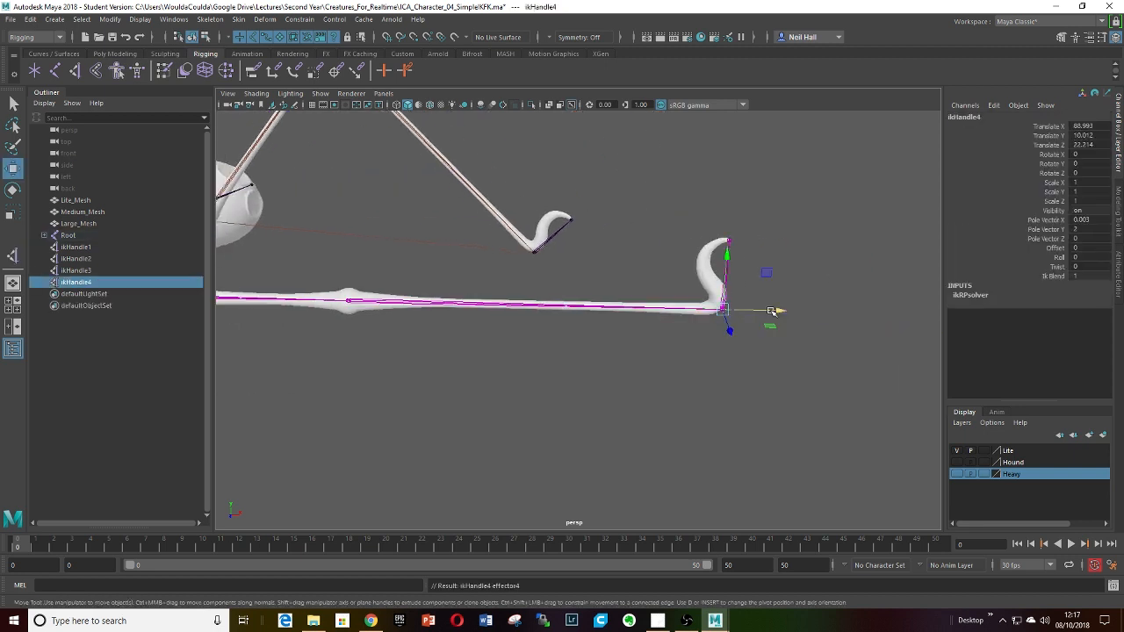
Move the front left leg's IK handle inward to about X 76.4 to bend the knee.
left_click_drag(771, 311, 670, 316)
middle_click_drag(230, 312, 622, 319, "alt")
scroll(623, 313, "down", 5)
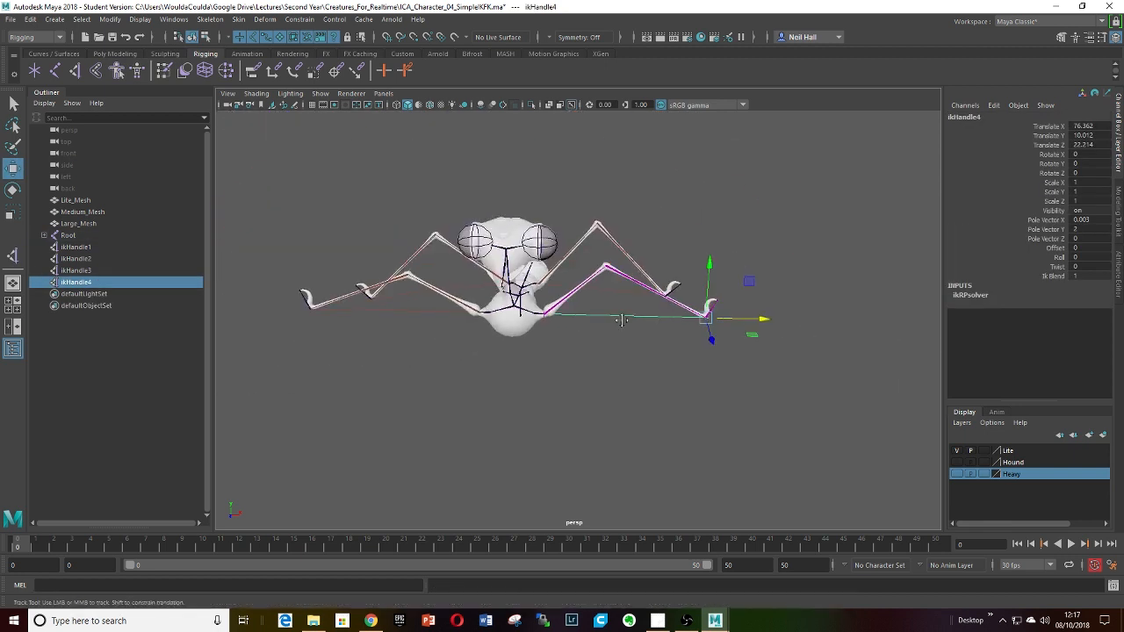
Examine the bend of all four IK-driven legs from several sides of the creature.
mouse_move(620, 320)
left_mouse_down("alt")
mouse_move(572, 352)
mouse_move(532, 321)
mouse_move(640, 329)
left_mouse_up("alt")
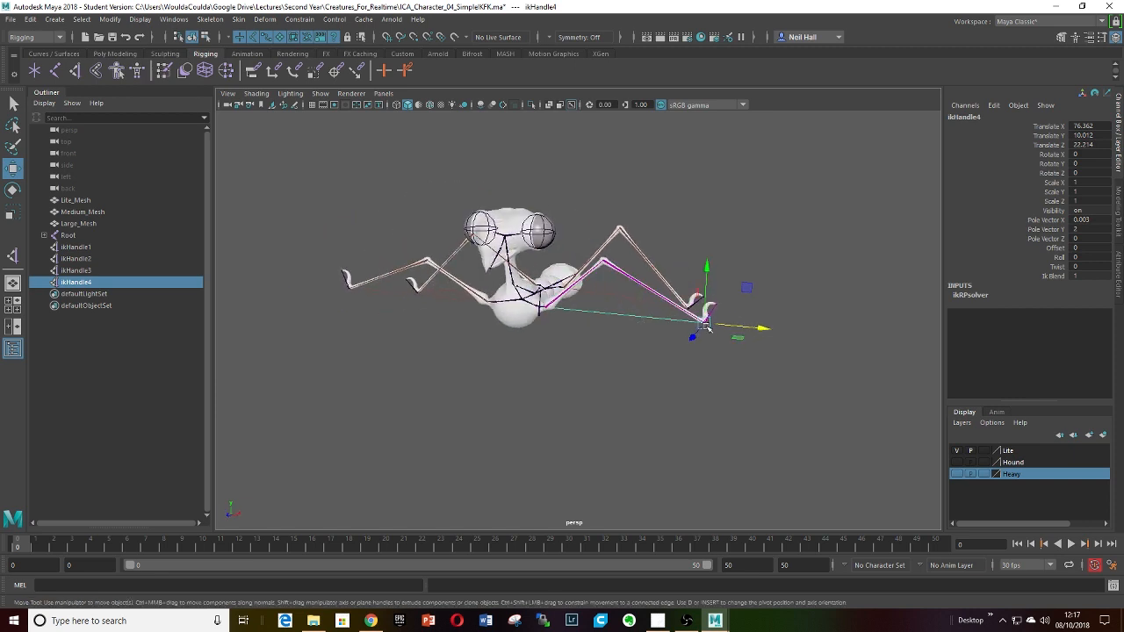
left_click_drag(722, 325, 659, 345, "alt")
scroll(659, 345, "up", 4)
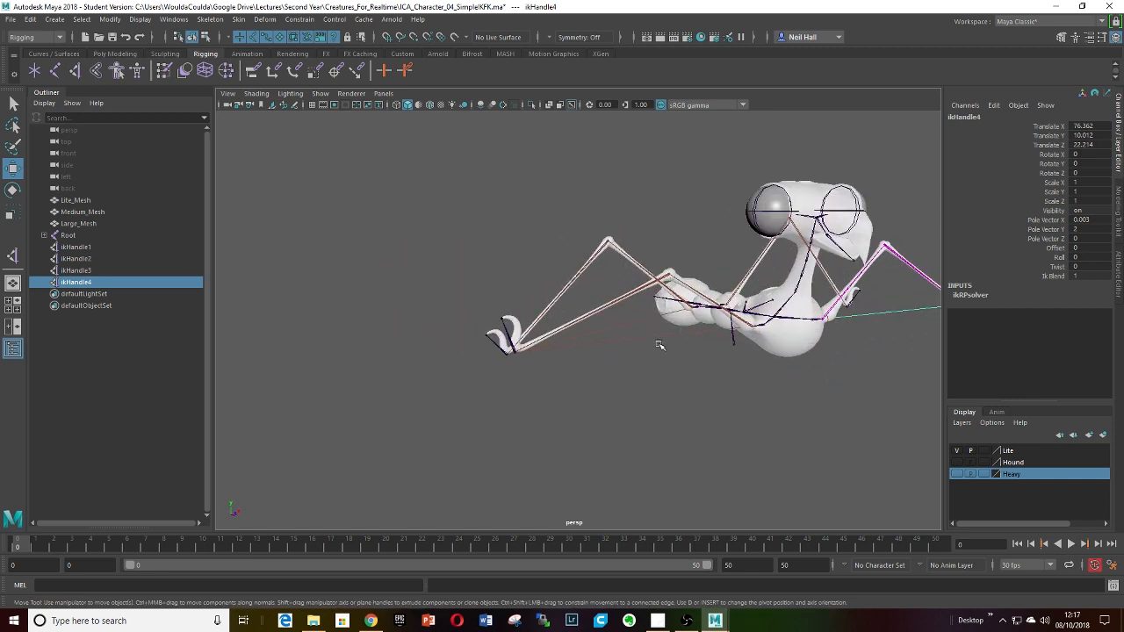
middle_click_drag(660, 345, 619, 343, "alt")
scroll(539, 371, "down", 6)
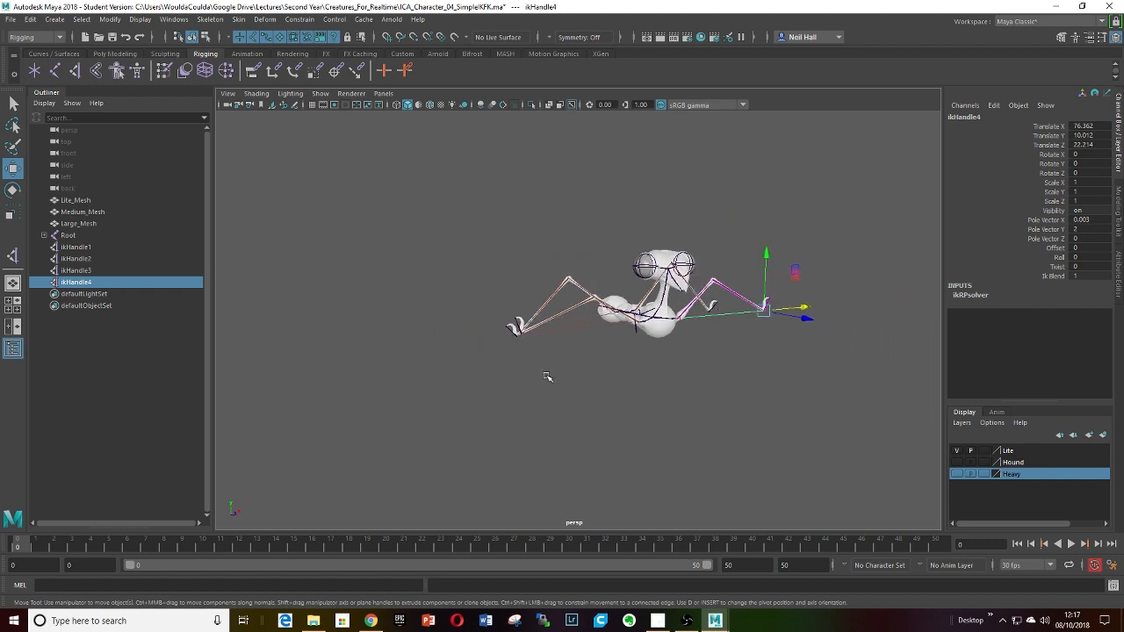
mouse_move(547, 379)
middle_mouse_down("alt")
mouse_move(512, 387)
mouse_move(557, 397)
middle_mouse_up("alt")
left_click_drag(535, 399, 608, 397, "alt")
scroll(609, 397, "up", 10)
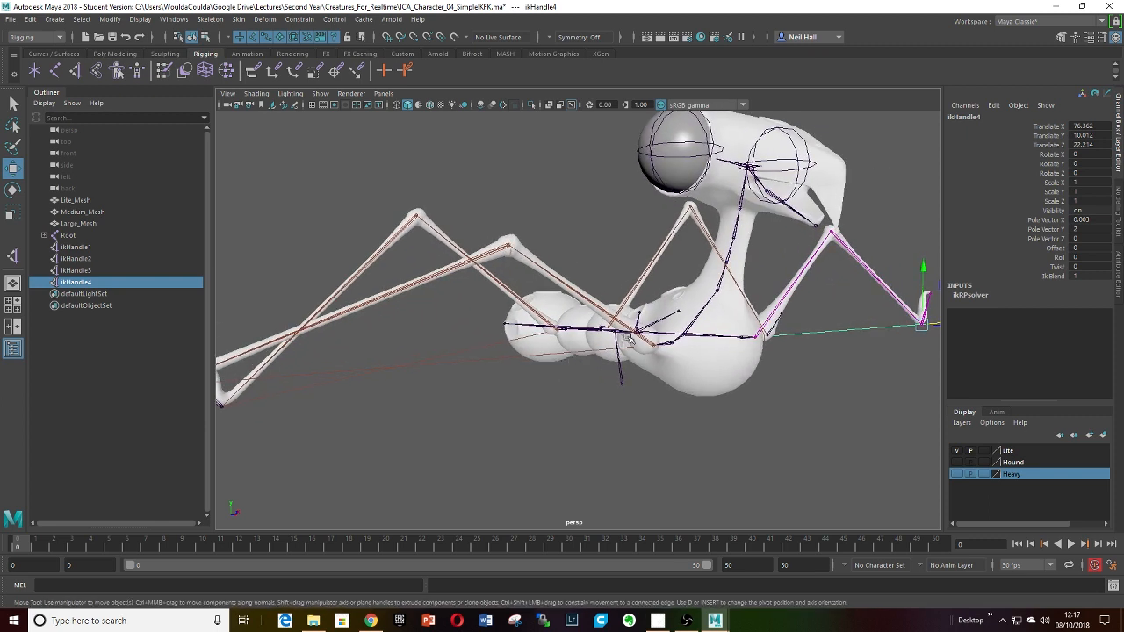
mouse_move(630, 339)
left_mouse_down("alt")
mouse_move(599, 345)
mouse_move(534, 332)
mouse_move(591, 346)
mouse_move(673, 344)
mouse_move(629, 337)
left_mouse_up("alt")
Select joint_Pelvis and move it to test how the IK legs respond to the body's motion.
left_click(597, 346)
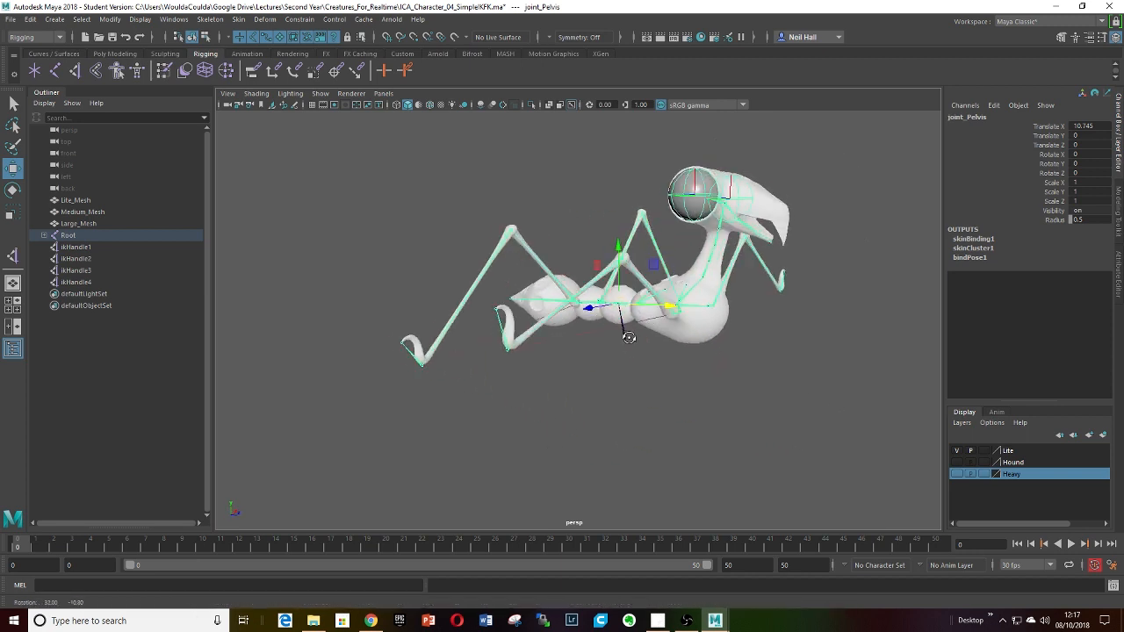
scroll(629, 337, "up", 5)
left_click_drag(675, 261, 690, 238)
scroll(691, 242, "down", 3)
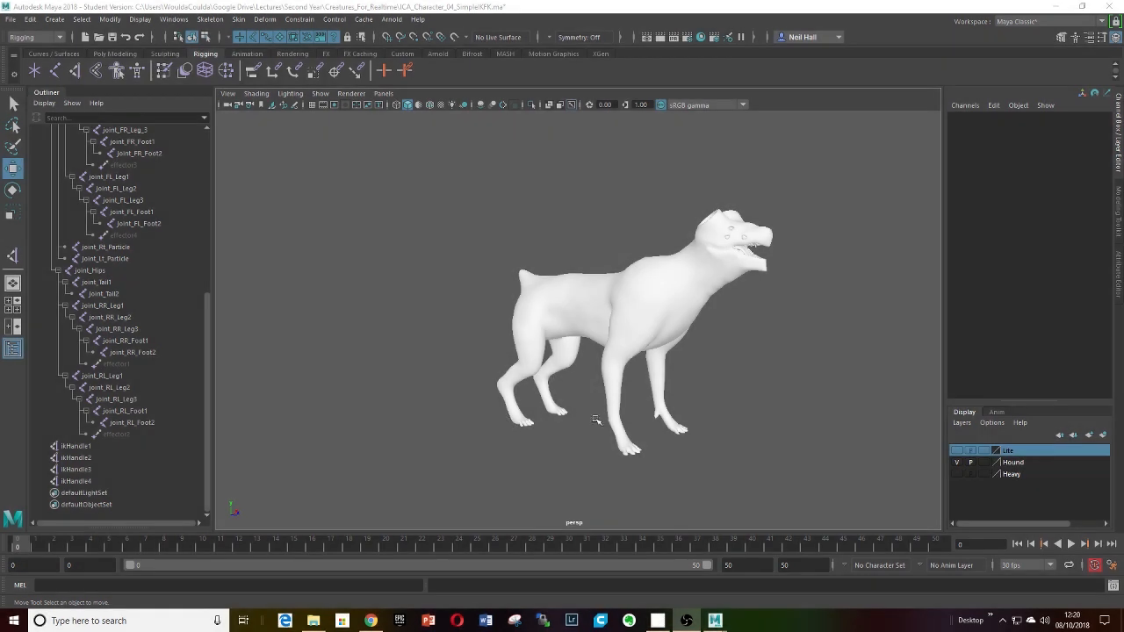
Show the Heavy layer's bear mesh and hide the Hound layer.
left_click_drag(598, 401, 586, 357, "alt")
scroll(612, 359, "up", 3)
scroll(587, 358, "down", 4)
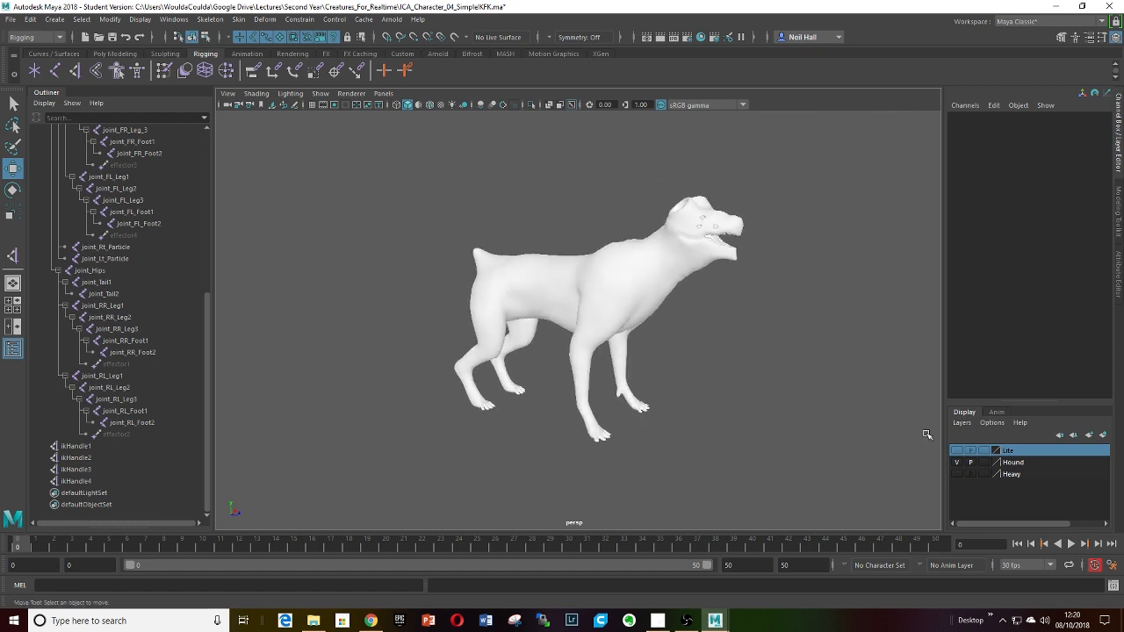
left_click(957, 474)
scroll(648, 386, "down", 4)
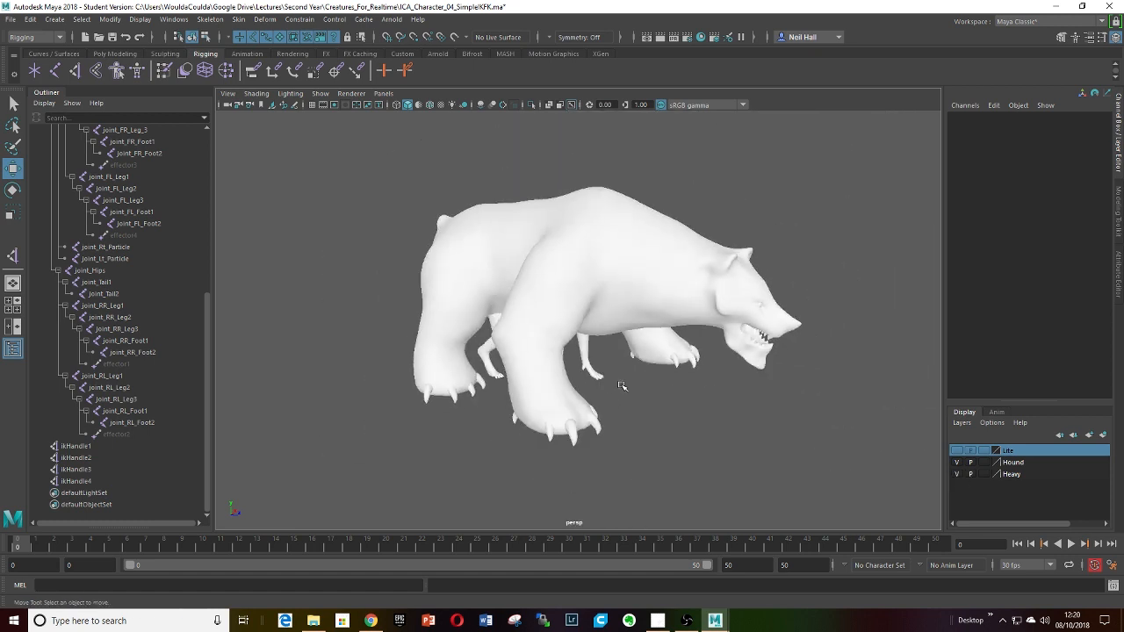
left_click_drag(648, 387, 626, 401, "alt")
scroll(632, 405, "up", 3)
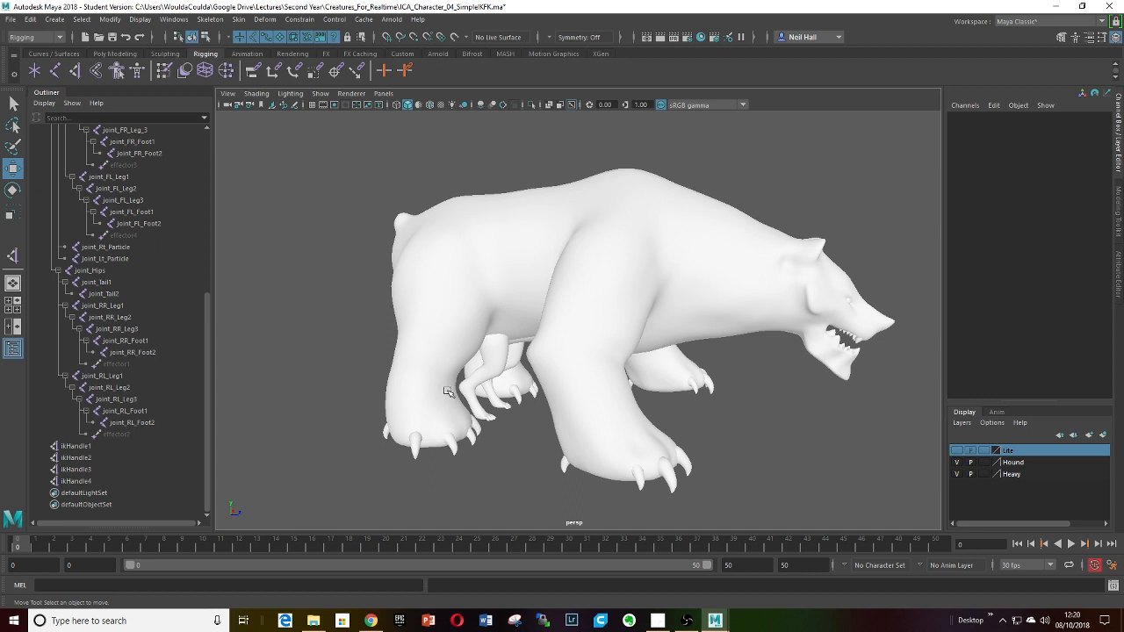
left_click(958, 463)
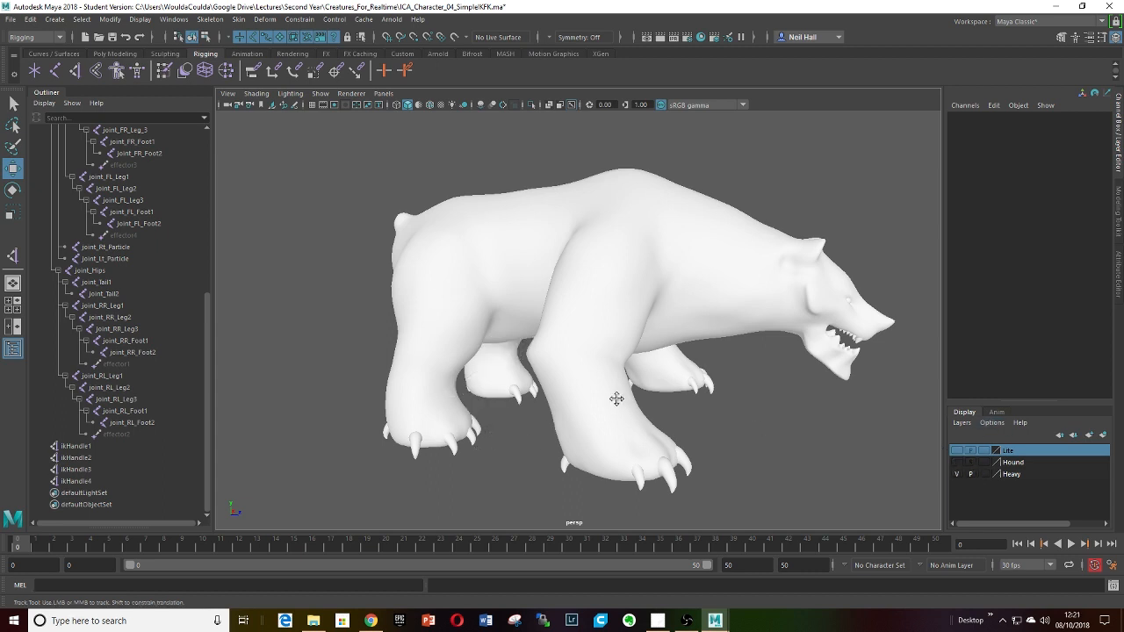
In the left view, draw a joint chain through the bear's rear leg from hip to knee, ankle and toes.
key("space")
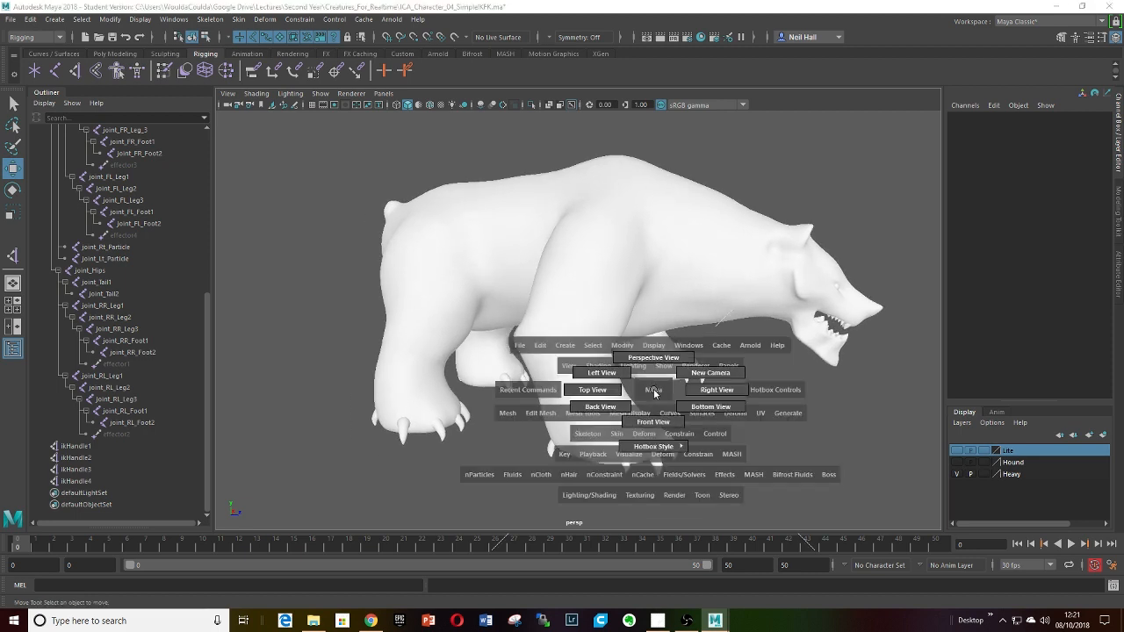
left_click(599, 373)
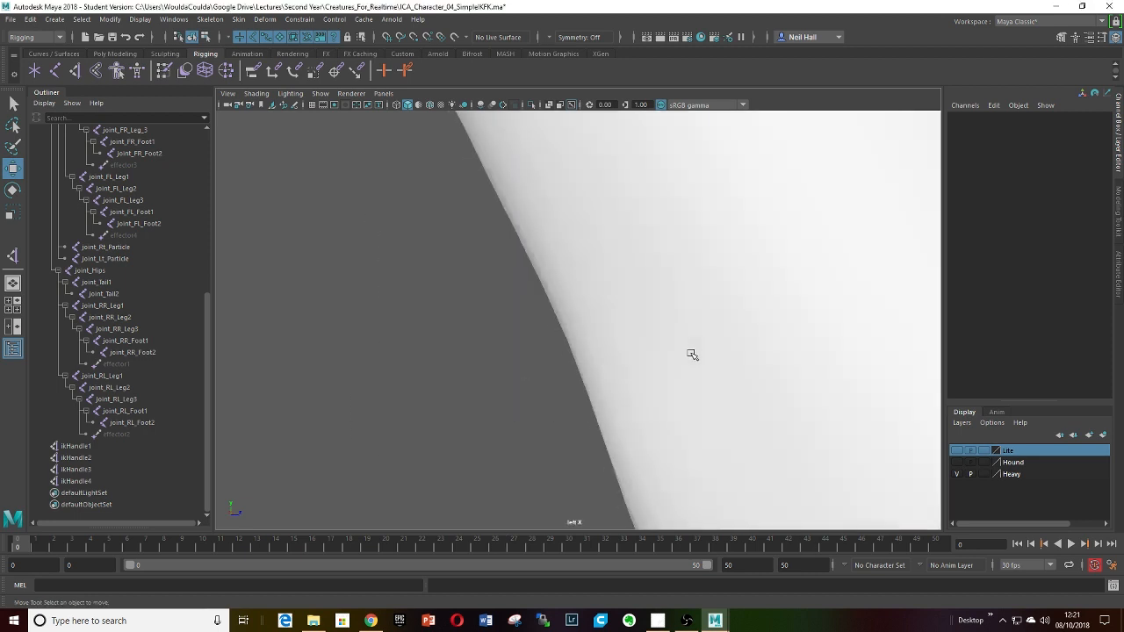
left_click_drag(544, 303, 544, 361, "alt")
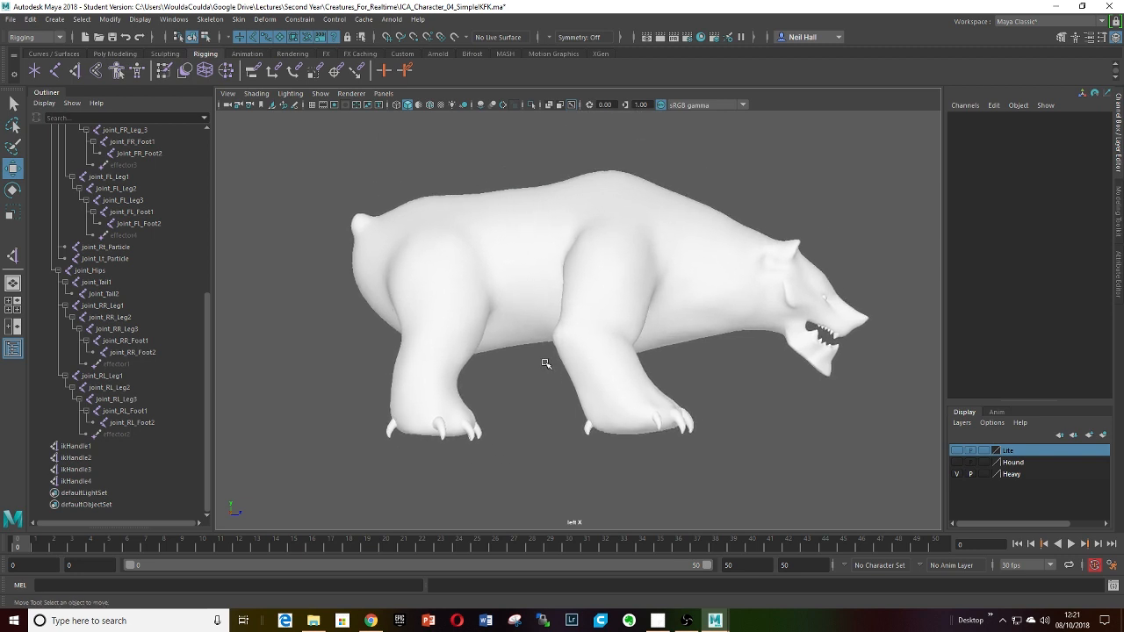
left_click(55, 74)
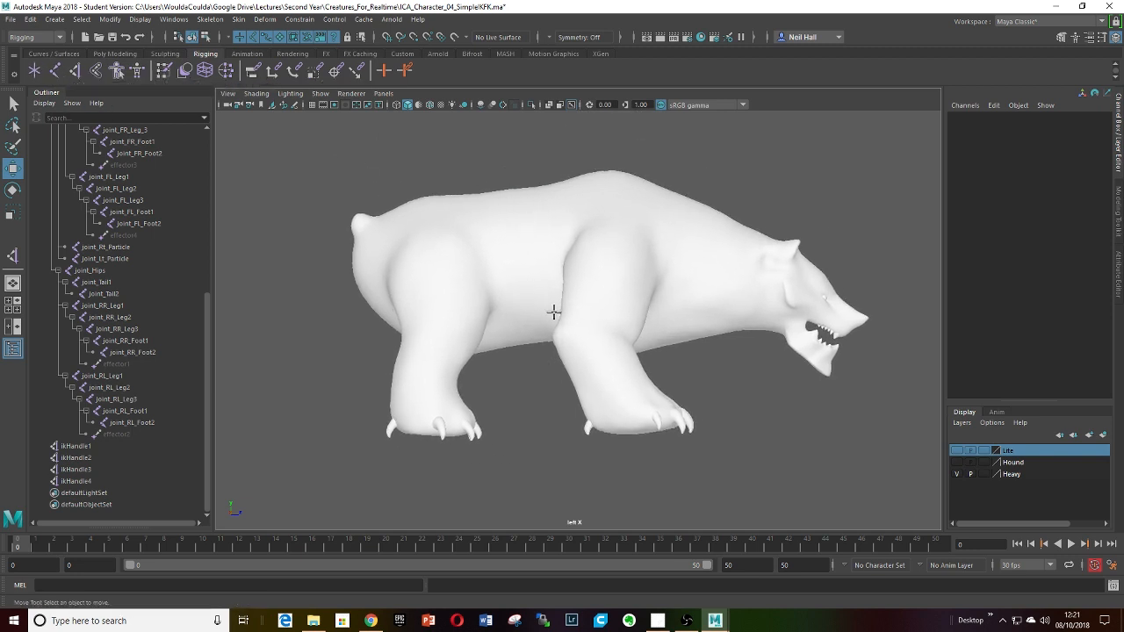
left_click(423, 253)
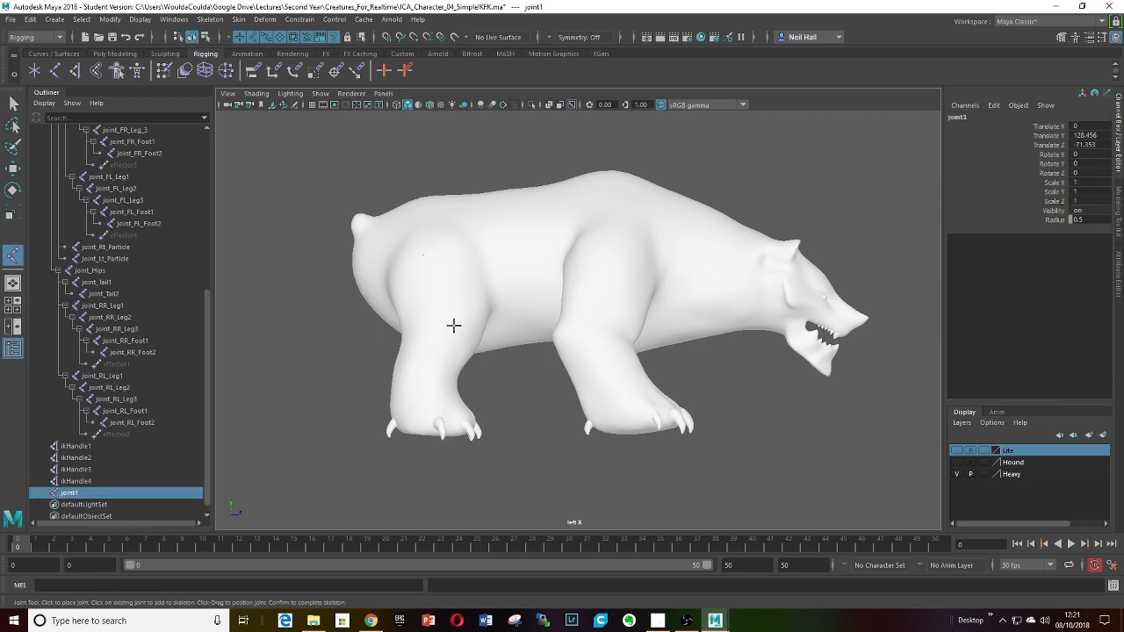
left_click(450, 331)
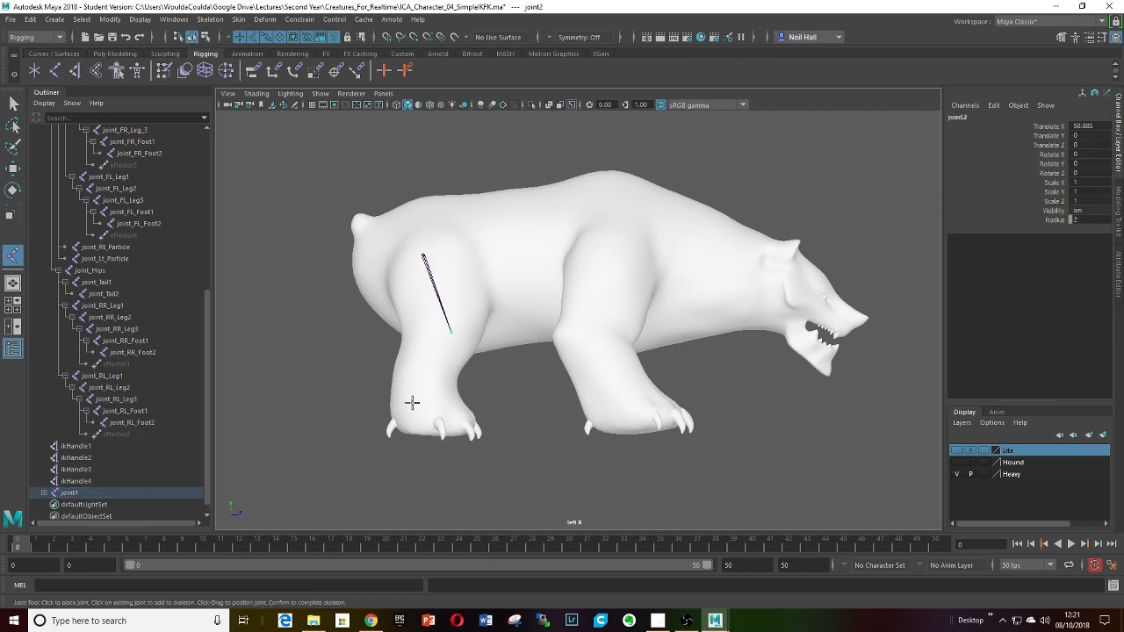
left_click(402, 429)
key("Return")
key("w")
Draw a second joint chain through the bear's front leg from shoulder to elbow, wrist and toes.
scroll(508, 379, "up", 4)
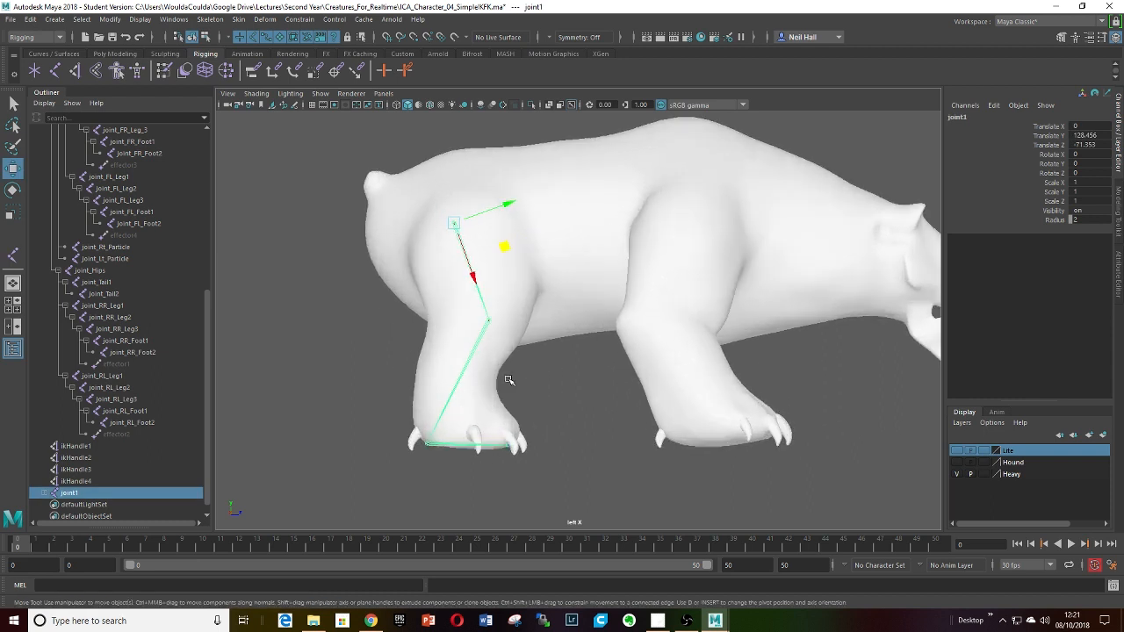
middle_click_drag(497, 365, 544, 360, "alt")
scroll(533, 369, "down", 1)
scroll(533, 369, "down", 1)
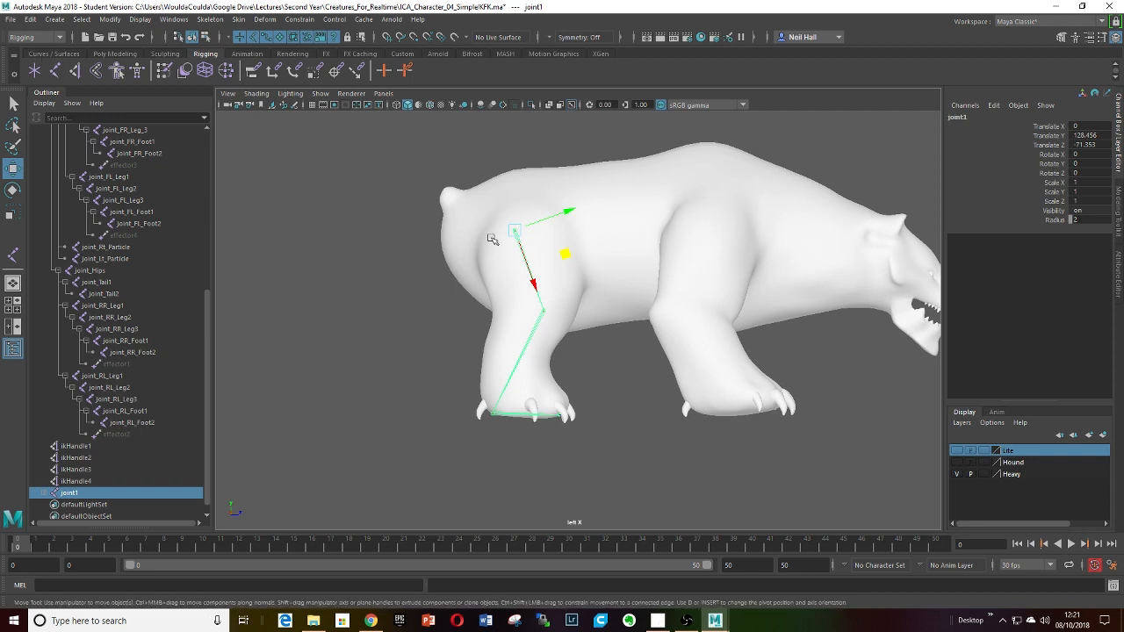
key("y")
left_click(717, 213)
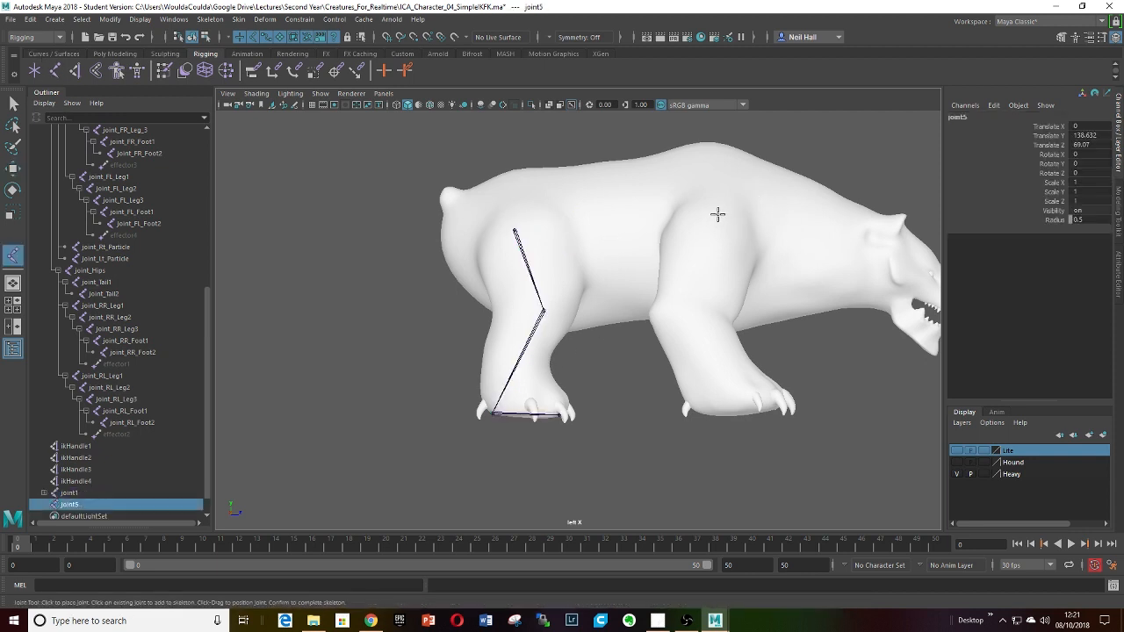
left_click(674, 311)
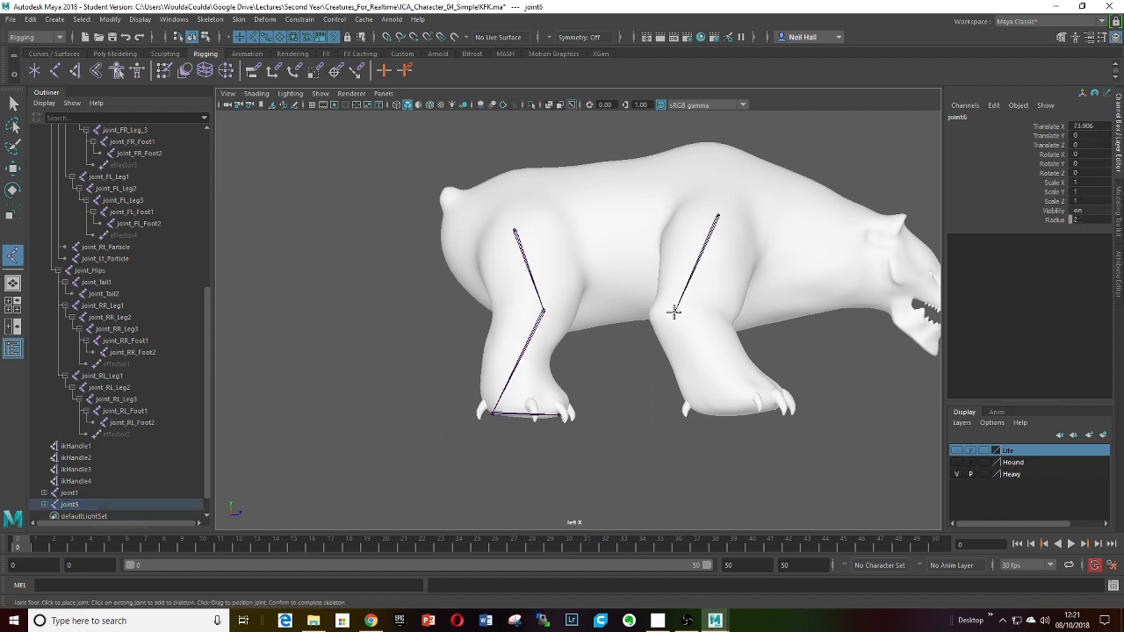
left_click(724, 386)
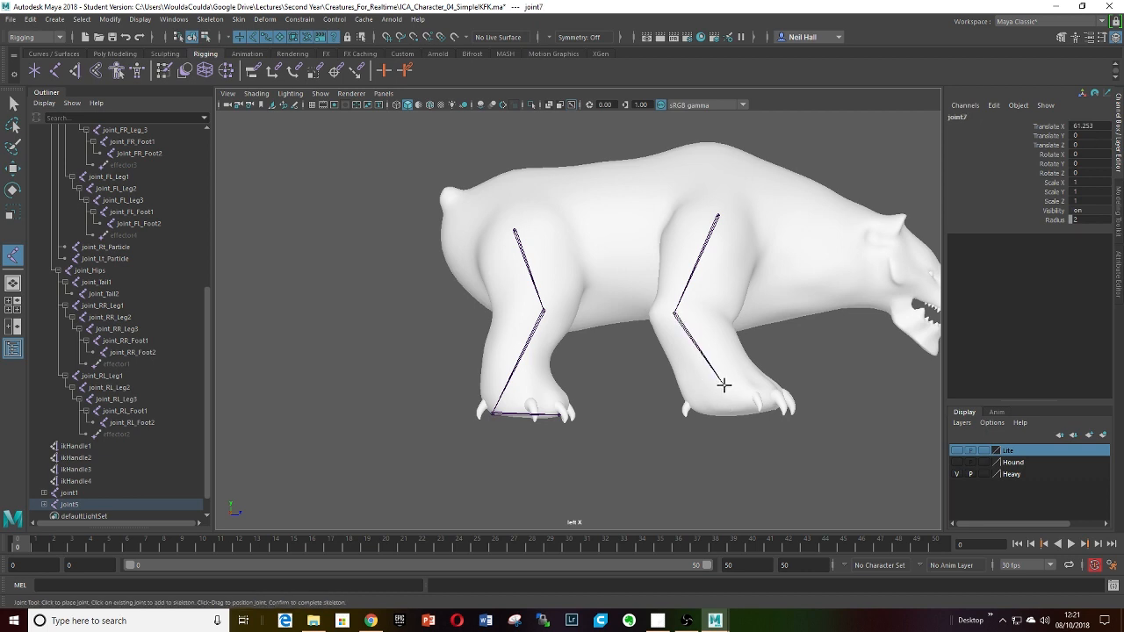
left_click(780, 406)
key("Return")
key("w")
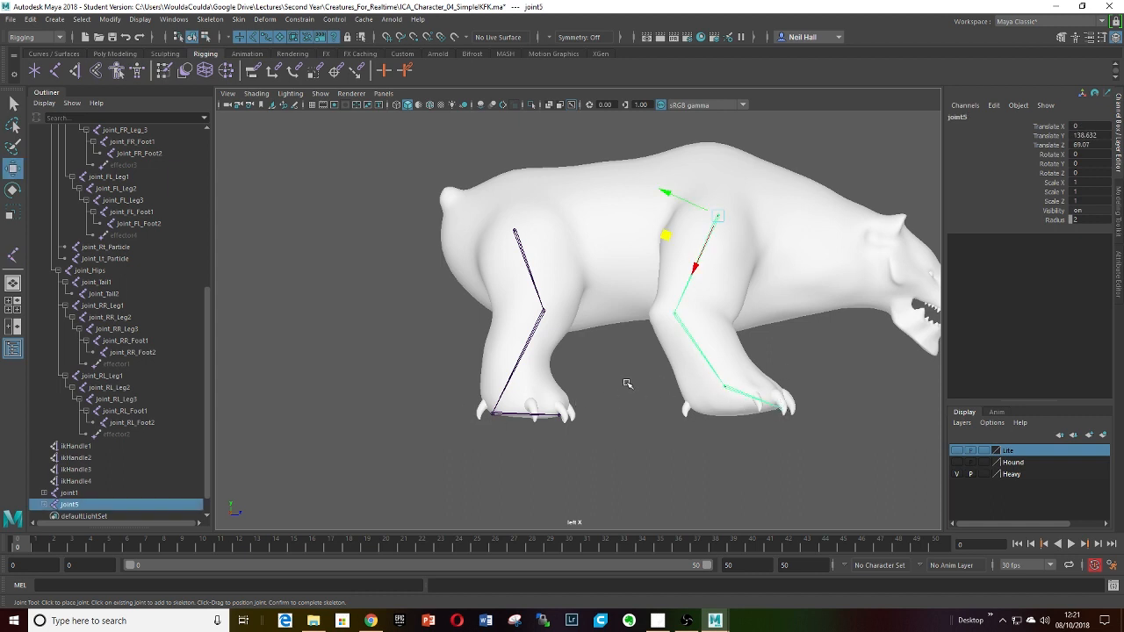
scroll(628, 382, "up", 3)
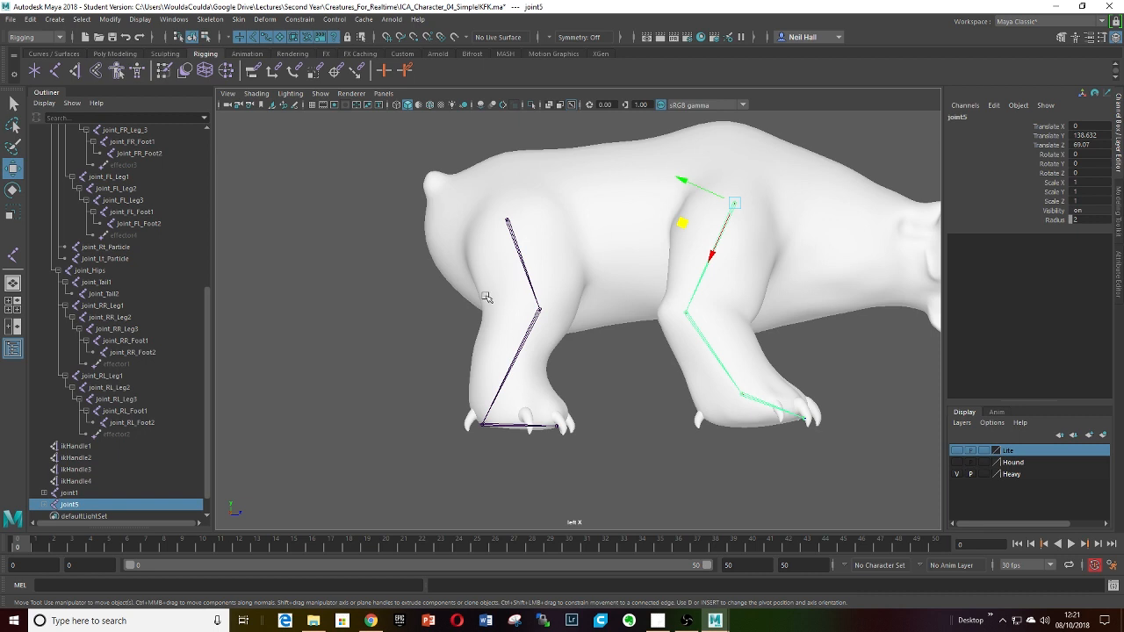
Add an IK handle from hip to ankle on the bear's rear leg, test the knee bend by moving it, and undo the move.
scroll(514, 278, "up", 1)
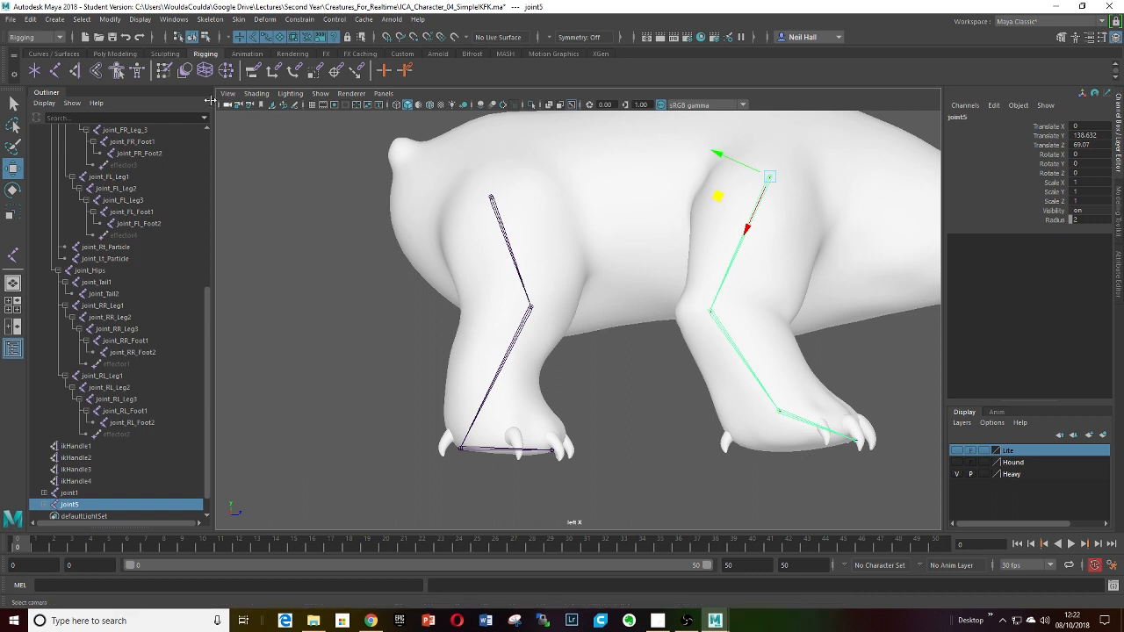
key("y")
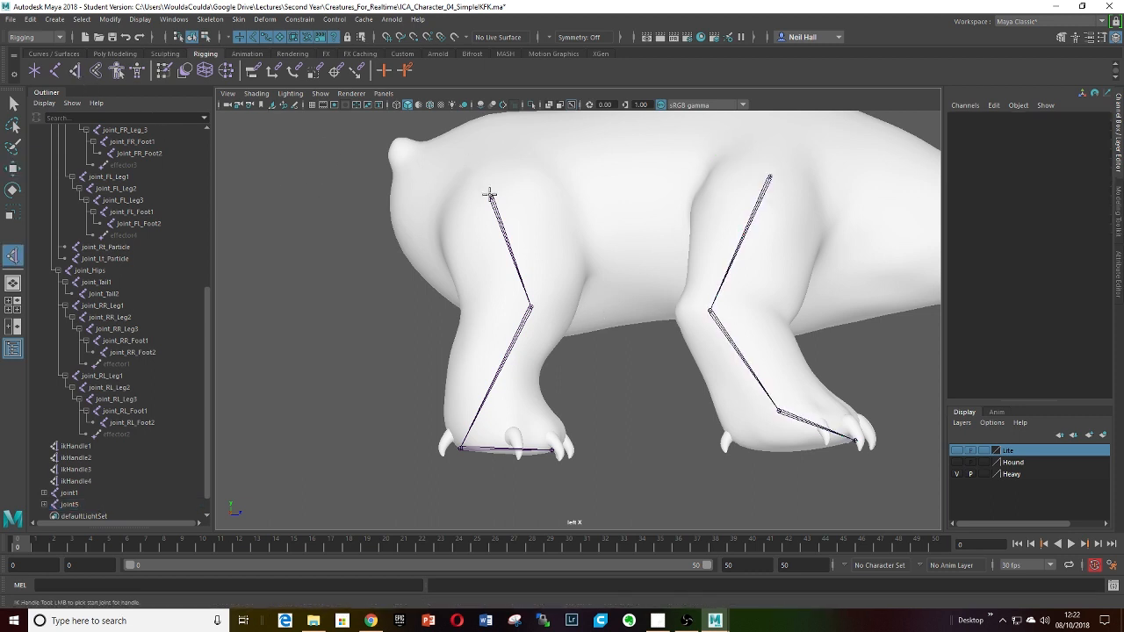
left_click(492, 195)
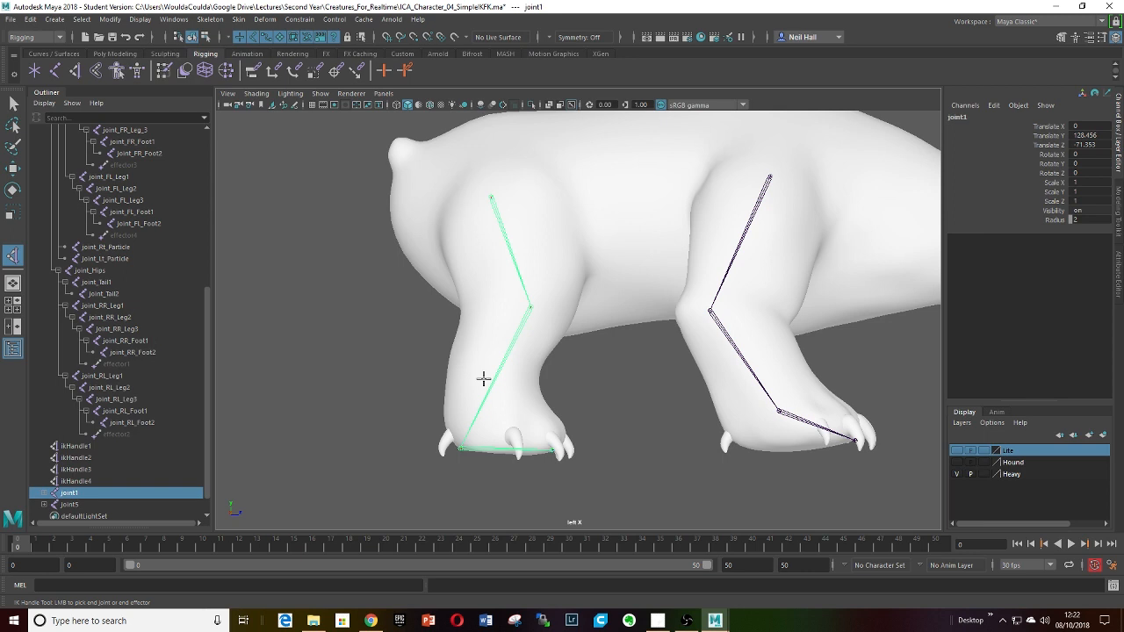
left_click(460, 451)
key("w")
mouse_move(500, 409)
left_mouse_down()
mouse_move(527, 311)
mouse_move(481, 278)
mouse_move(389, 337)
mouse_move(547, 254)
mouse_move(571, 339)
mouse_move(561, 286)
mouse_move(495, 278)
mouse_move(572, 289)
mouse_move(532, 309)
mouse_move(534, 383)
mouse_move(505, 410)
left_mouse_up()
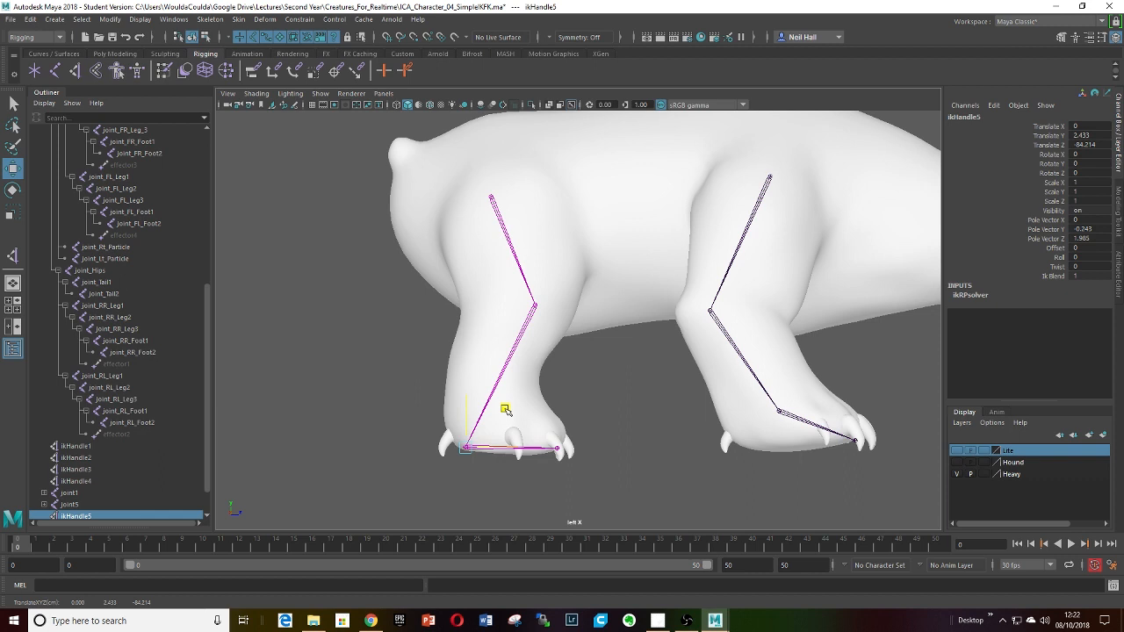
key("ctrl+z")
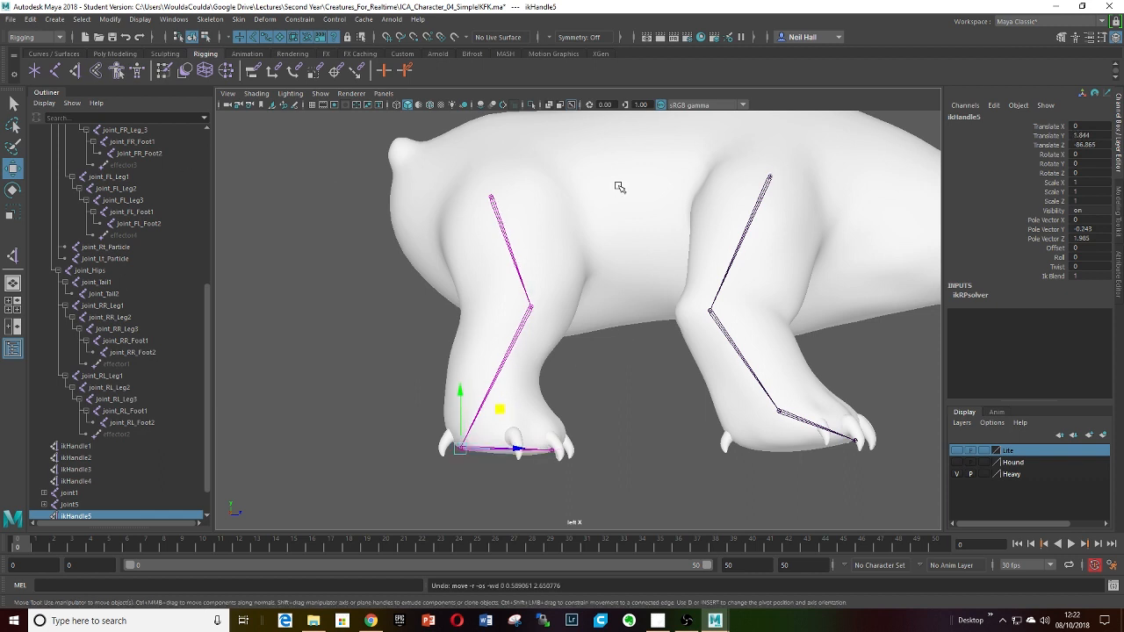
Add an IK handle from shoulder to wrist on the bear's front leg and move it slightly to test the elbow bend.
left_click(74, 72)
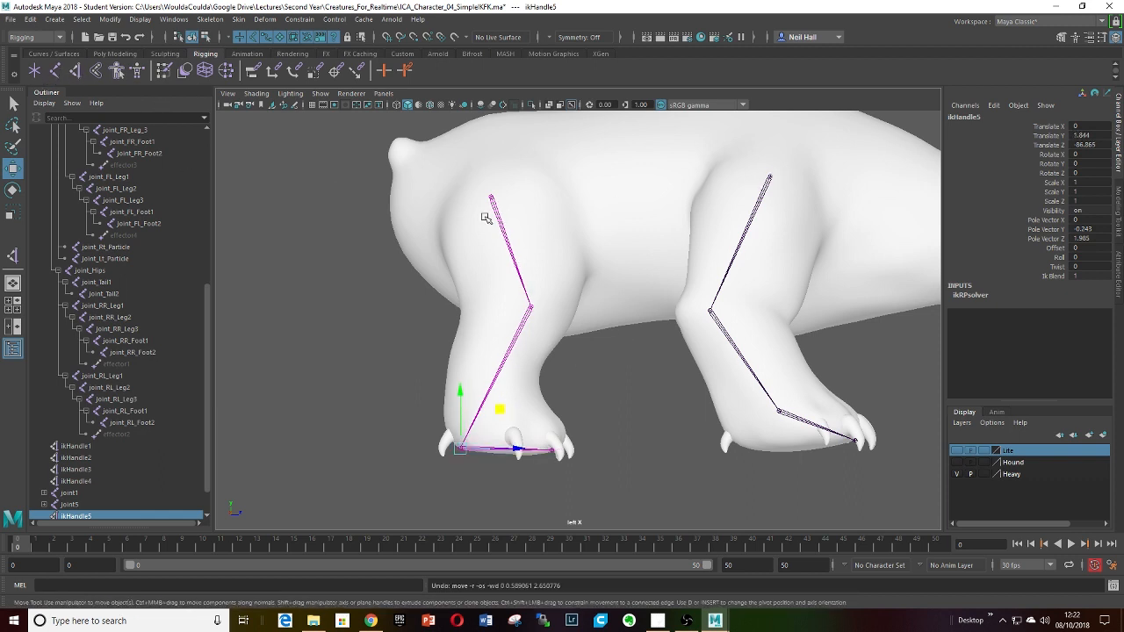
left_click(769, 177)
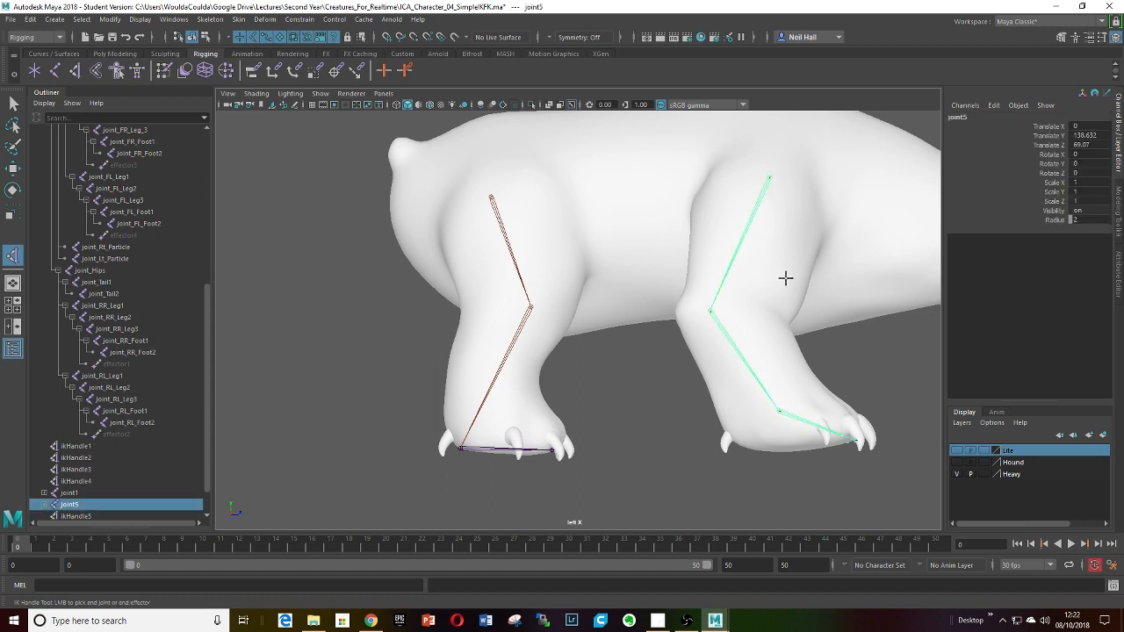
left_click(780, 411)
key("w")
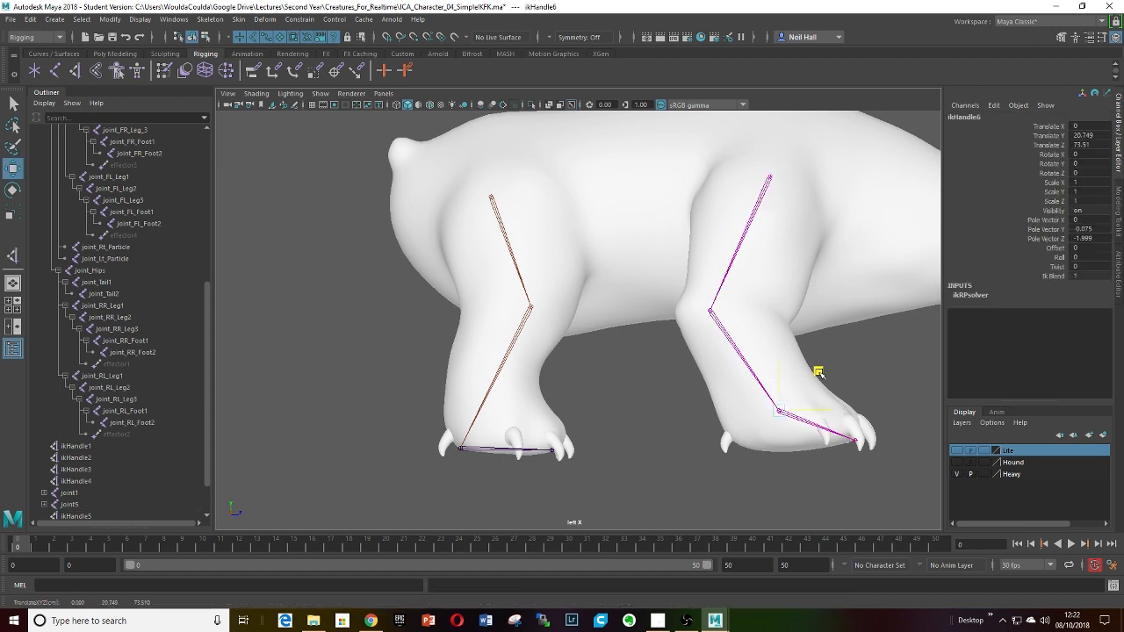
mouse_move(815, 370)
left_mouse_down()
mouse_move(840, 323)
mouse_move(914, 281)
mouse_move(870, 290)
mouse_move(864, 228)
mouse_move(850, 319)
mouse_move(820, 354)
mouse_move(797, 359)
mouse_move(820, 368)
left_mouse_up()
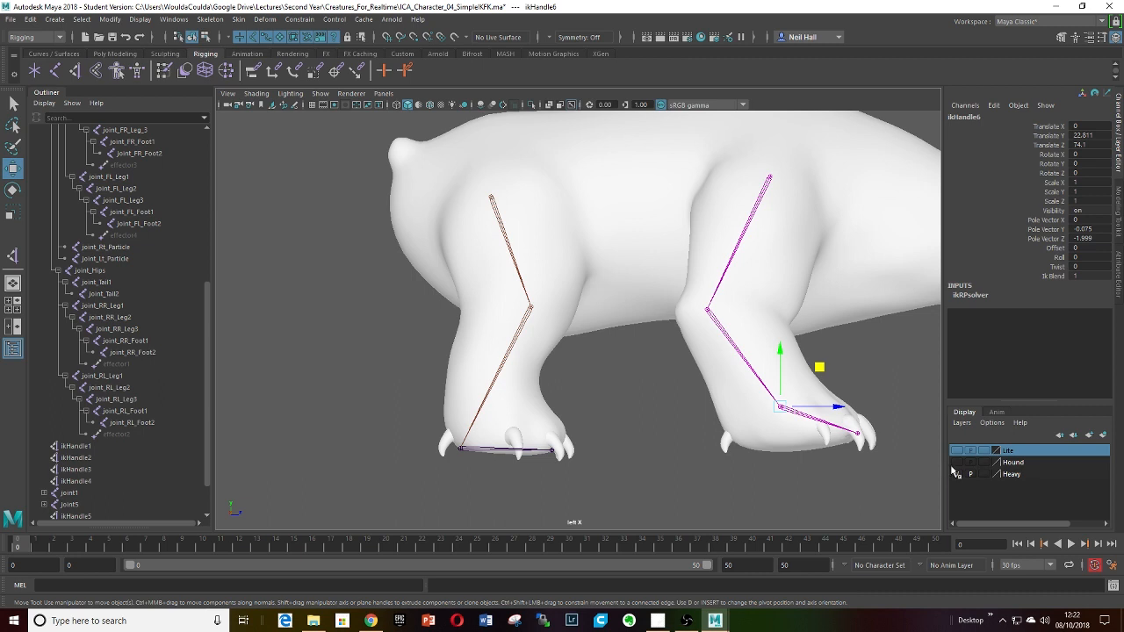
Undo the bear's IK handles and both of its leg joint chains.
scroll(653, 432, "down", 4)
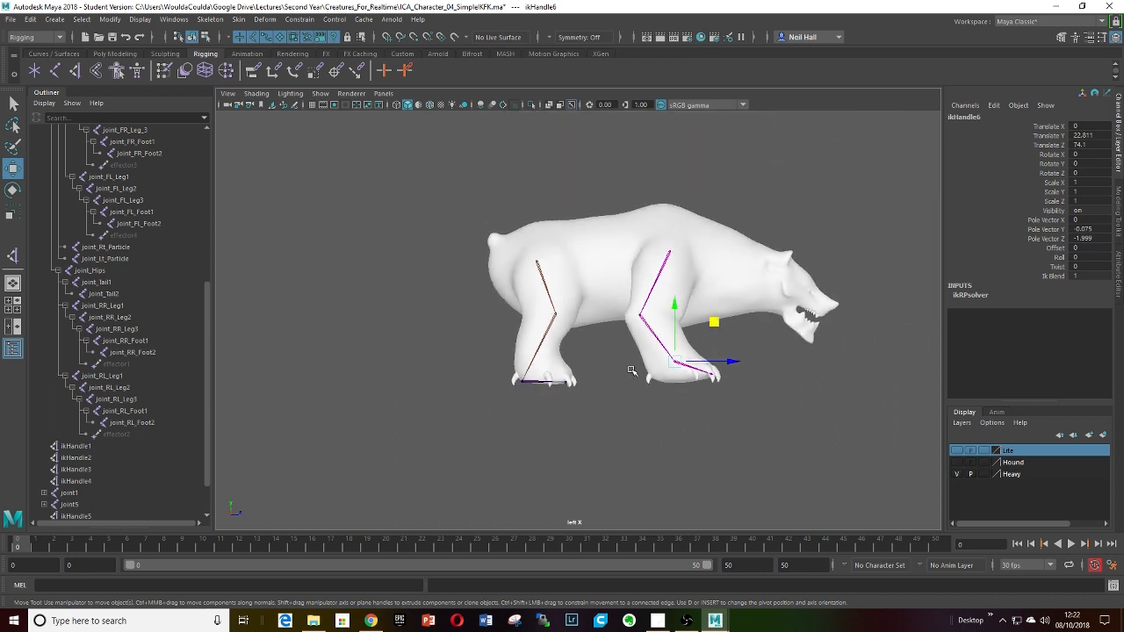
key("ctrl+z")
key("ctrl+z")
key("ctrl+z")
key("ctrl+z")
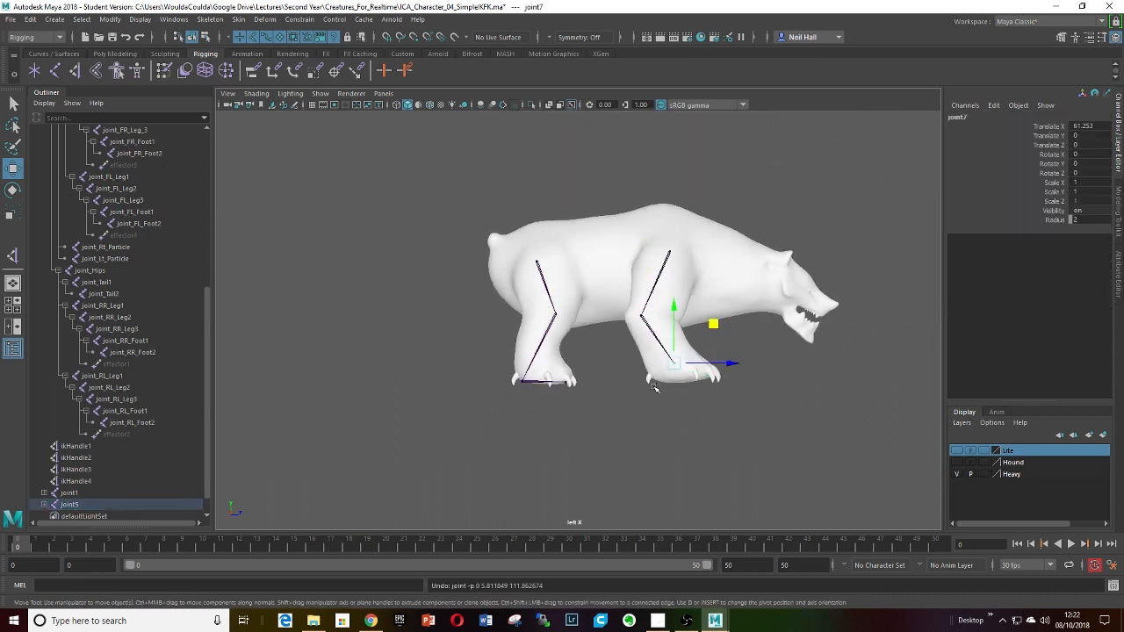
key("ctrl+z")
key("ctrl+z")
key("ctrl+z")
key("ctrl+z")
key("ctrl+z")
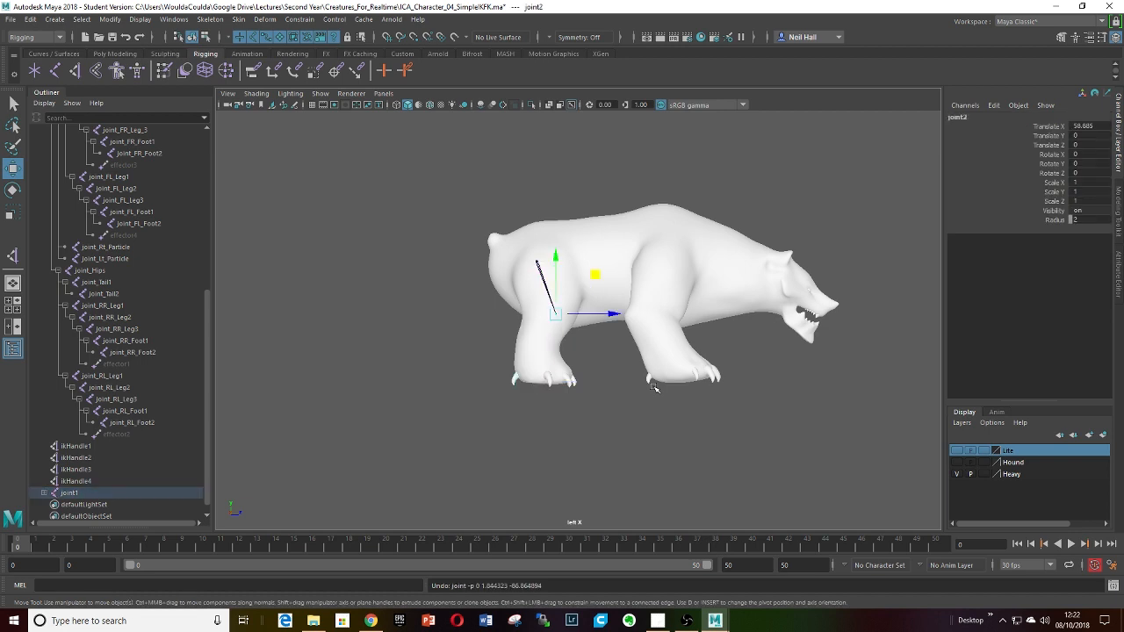
key("ctrl+z")
key("ctrl+z")
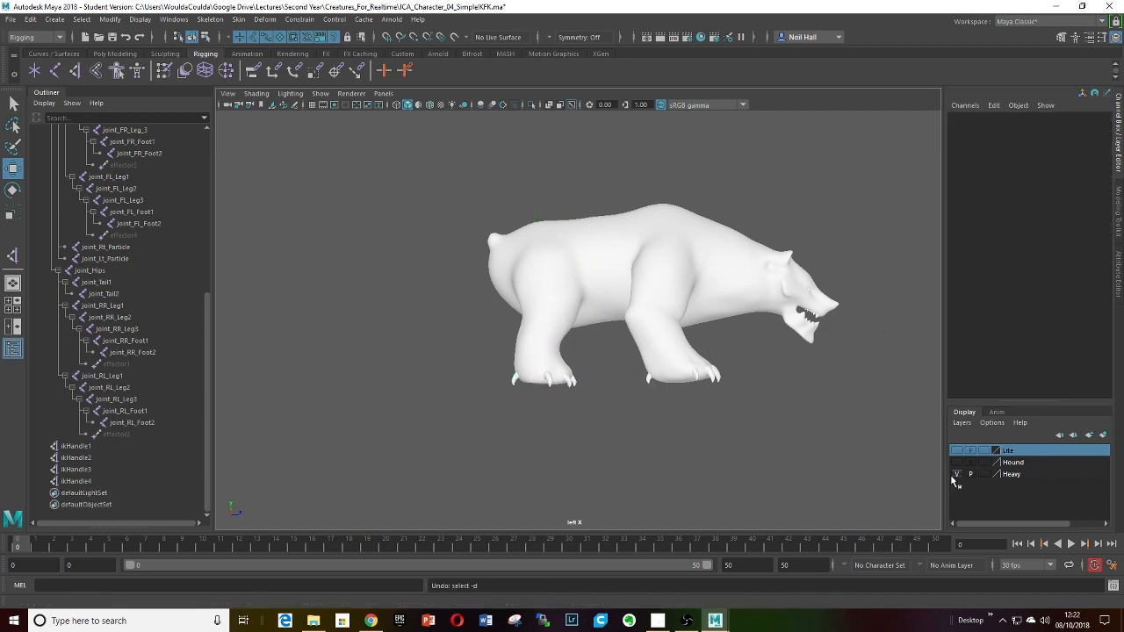
Hide the Heavy layer's bear mesh and show the Hound layer.
left_click(957, 475)
left_click(957, 462)
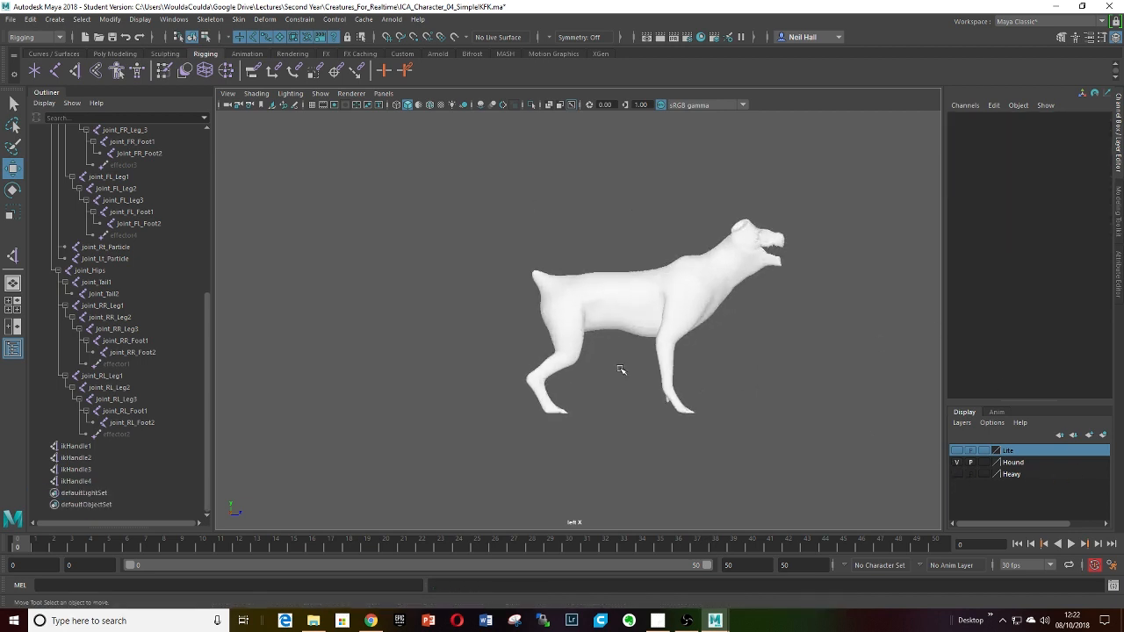
scroll(621, 370, "up", 3)
middle_click_drag(652, 384, 568, 366, "alt")
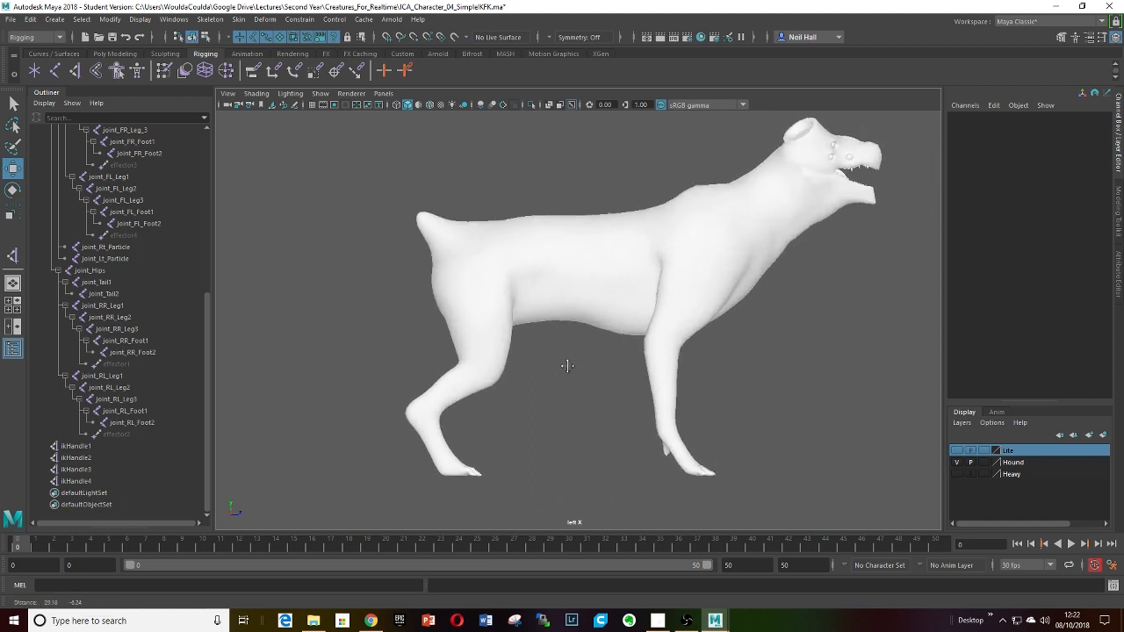
scroll(572, 376, "up", 2)
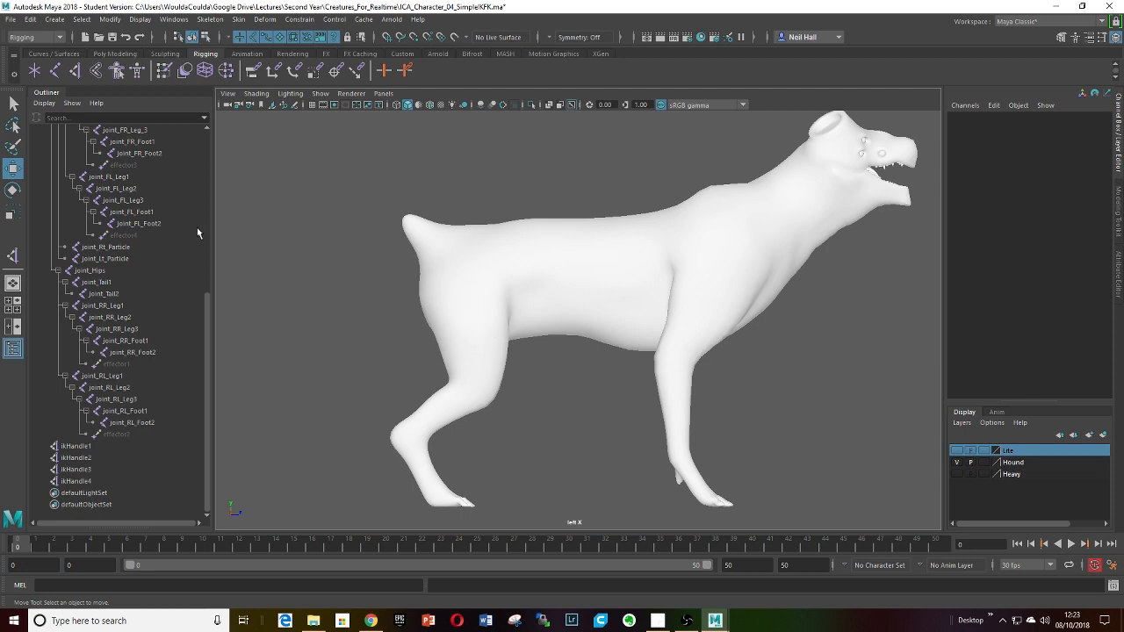
Draw a joint chain through the hound's rear leg from hip to knee, ankle, foot and toe tip.
left_click(57, 73)
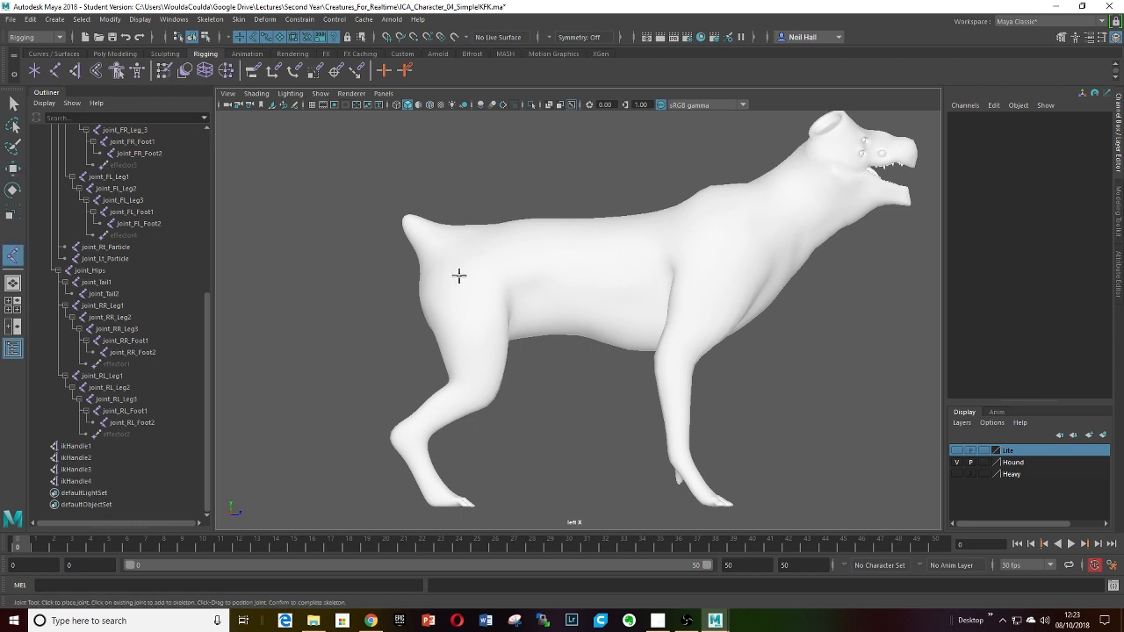
left_click(457, 279)
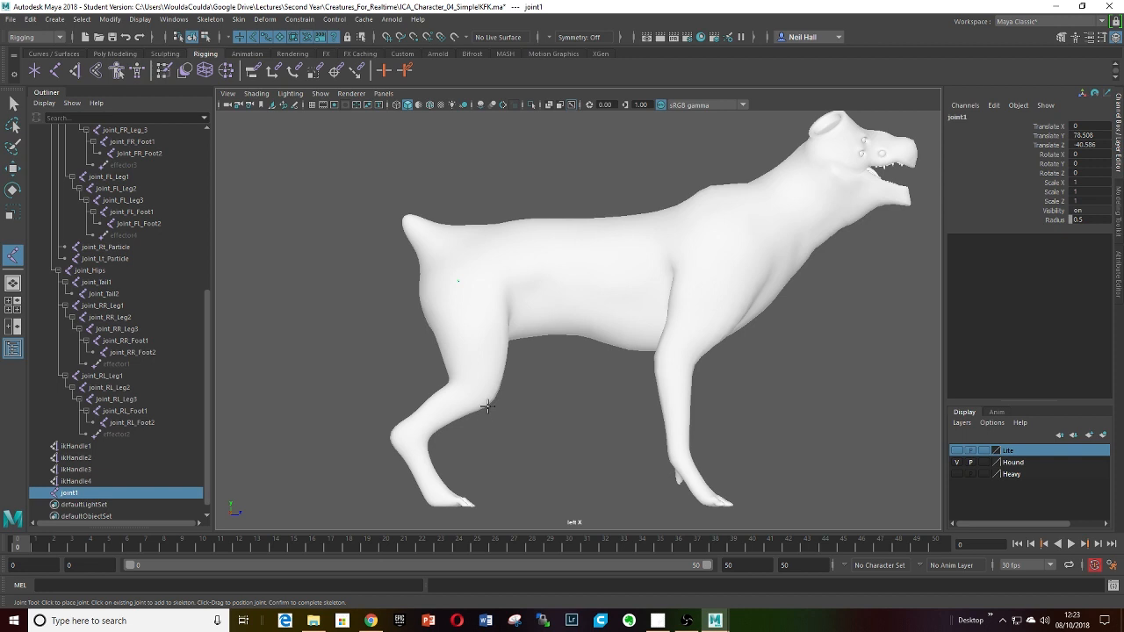
left_click(487, 395)
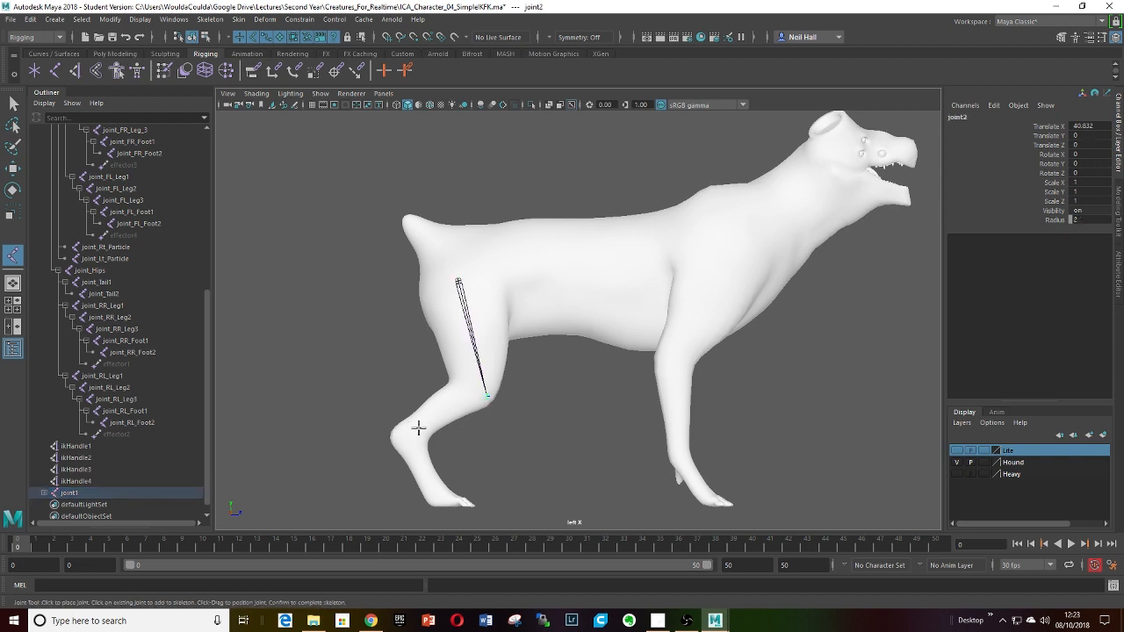
left_click(413, 430)
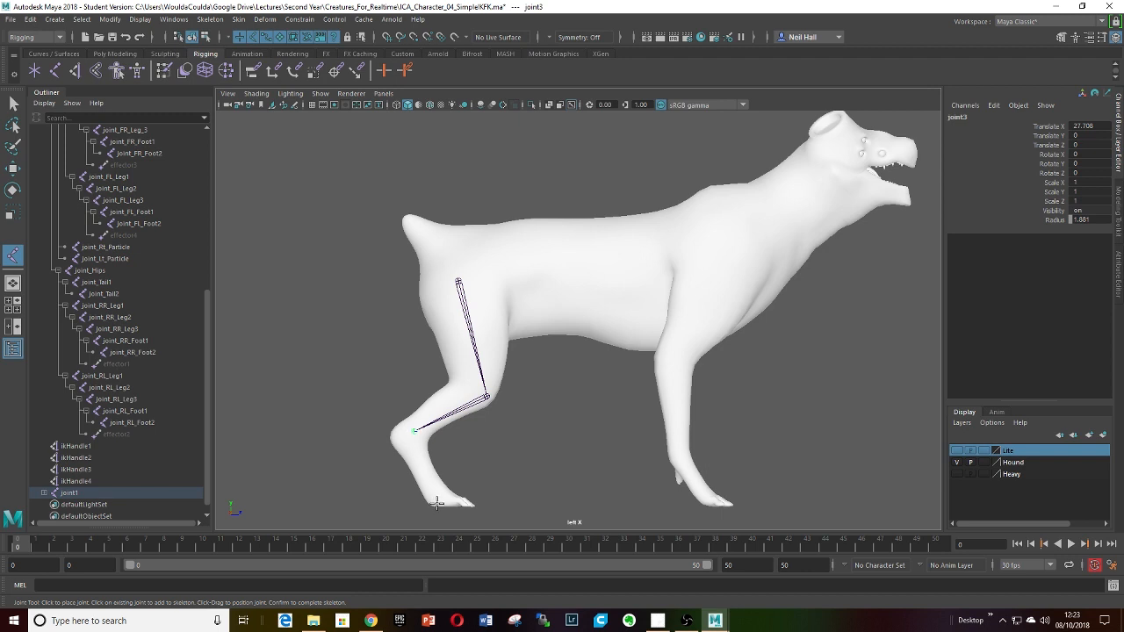
left_click(438, 503)
left_click(469, 505)
key("Return")
key("w")
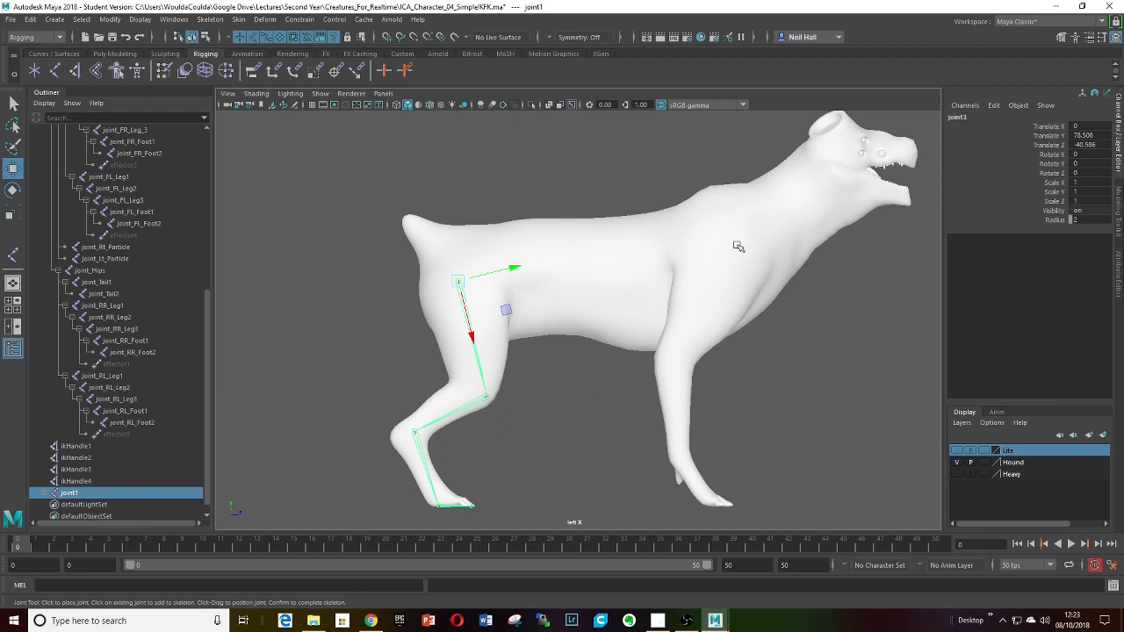
Draw a second joint chain through the hound's front leg from shoulder to elbow, wrist, foot and toe tip.
left_click(55, 70)
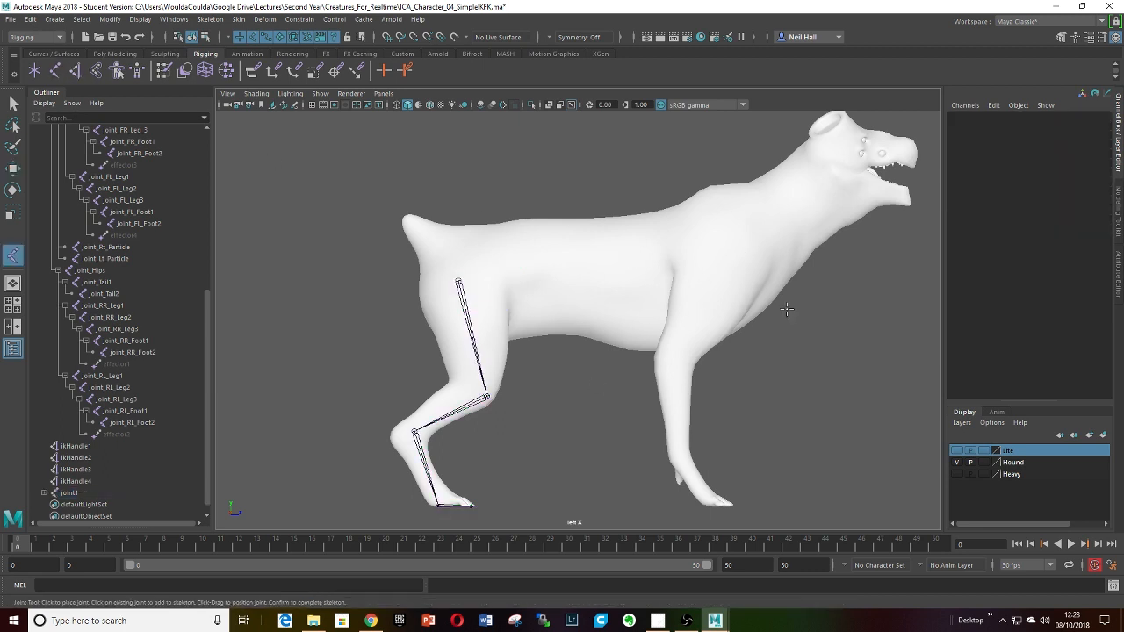
left_click(726, 251)
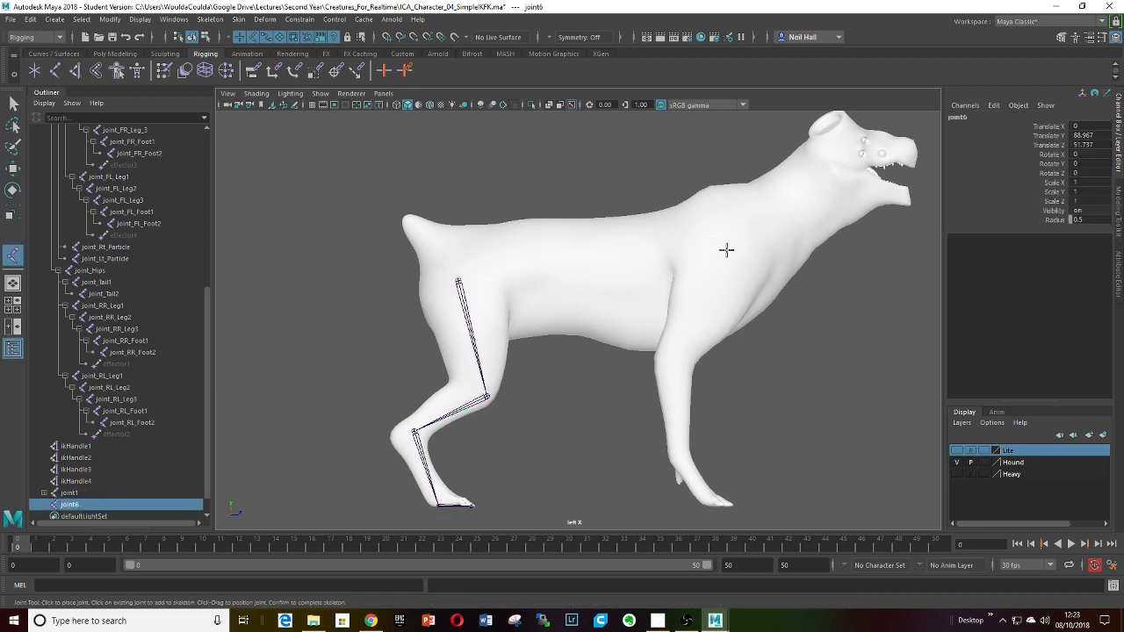
left_click(669, 356)
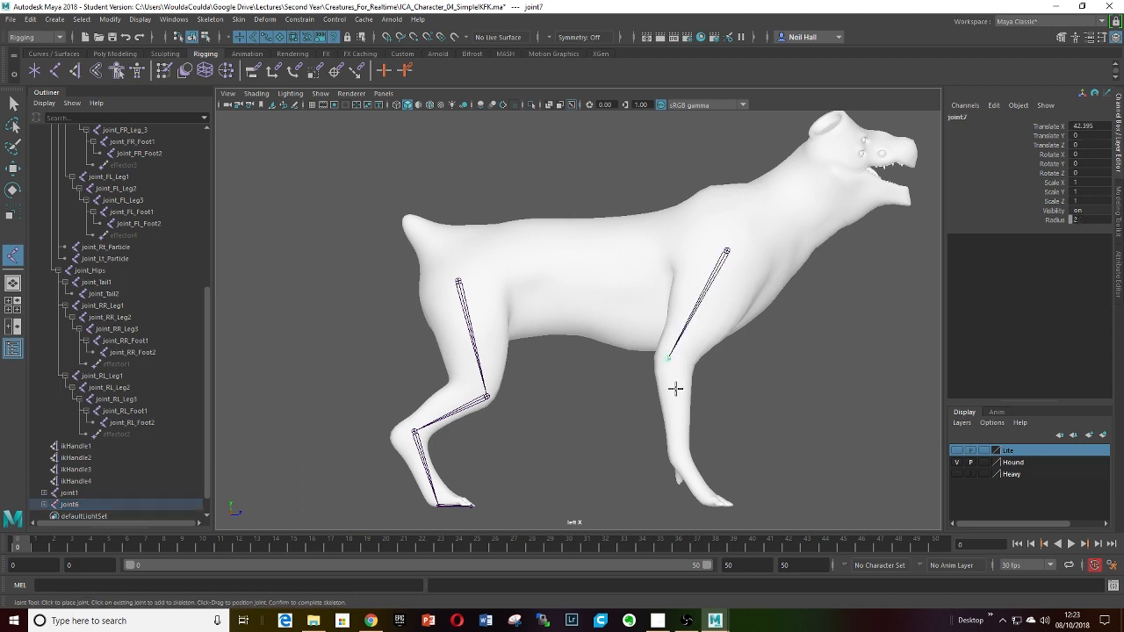
left_click(676, 456)
left_click(732, 505)
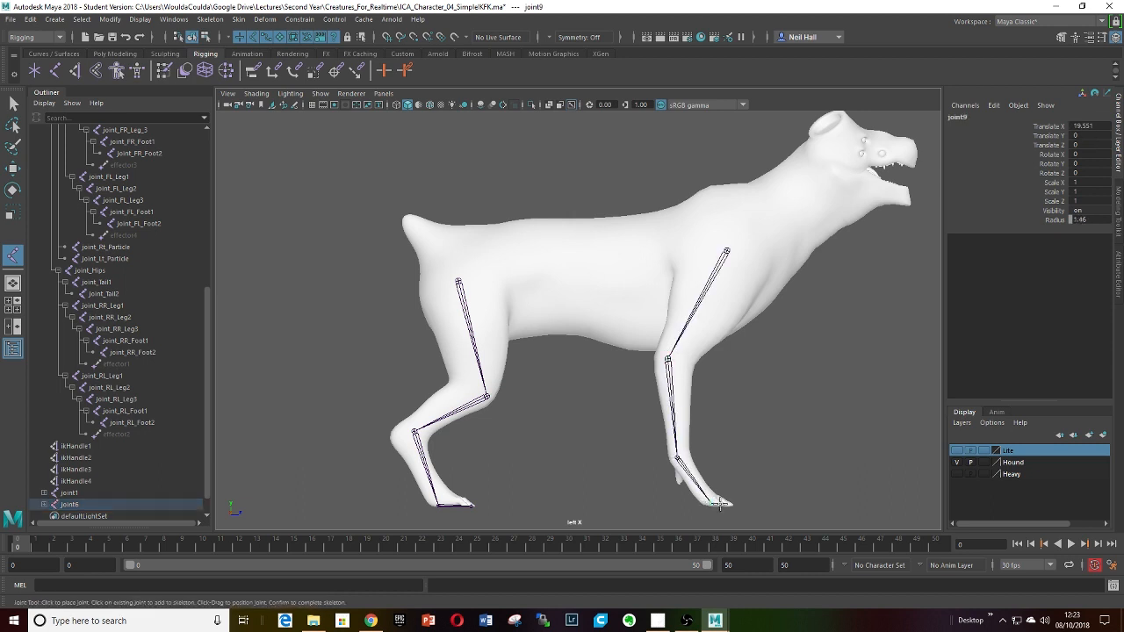
key("Return")
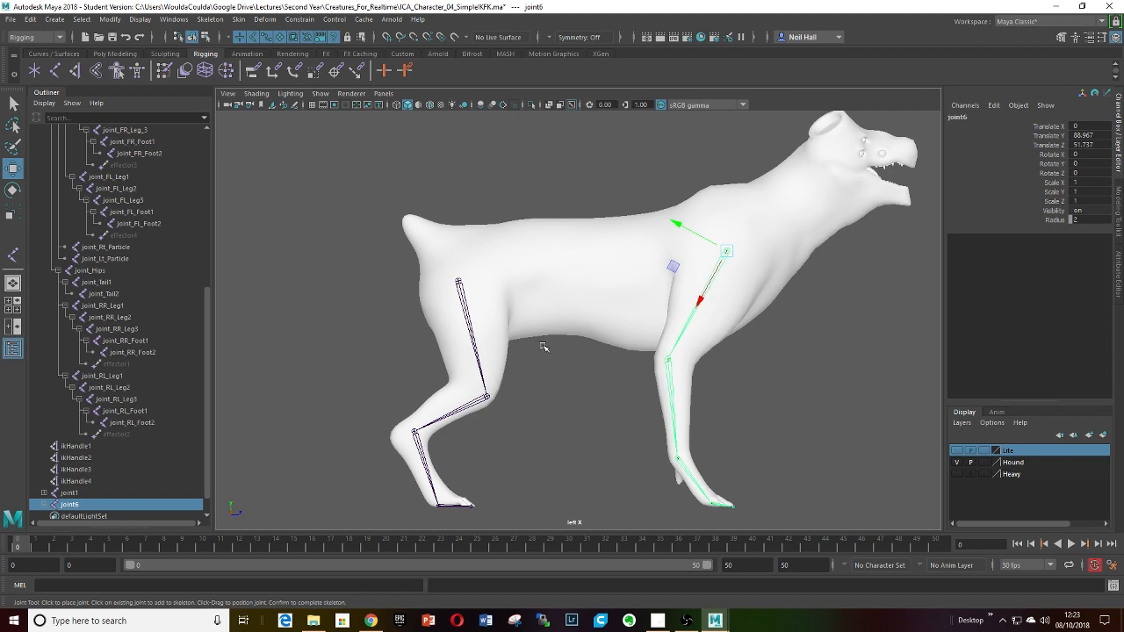
Try an IK handle from hip to foot joint on the hound's rear leg, test it by moving it, and undo the handle.
left_click(75, 71)
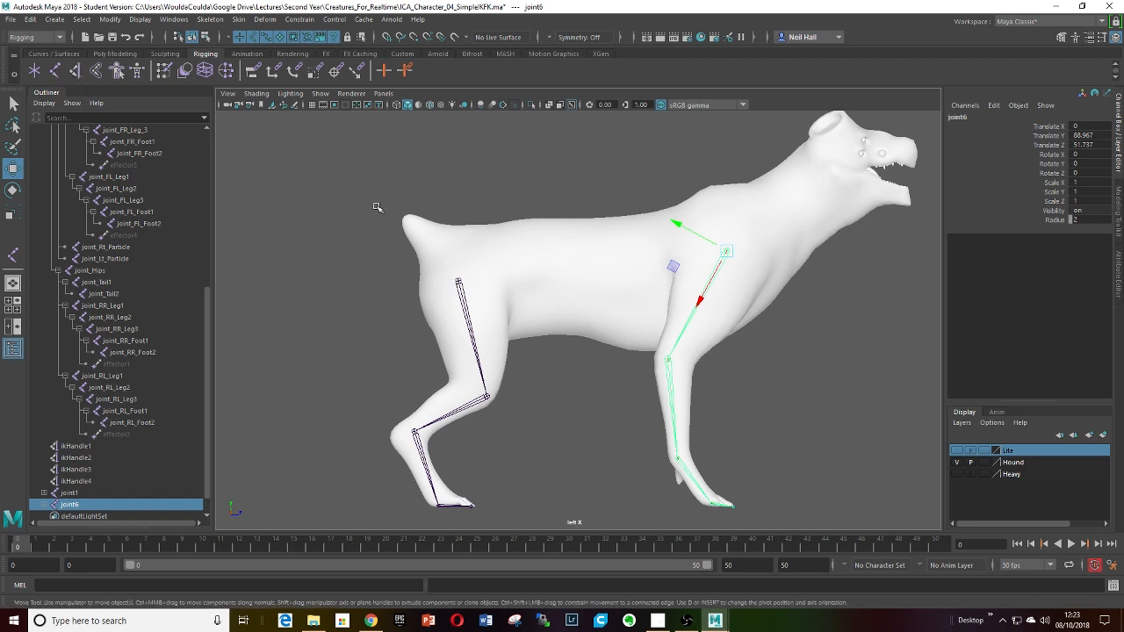
left_click(458, 281)
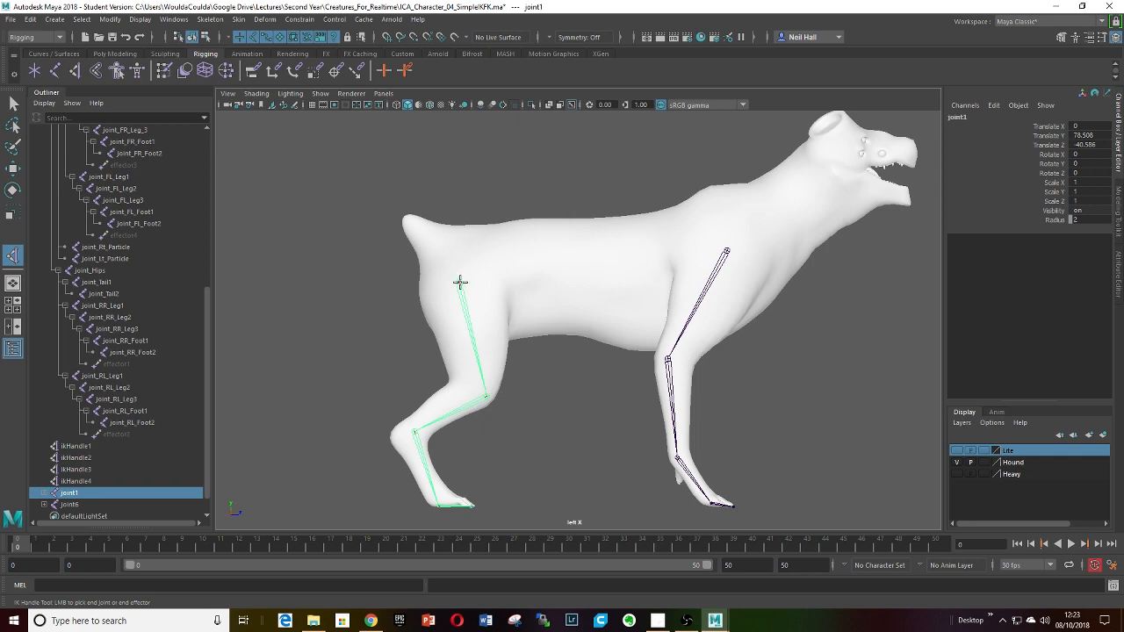
scroll(509, 319, "up", 5)
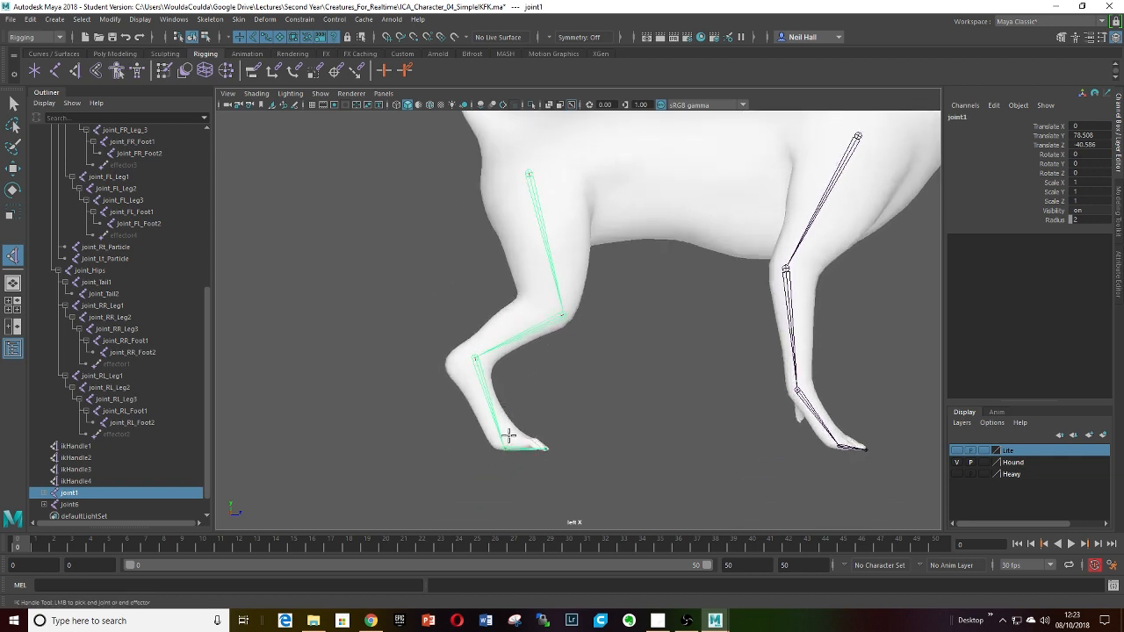
left_click(508, 437)
scroll(572, 397, "down", 2)
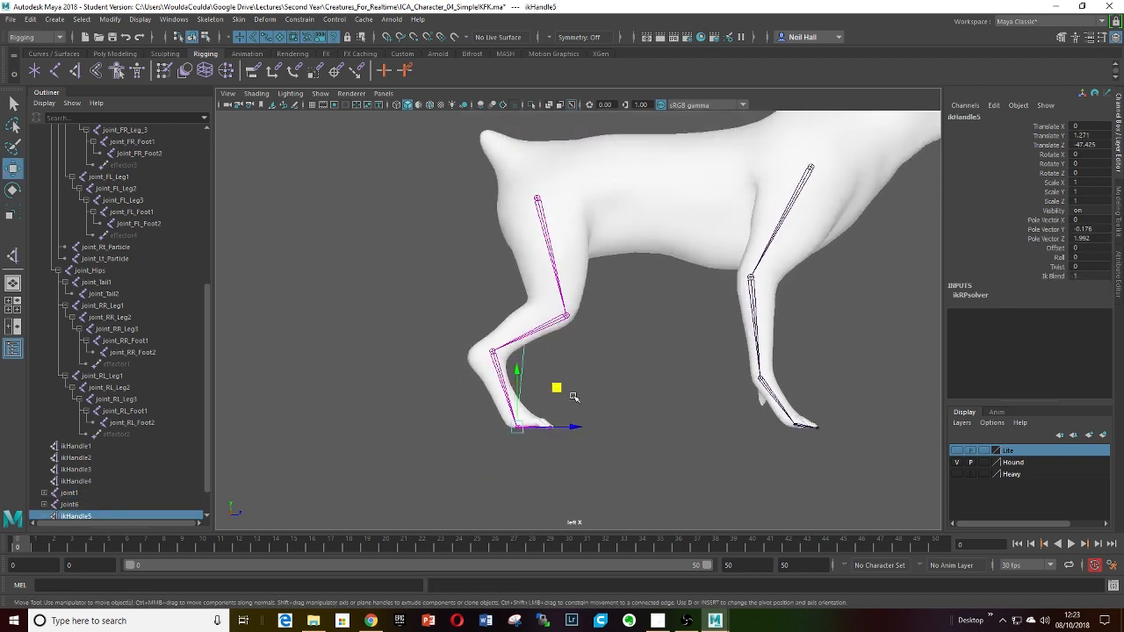
middle_click_drag(578, 379, 577, 404, "alt")
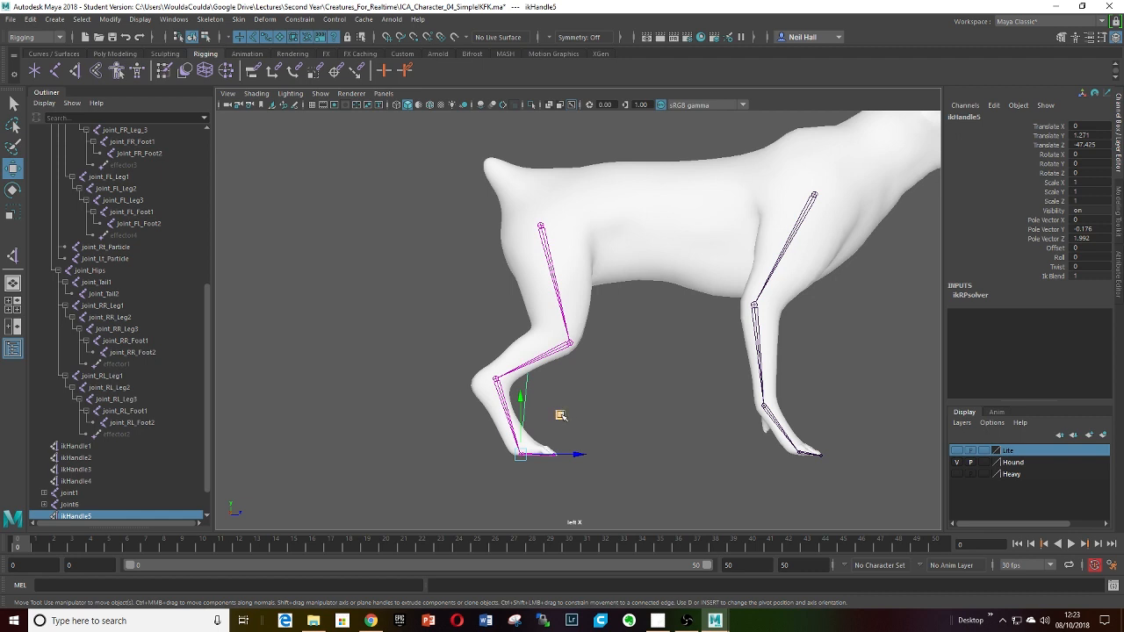
mouse_move(561, 415)
left_mouse_down()
mouse_move(598, 316)
mouse_move(683, 306)
mouse_move(785, 321)
mouse_move(634, 410)
mouse_move(499, 351)
mouse_move(585, 313)
mouse_move(598, 326)
mouse_move(594, 309)
mouse_move(683, 339)
mouse_move(587, 378)
mouse_move(553, 420)
mouse_move(554, 411)
left_mouse_up()
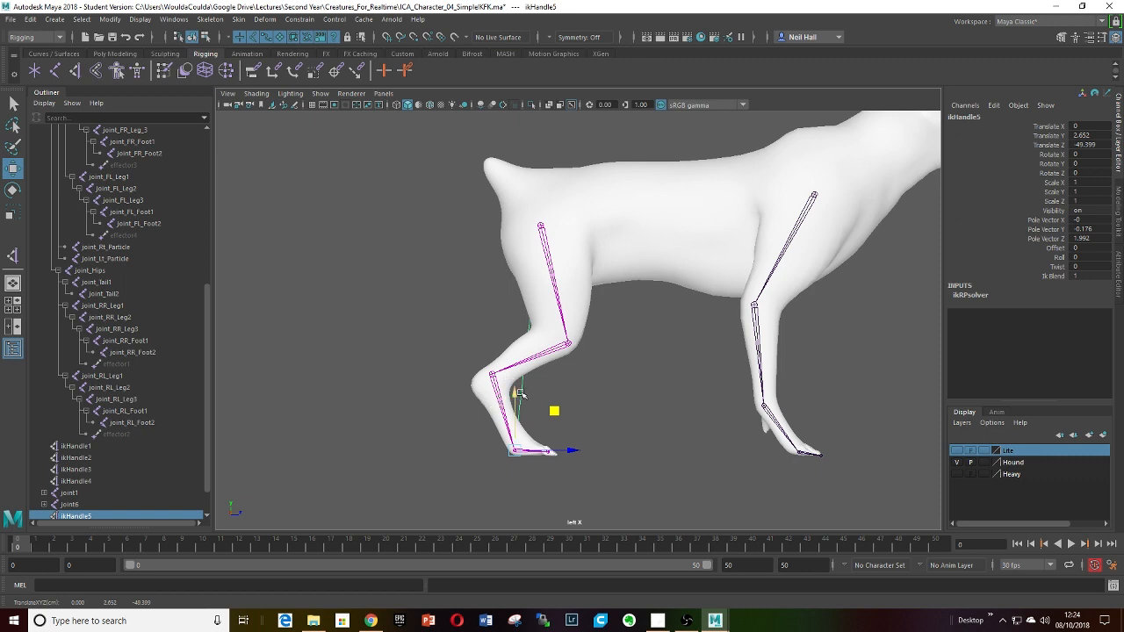
key("ctrl+z")
key("ctrl+z")
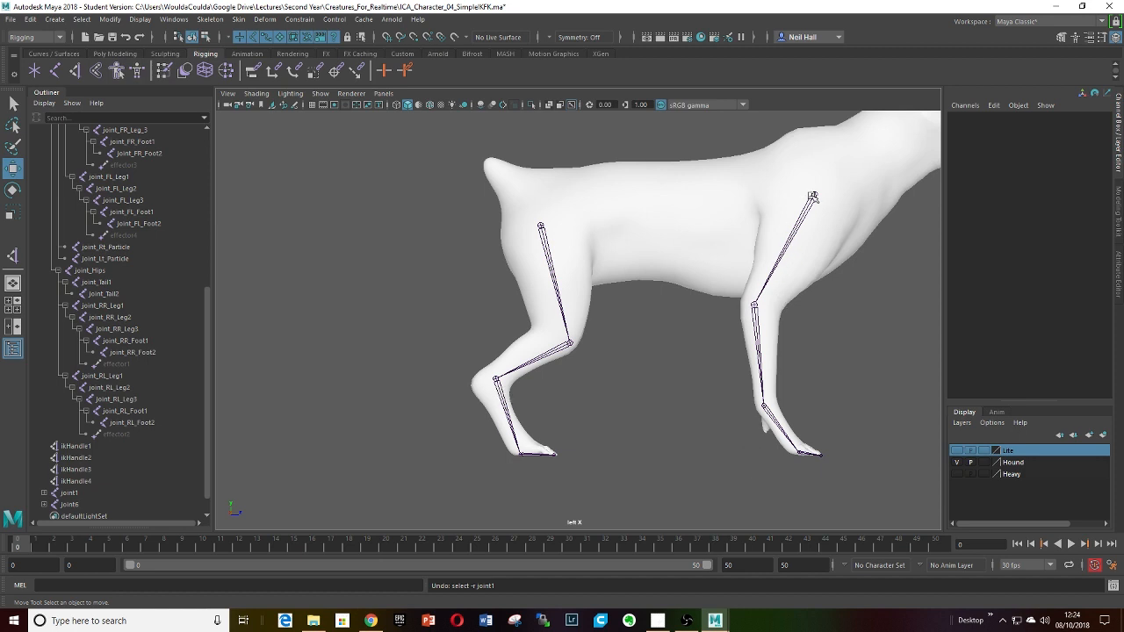
Add an IK handle from shoulder to foot joint on the hound's front leg and move it to about Y 2.9, Z 45.5.
left_click(76, 71)
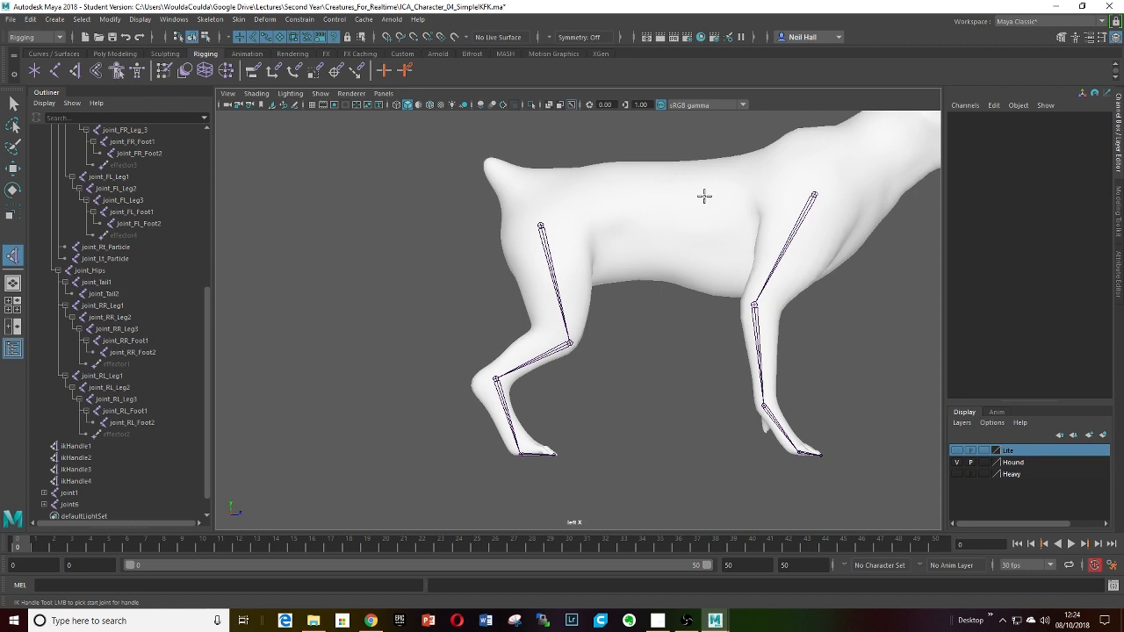
left_click(816, 194)
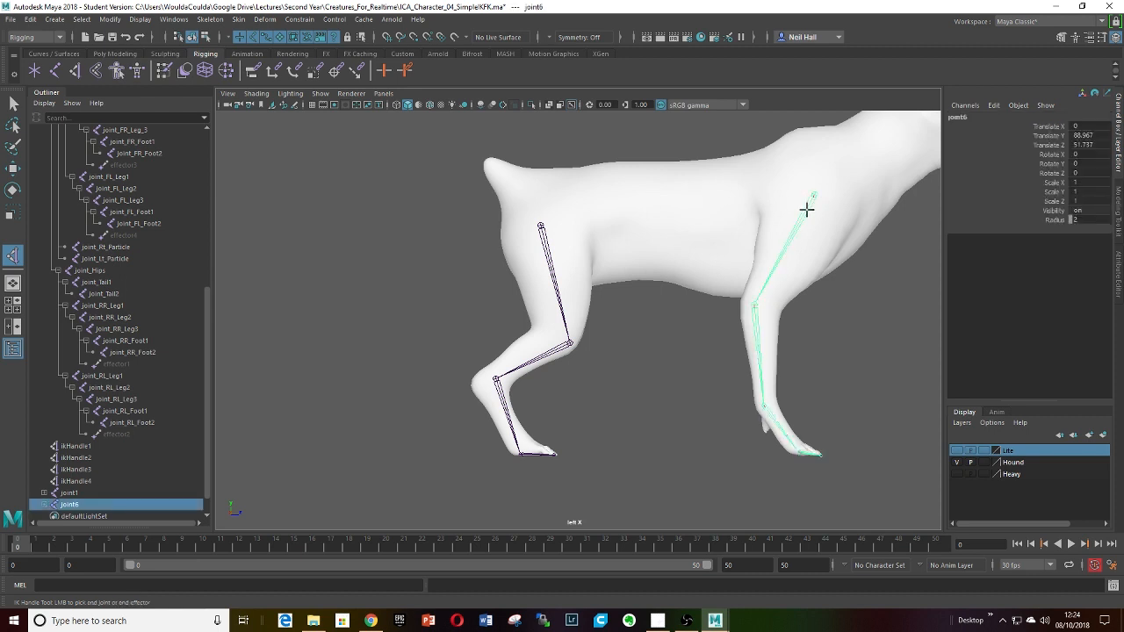
left_click(796, 448)
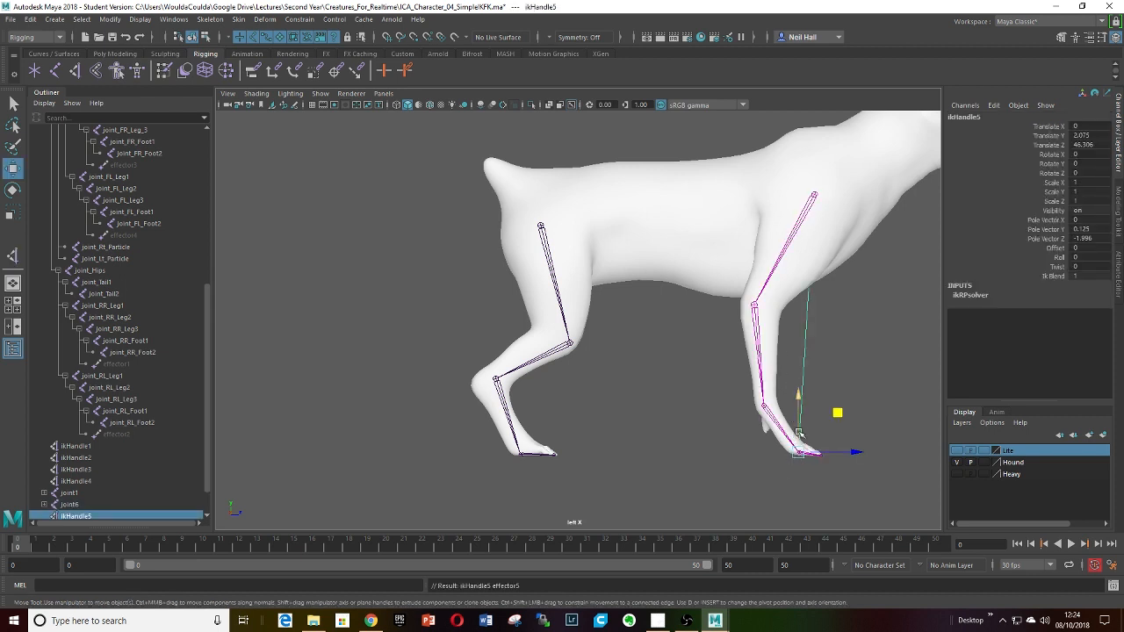
mouse_move(835, 404)
left_mouse_down()
mouse_move(810, 294)
mouse_move(824, 243)
mouse_move(864, 230)
mouse_move(908, 289)
mouse_move(896, 408)
mouse_move(788, 339)
mouse_move(876, 261)
mouse_move(913, 342)
mouse_move(856, 253)
mouse_move(795, 279)
mouse_move(841, 243)
mouse_move(890, 394)
mouse_move(831, 416)
mouse_move(828, 318)
mouse_move(974, 357)
mouse_move(888, 302)
mouse_move(833, 412)
left_mouse_up()
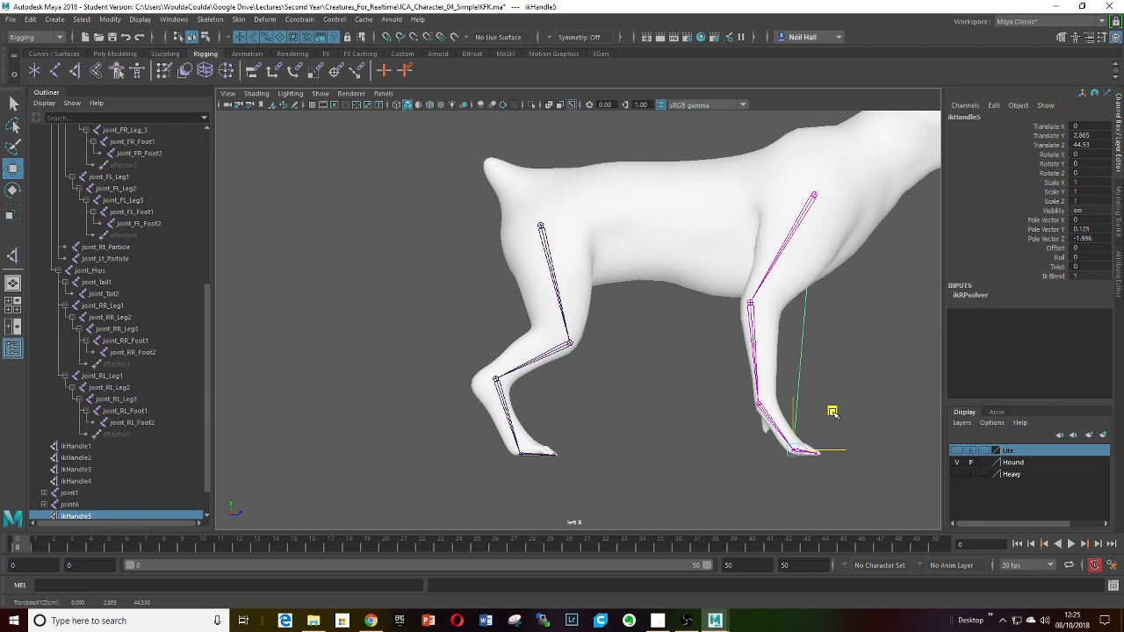
left_click_drag(833, 412, 835, 411)
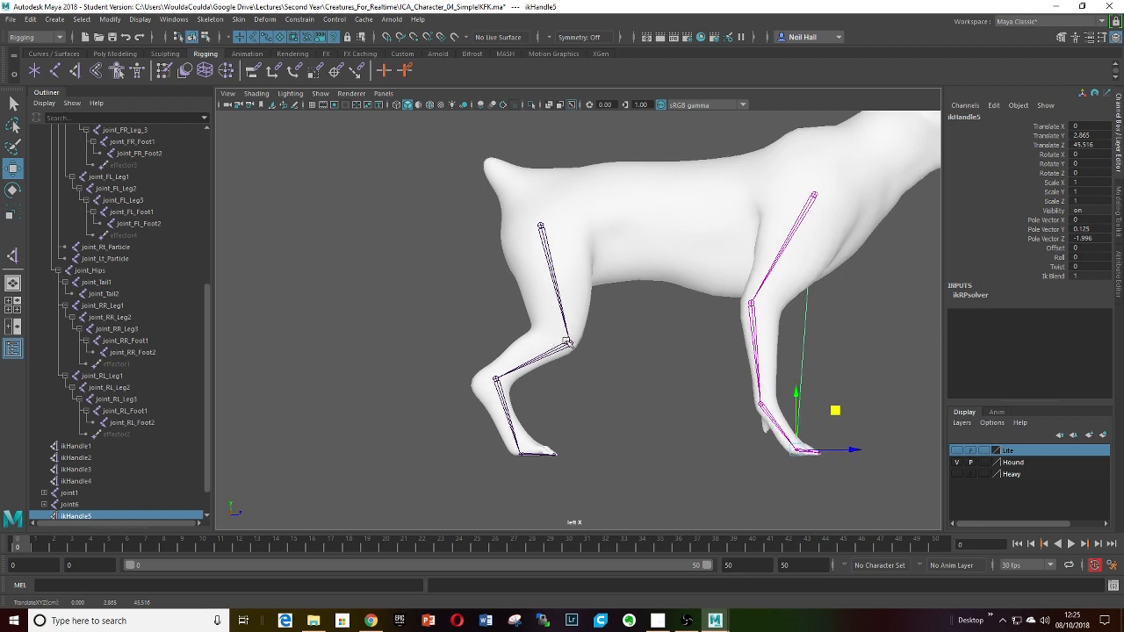
Add an IK handle from hip to ankle joint on the hound's rear leg and raise it to about Y 51.9, Z -62.8.
key("y")
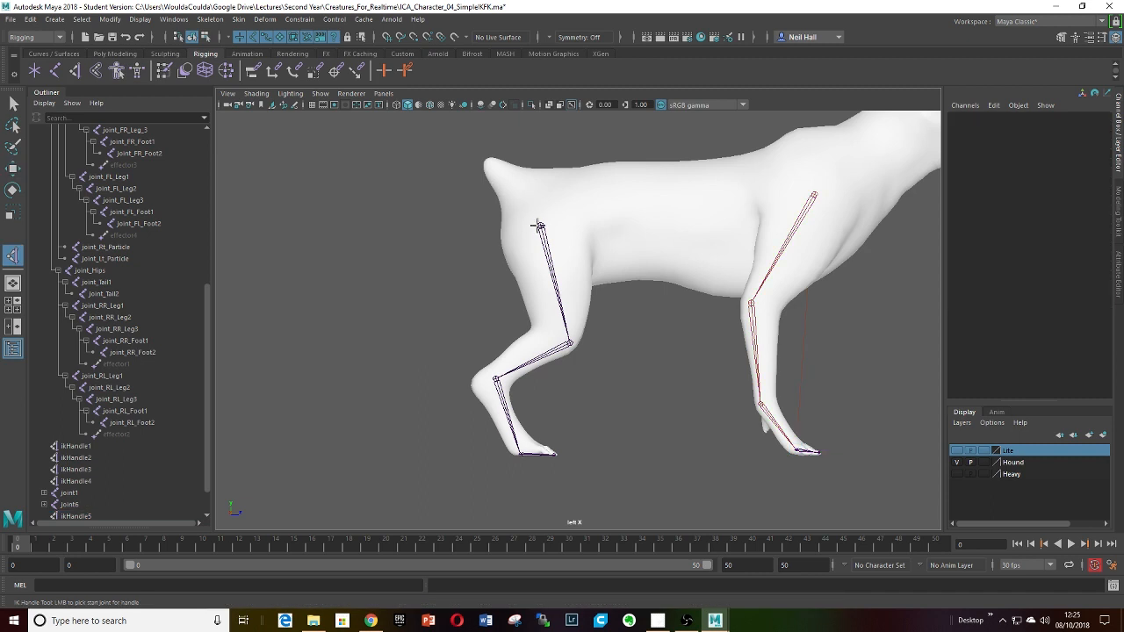
left_click(541, 225)
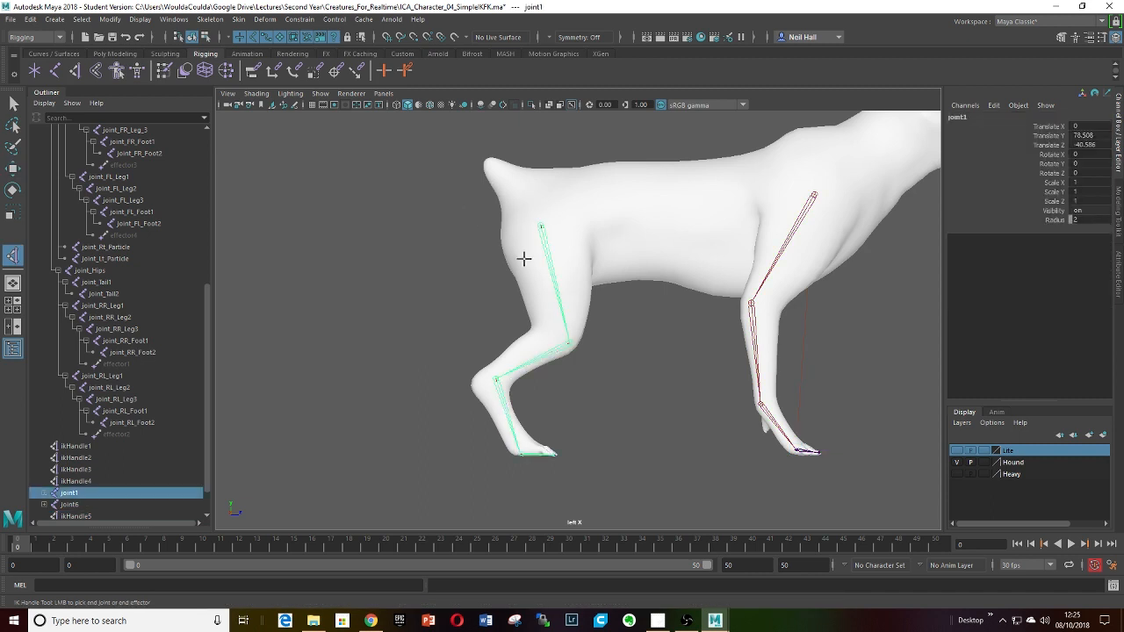
left_click(496, 379)
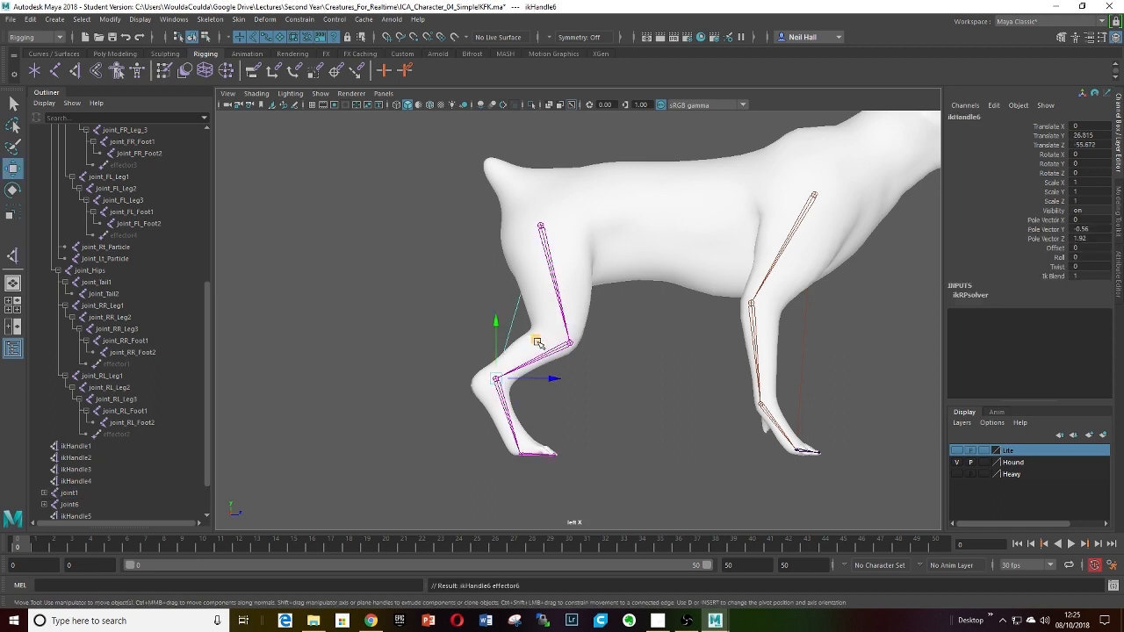
left_click_drag(534, 341, 515, 262)
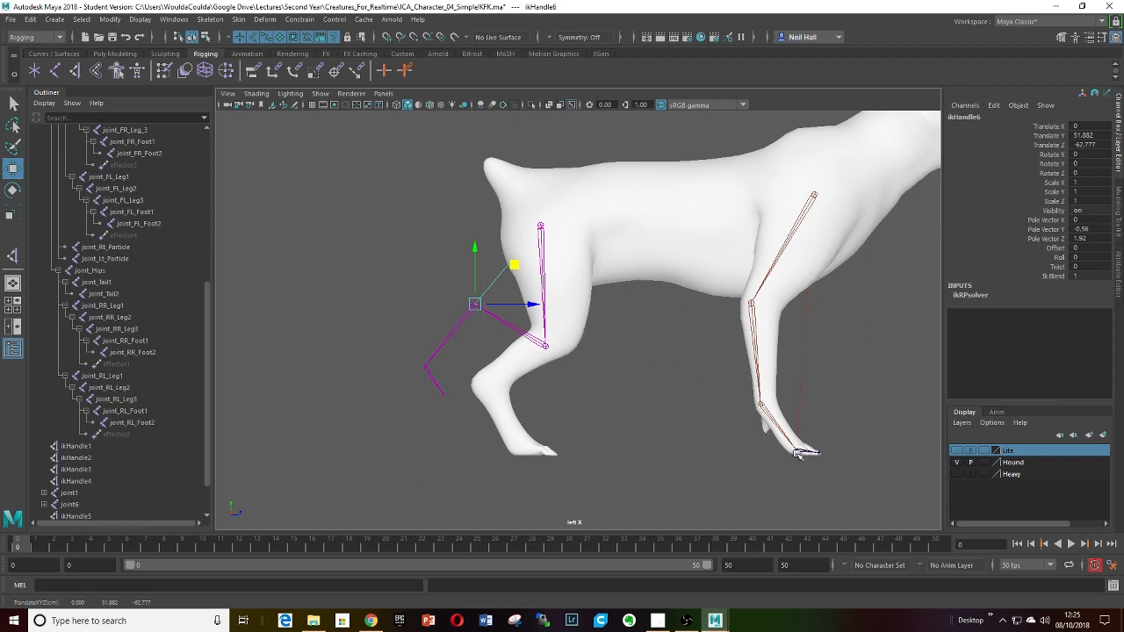
Lift the hound's front-leg IK handle forward to about Y 36.5, Z 58.8, bending the elbow.
left_click(798, 451)
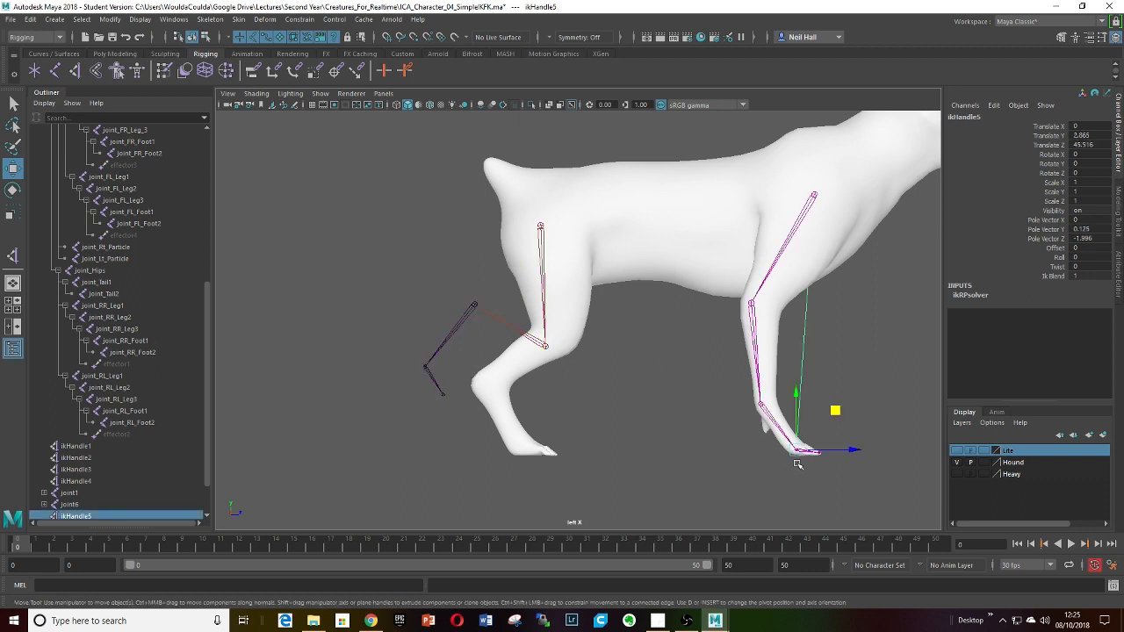
scroll(817, 464, "up", 3)
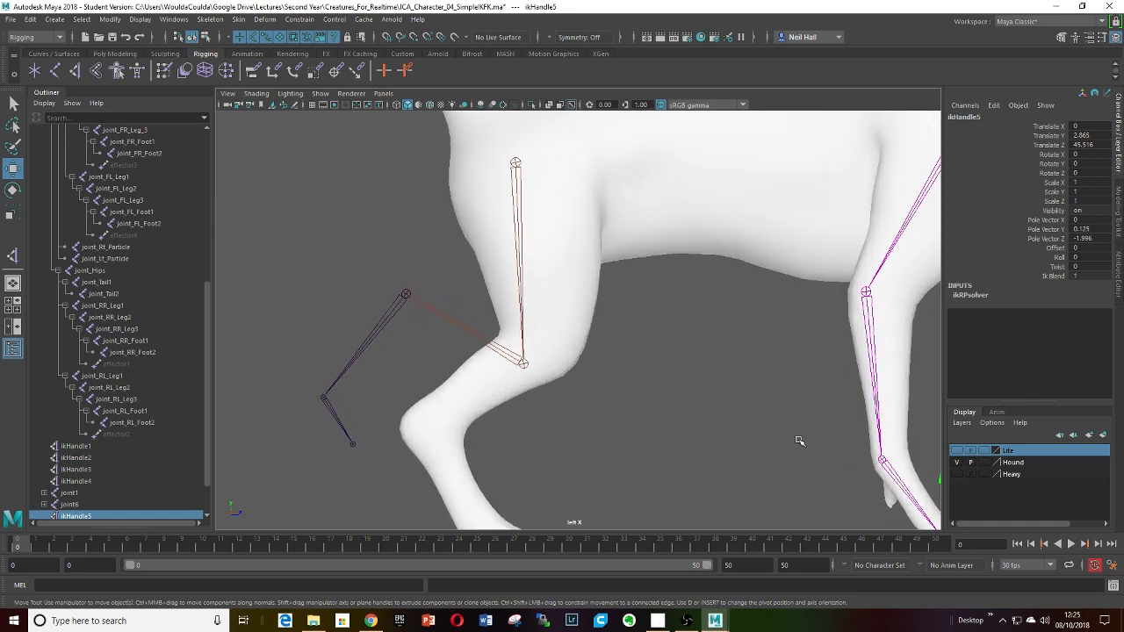
middle_click_drag(774, 436, 599, 272, "alt")
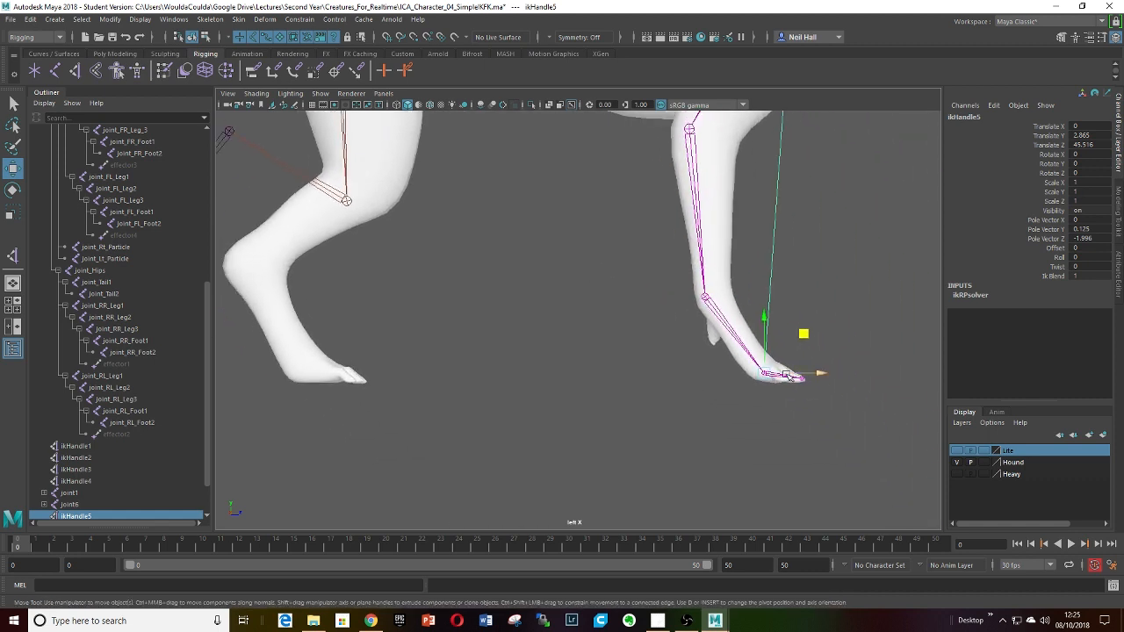
scroll(682, 384, "down", 1)
scroll(675, 385, "down", 2)
middle_click_drag(657, 383, 690, 426, "alt")
left_click_drag(791, 365, 836, 243)
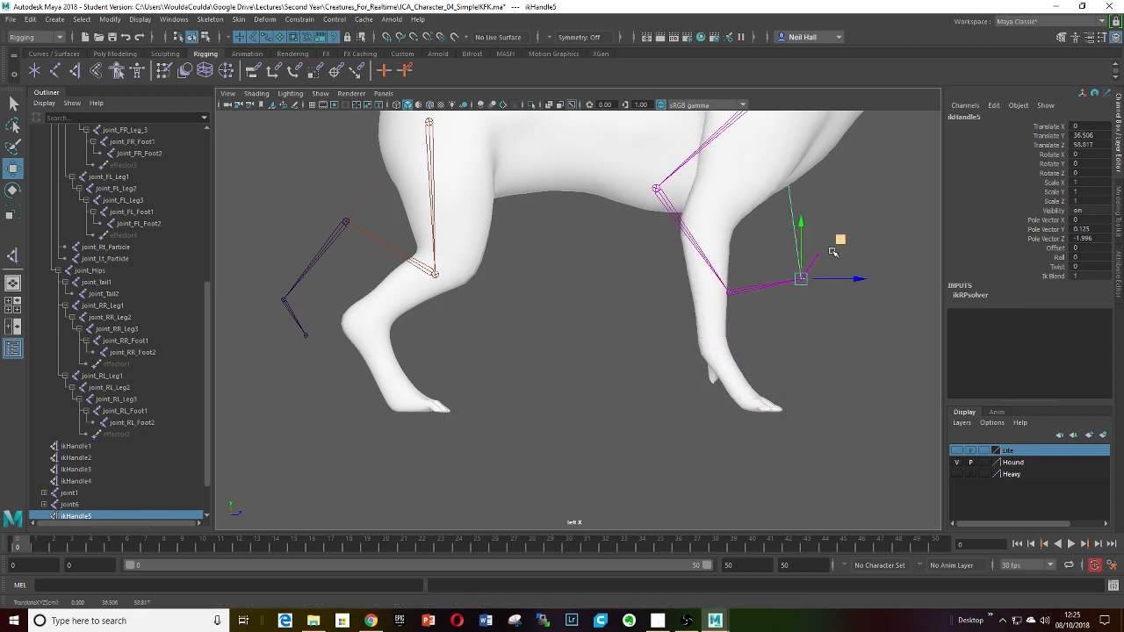
Rotate the raised front leg's foot joint to about -43° in Z so the toes tip downward.
left_click(811, 270)
key("e")
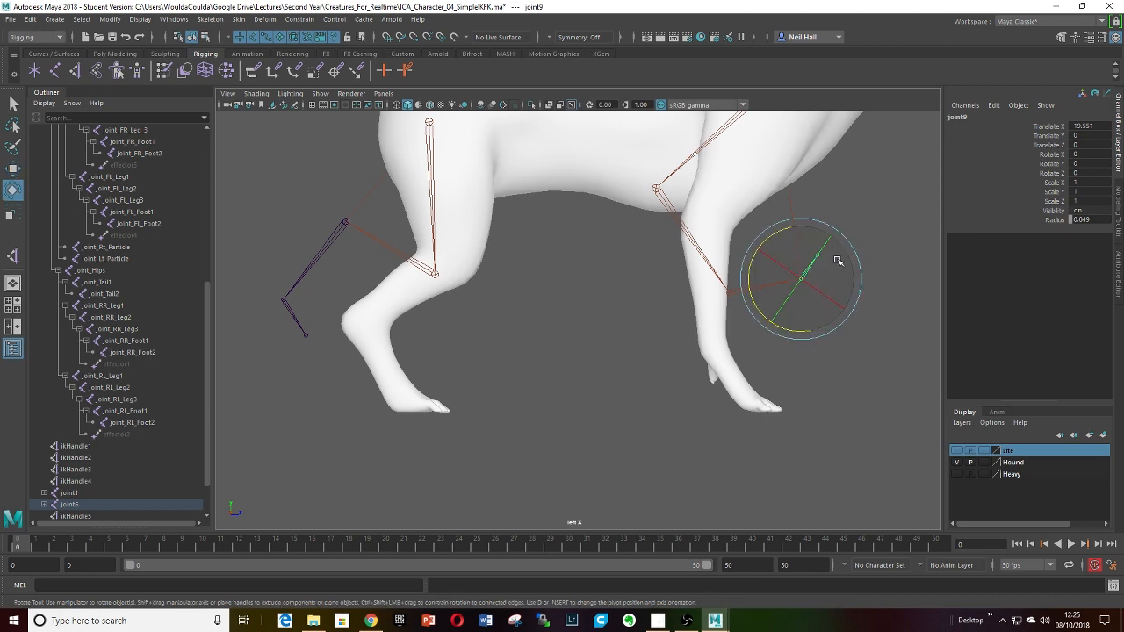
left_click_drag(749, 281, 755, 233)
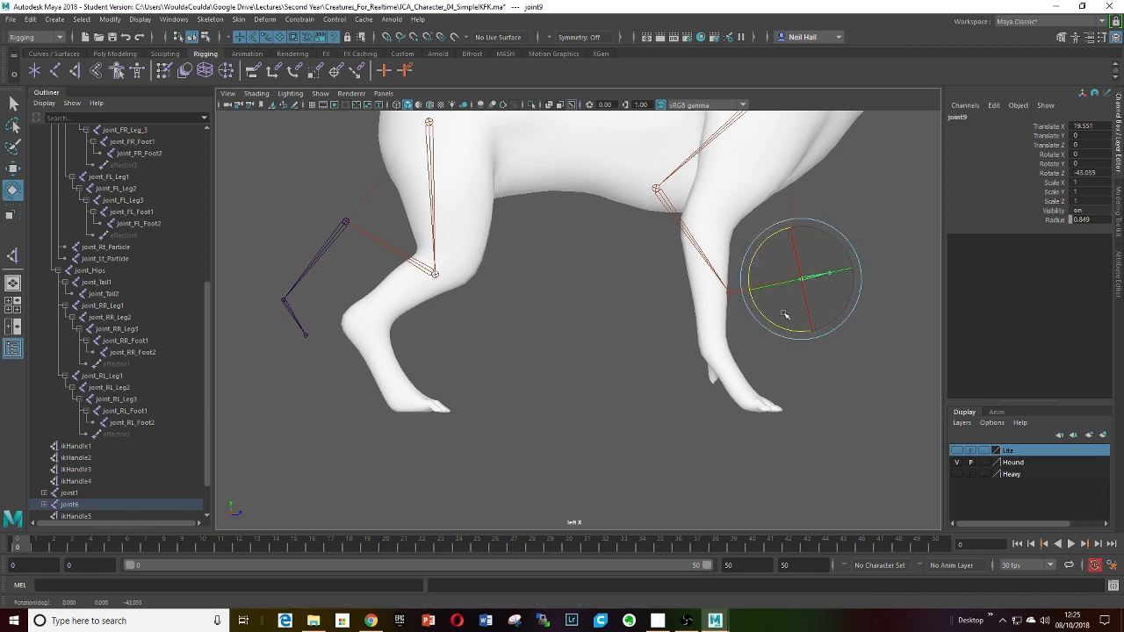
Lower the front-leg IK handle back to the paw at ground level, at about Y 2.6, Z 44.6.
left_click(793, 270)
left_click(794, 269)
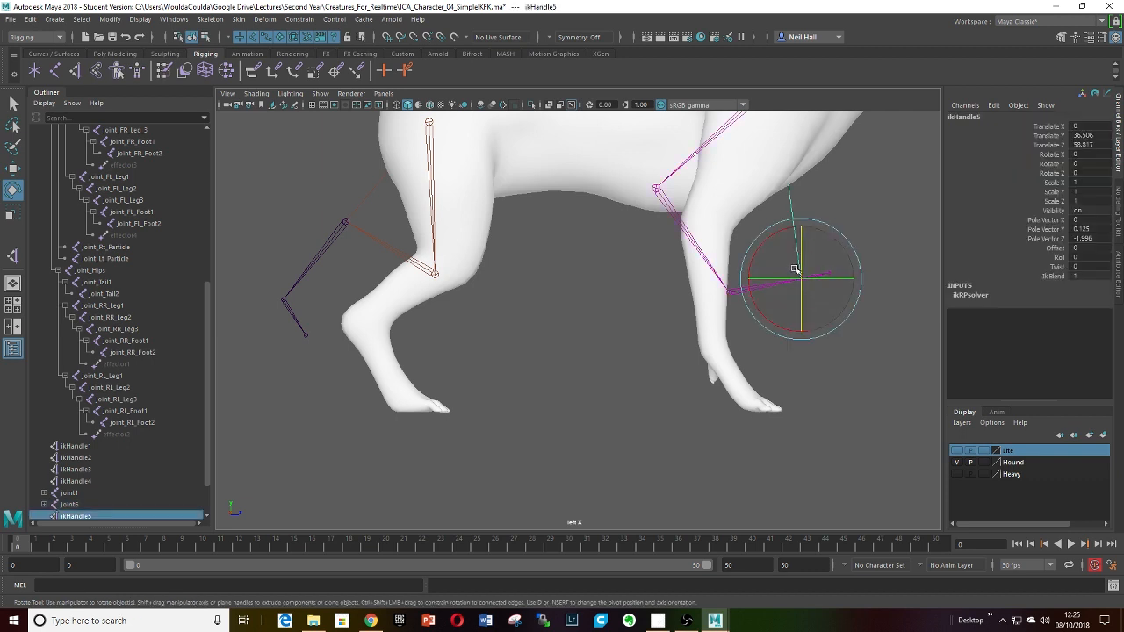
key("w")
left_click_drag(841, 240, 778, 399)
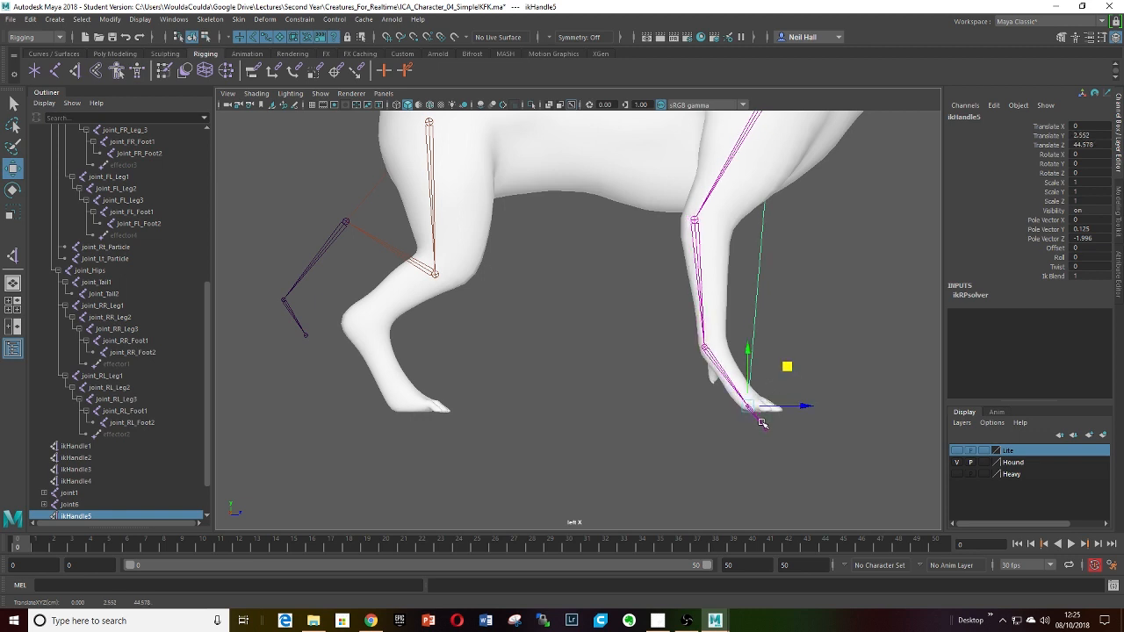
Rotate the front foot joint to about 5.5° in Z so the toes lie flat along the ground.
left_click(761, 423)
key("e")
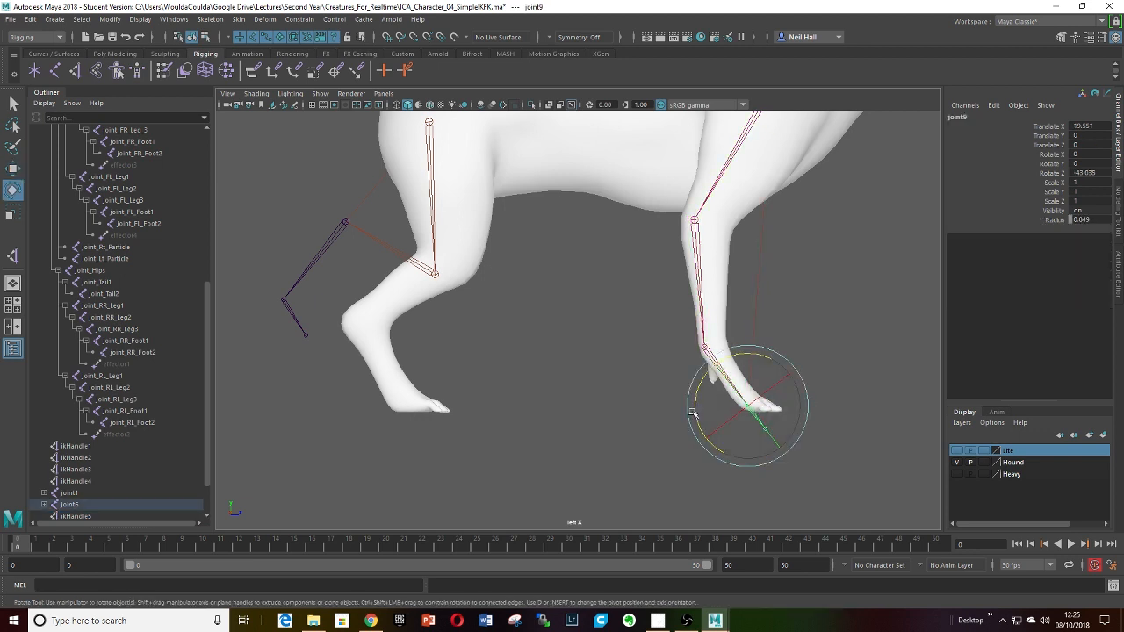
left_click_drag(693, 409, 715, 455)
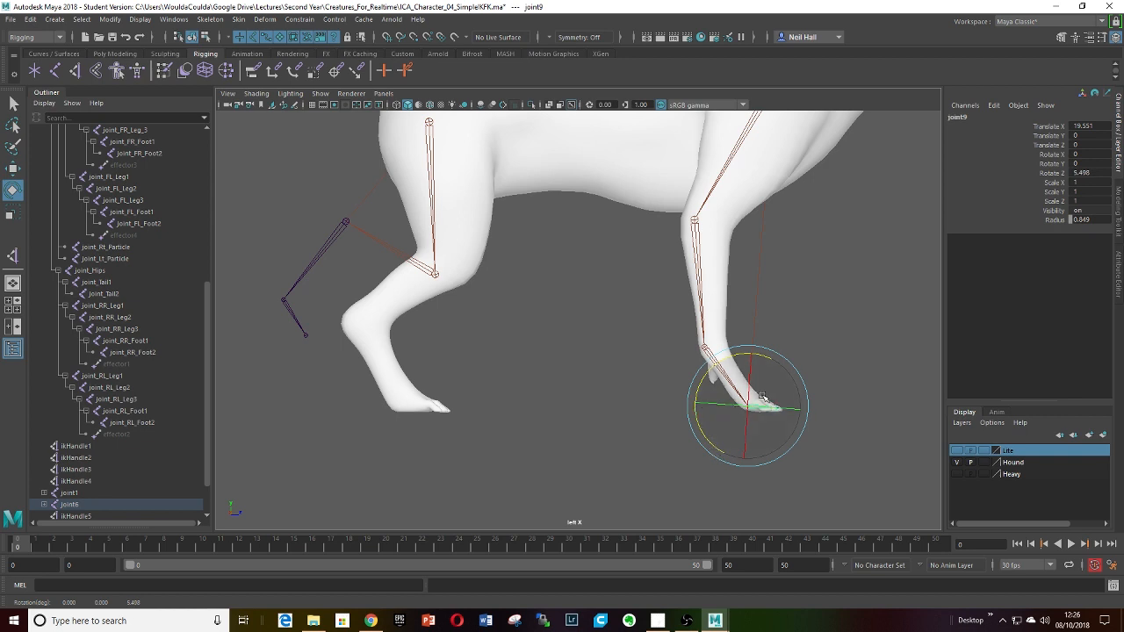
left_click_drag(818, 418, 751, 383, "alt")
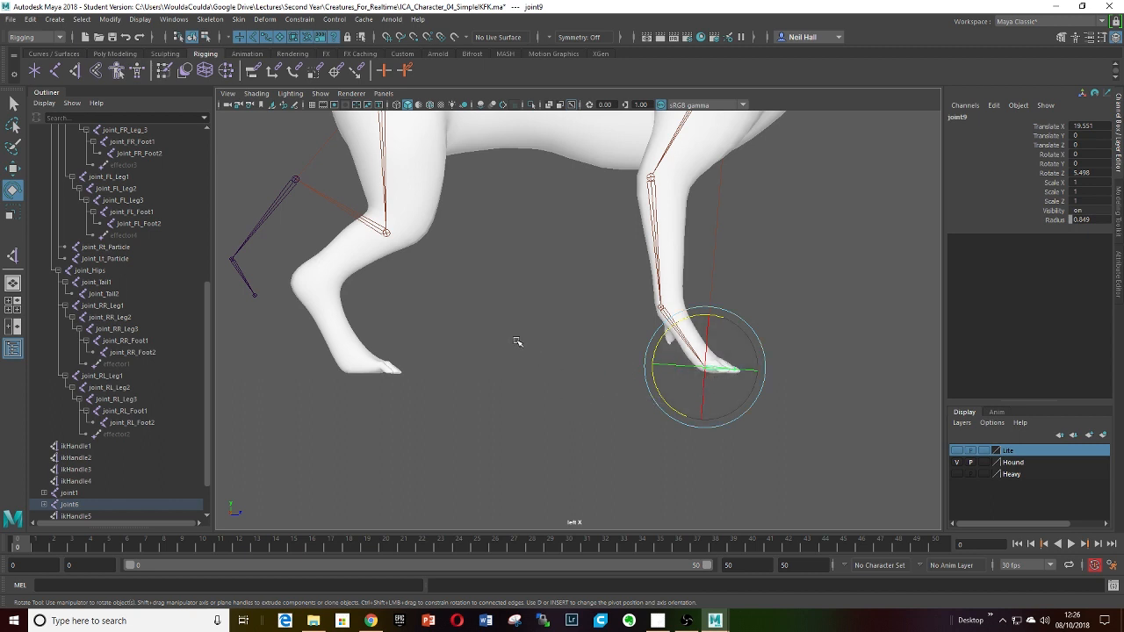
scroll(485, 333, "down", 1)
middle_click_drag(481, 318, 539, 381)
scroll(539, 381, "down", 1)
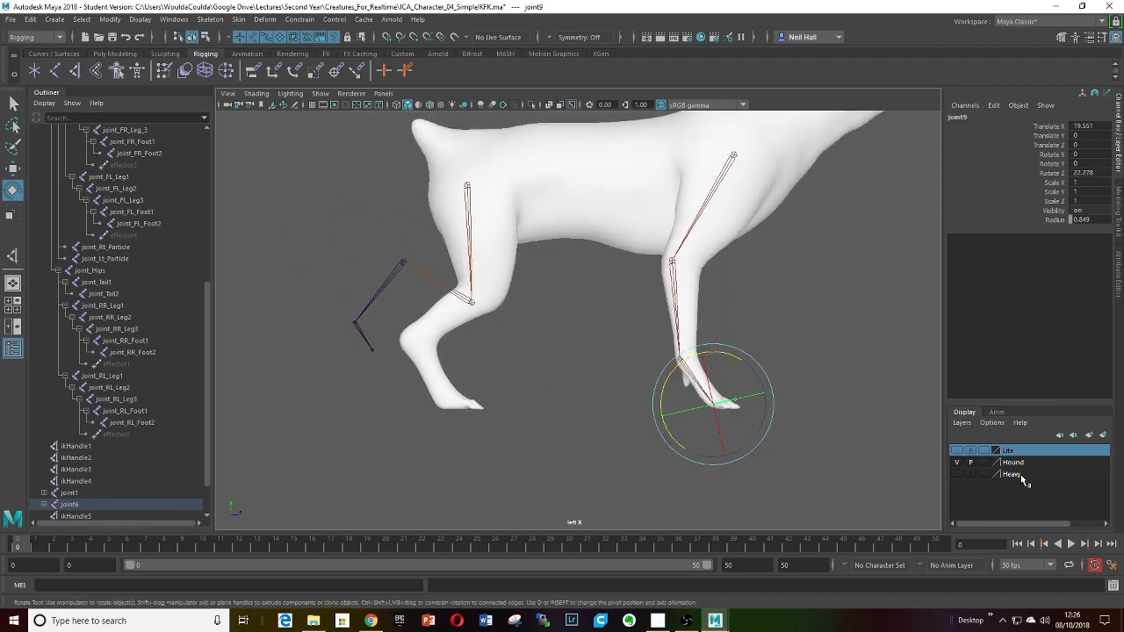